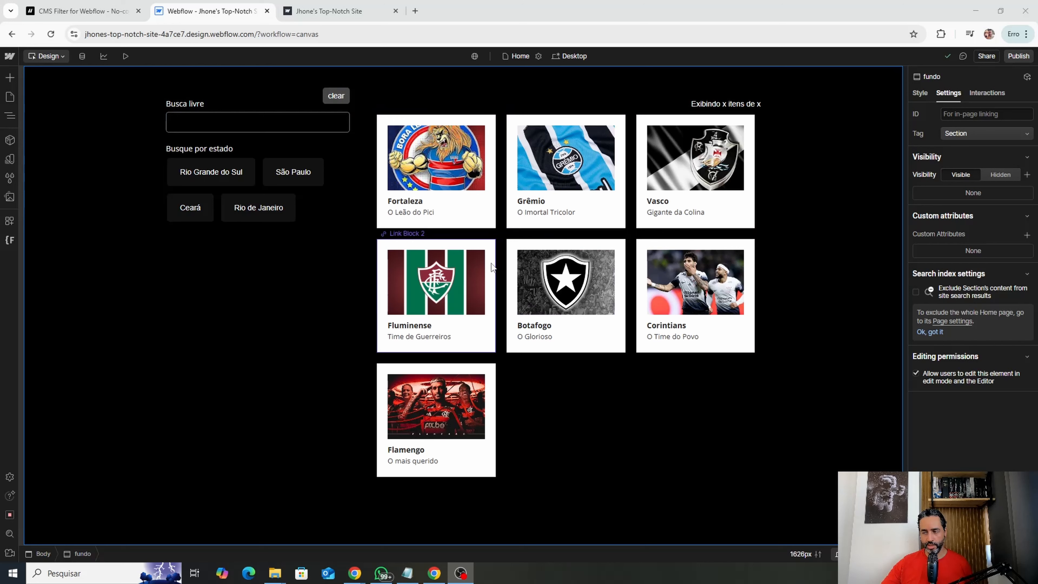
Step: Inspect the filter form's text field, clear button and state checkboxes, plus the team cards' link block and collection list in the page structure
{"action": "left_click", "coordinate": [253, 138]}
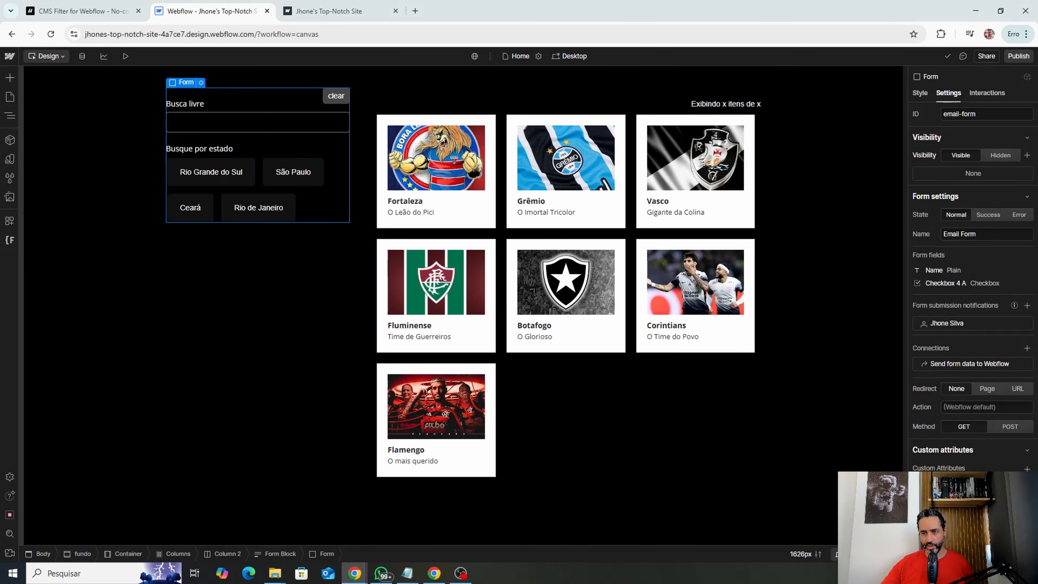
{"action": "left_click", "coordinate": [9, 117]}
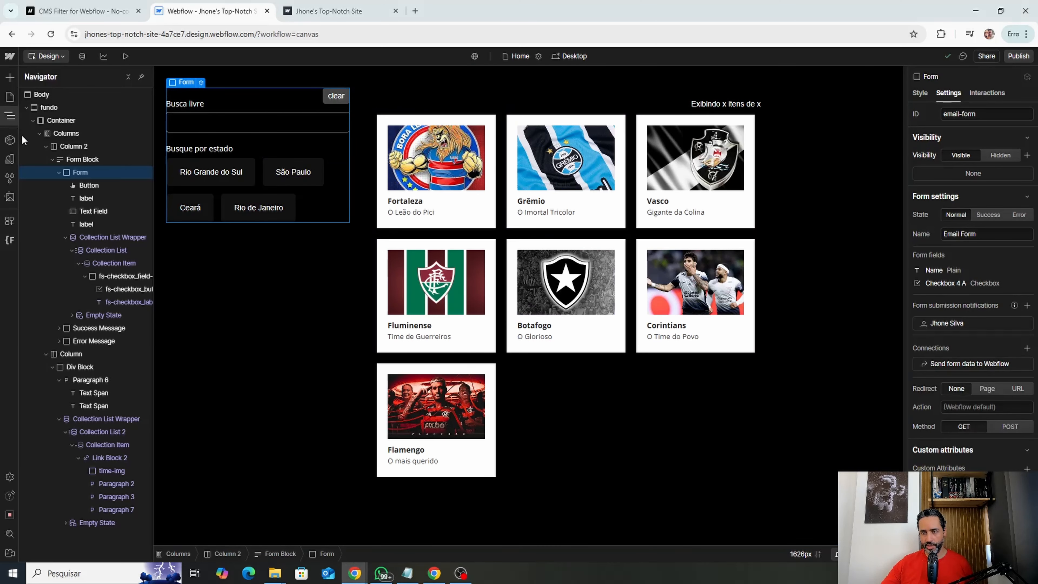
{"action": "left_click", "coordinate": [76, 161]}
{"action": "left_click", "coordinate": [53, 159]}
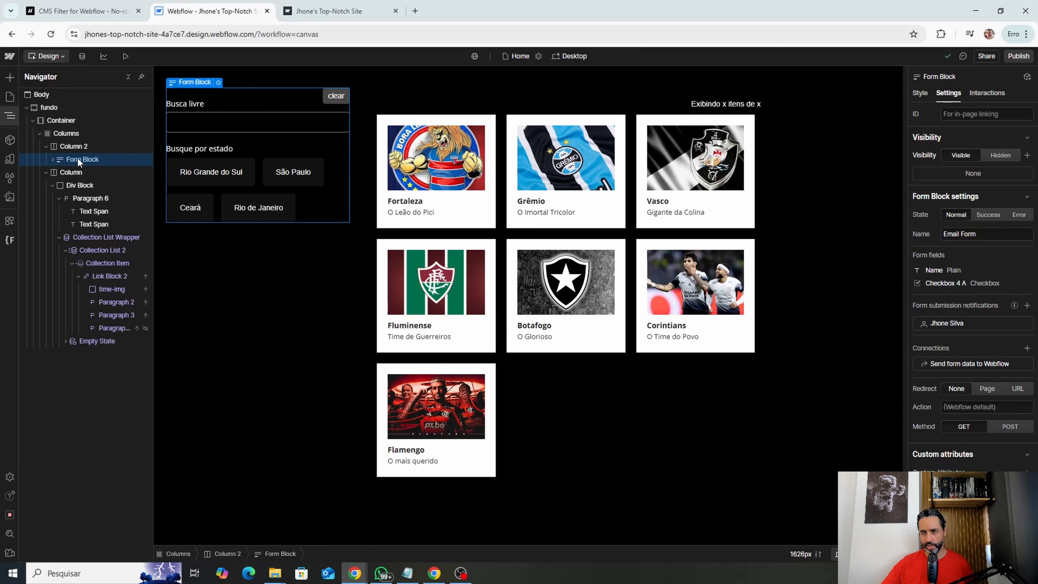
{"action": "left_click", "coordinate": [200, 130]}
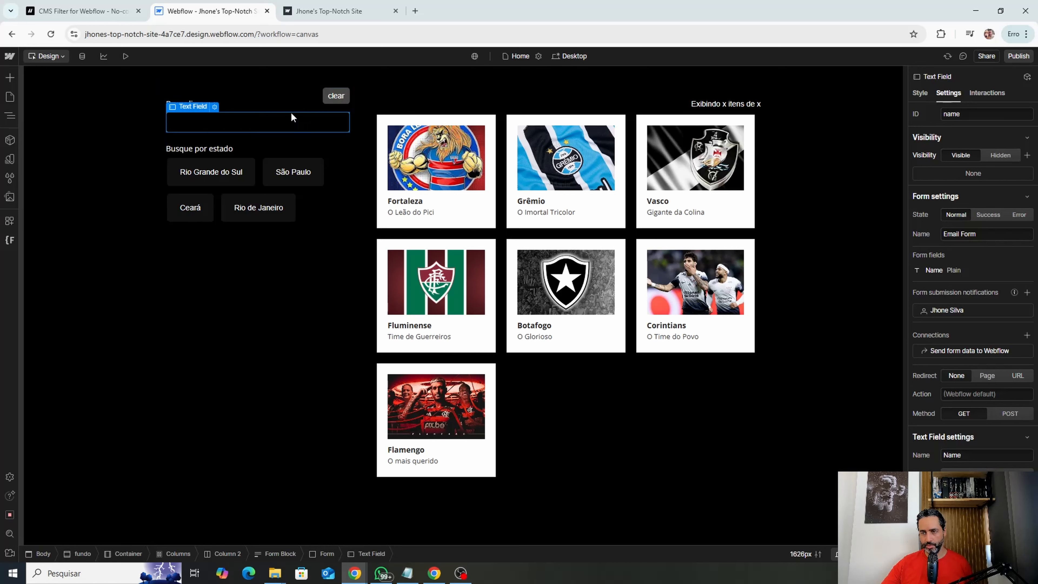
{"action": "left_click", "coordinate": [333, 98]}
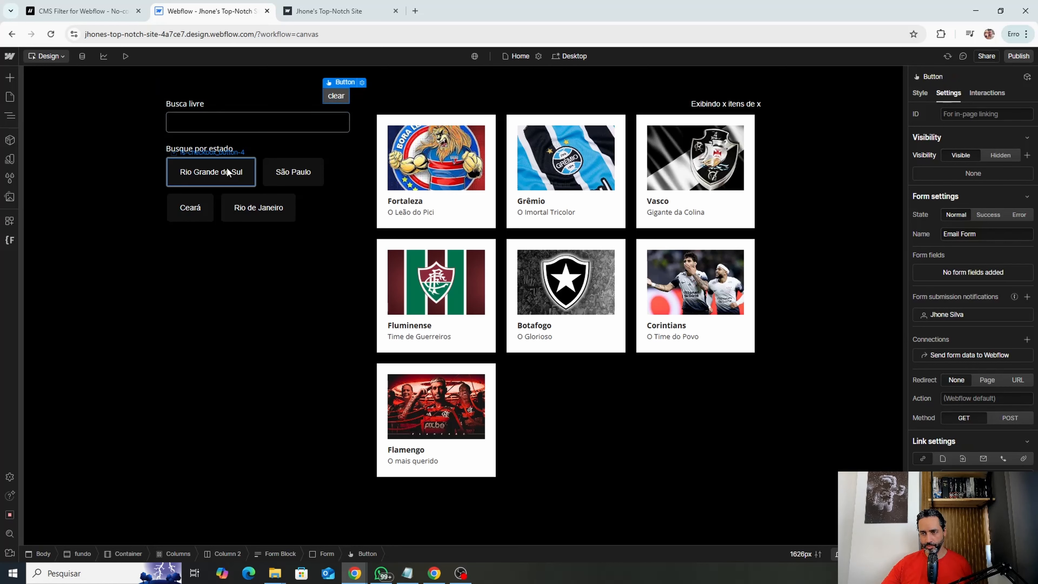
{"action": "left_click", "coordinate": [218, 178]}
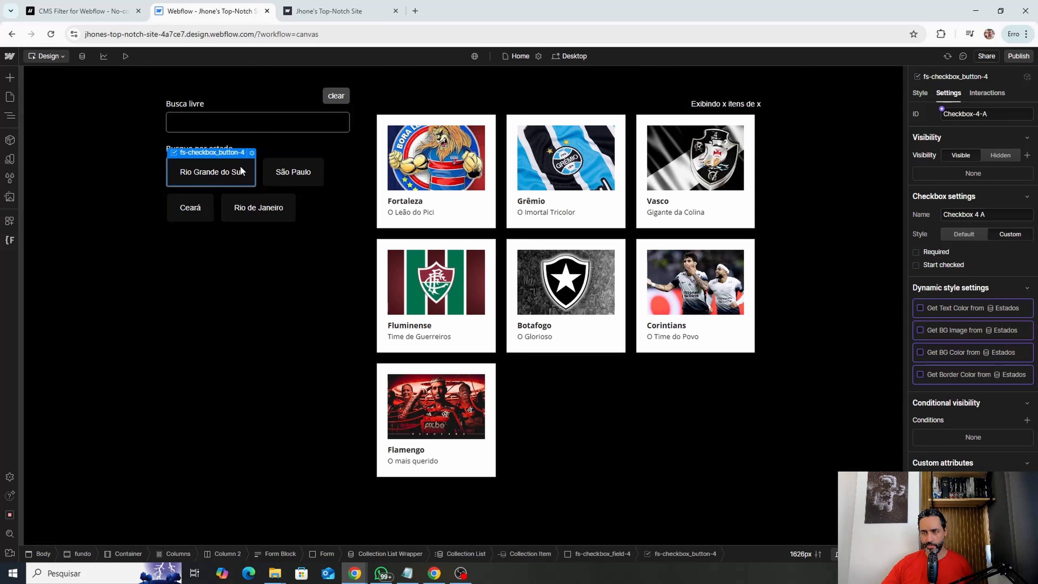
{"action": "left_click", "coordinate": [380, 216]}
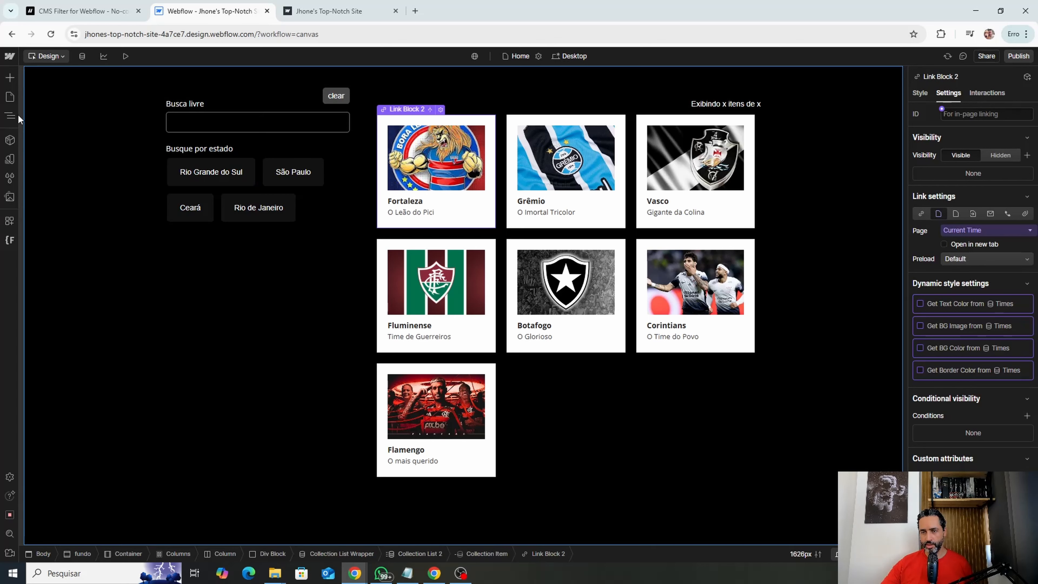
{"action": "left_click", "coordinate": [10, 116]}
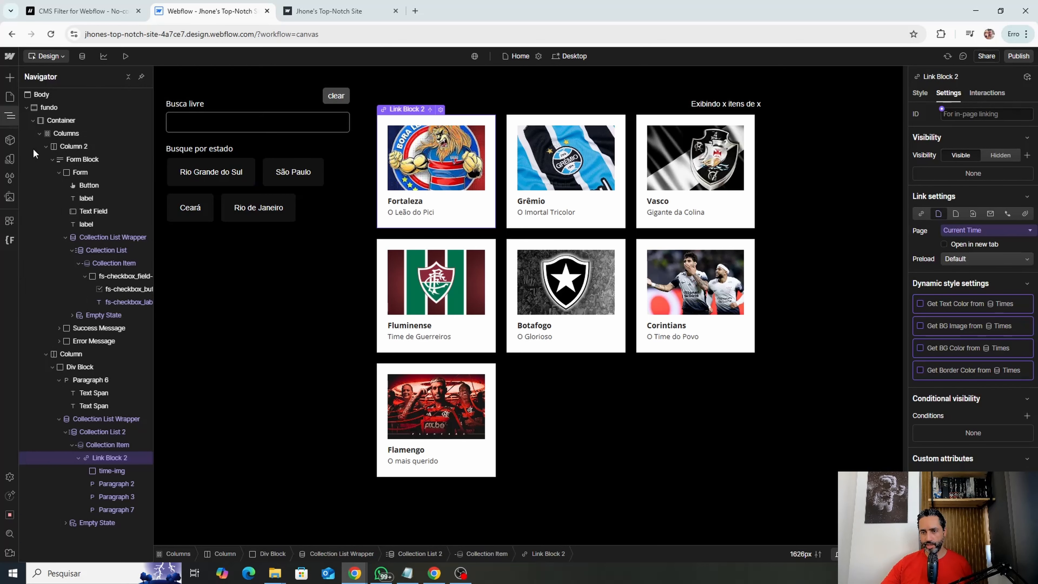
{"action": "left_click", "coordinate": [100, 434]}
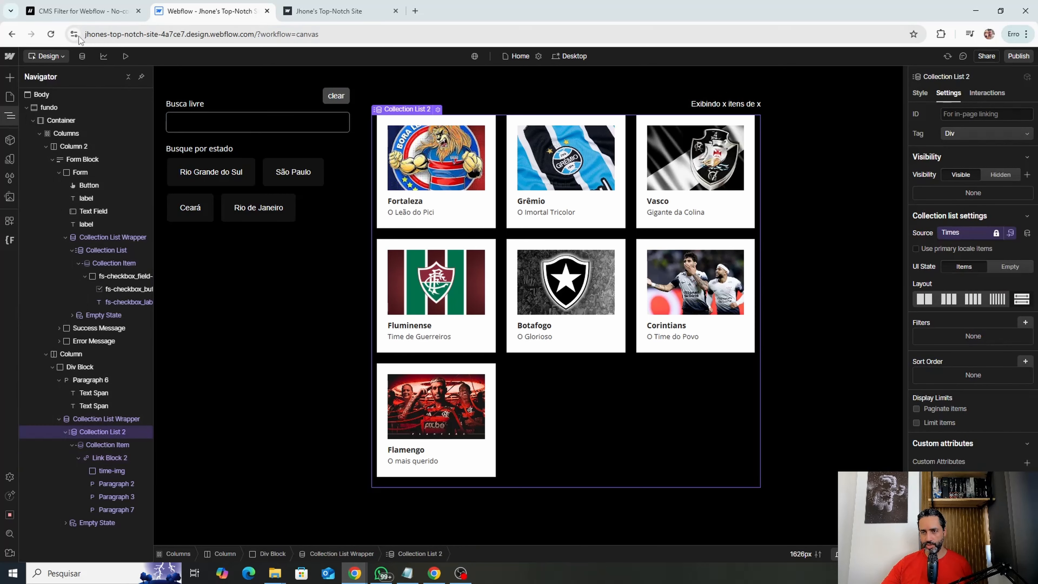
Step: Review the Estados and Times CMS collections, including the Fortaleza item's fields and state reference, and return to the page design
{"action": "left_click", "coordinate": [81, 56]}
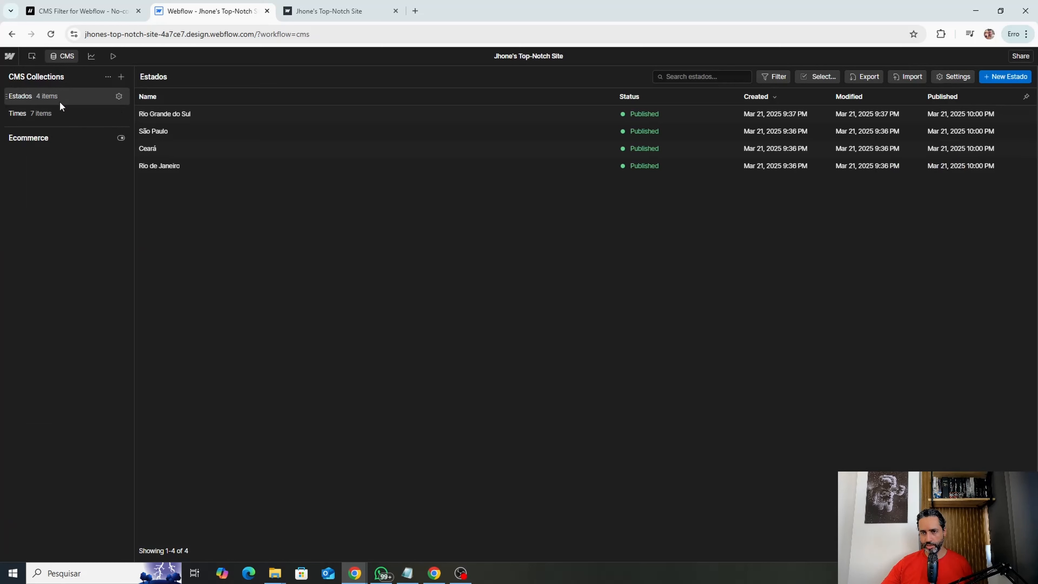
{"action": "left_click", "coordinate": [46, 112]}
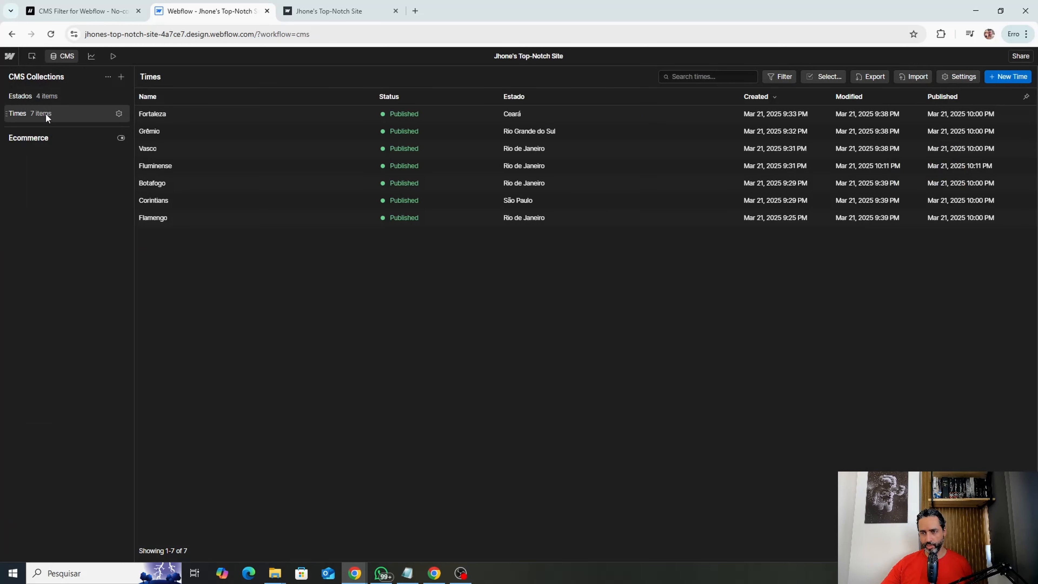
{"action": "left_click", "coordinate": [49, 95]}
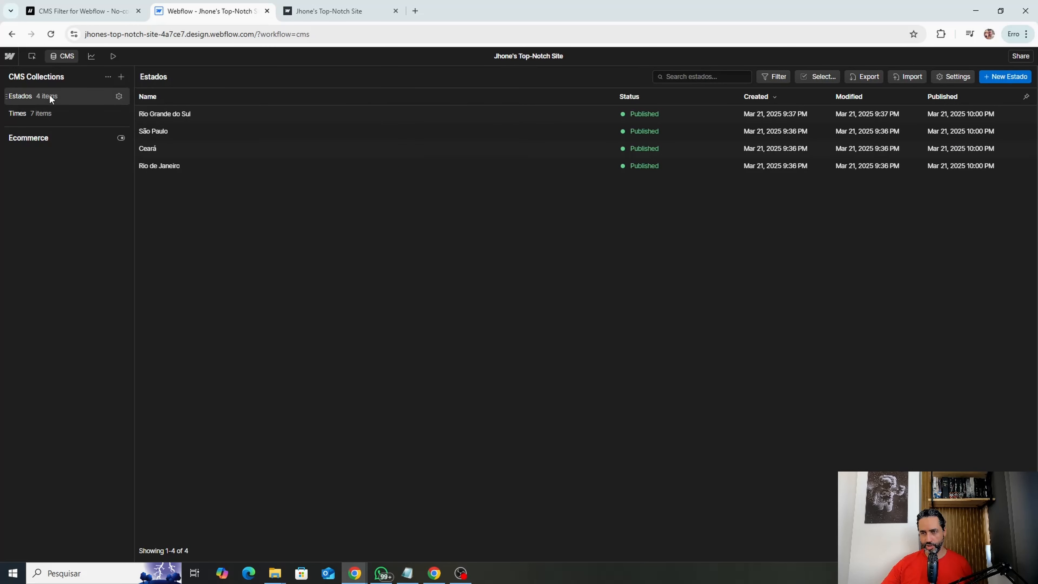
{"action": "left_click", "coordinate": [48, 111]}
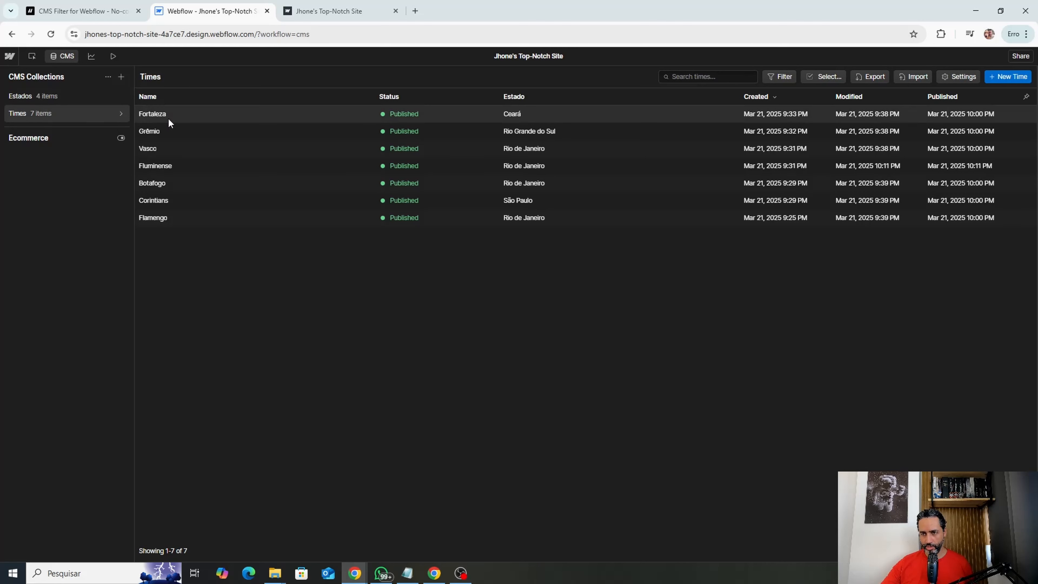
{"action": "left_click", "coordinate": [178, 116]}
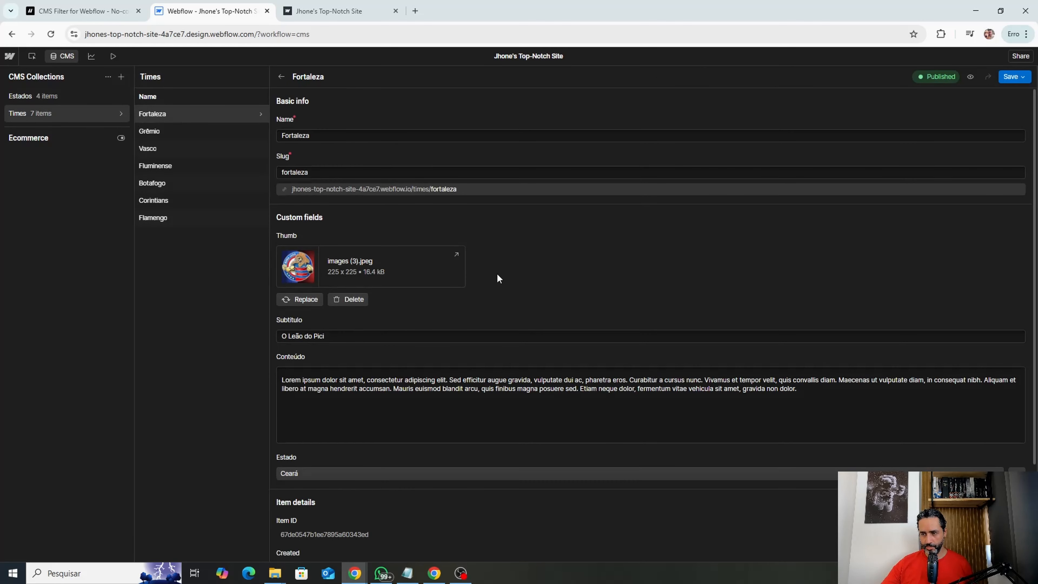
{"action": "scroll", "coordinate": [498, 278], "scroll_direction": "down", "scroll_amount": 3}
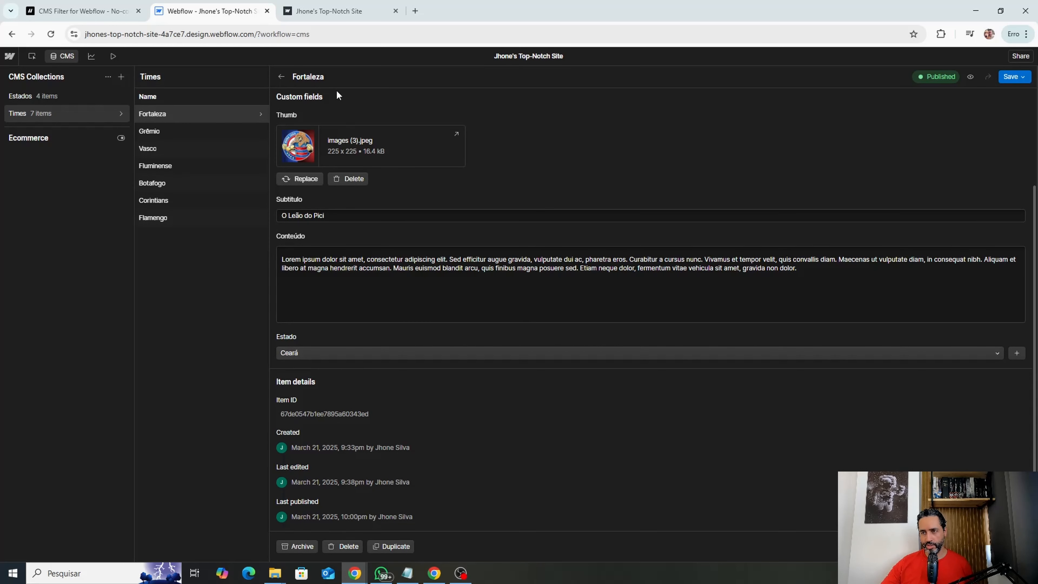
{"action": "left_click", "coordinate": [281, 76]}
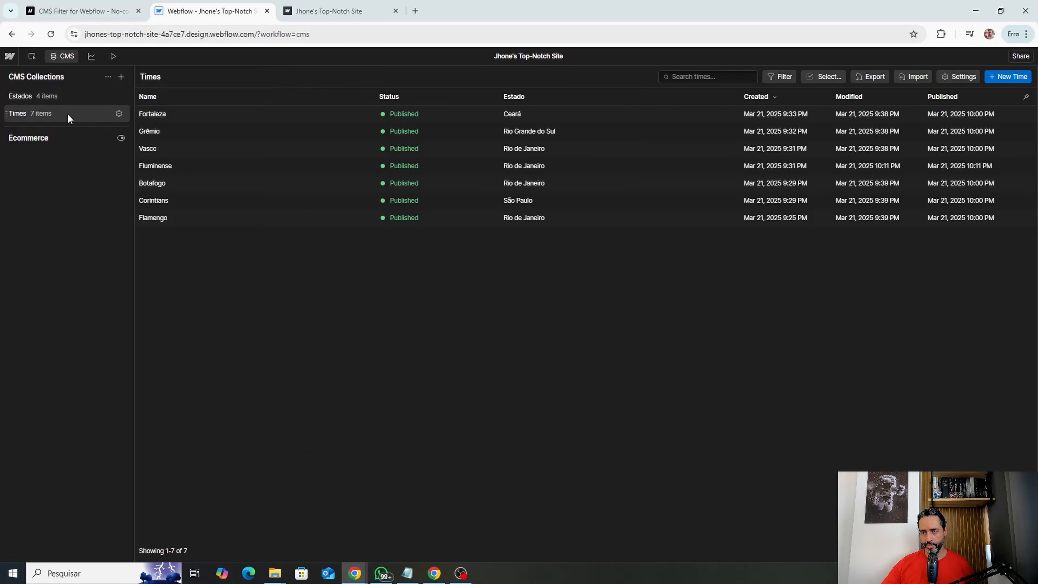
{"action": "left_click", "coordinate": [66, 54]}
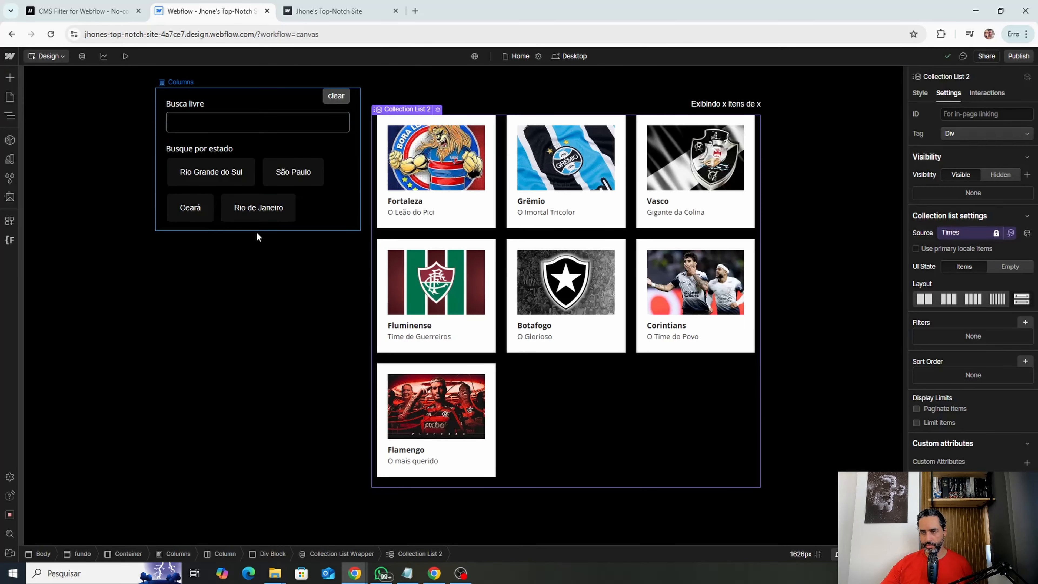
{"action": "left_click", "coordinate": [257, 240]}
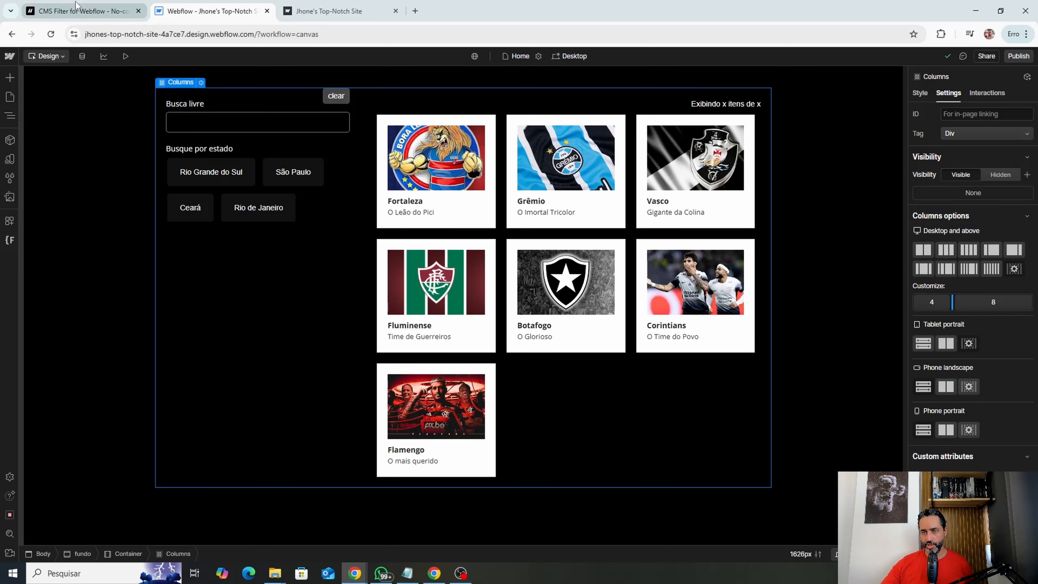
Step: Switch to the Finsweet CMS Filter page and review its introduction, script step and required attribute documentation
{"action": "left_click", "coordinate": [81, 11]}
{"action": "scroll", "coordinate": [275, 160], "scroll_direction": "up", "scroll_amount": 15}
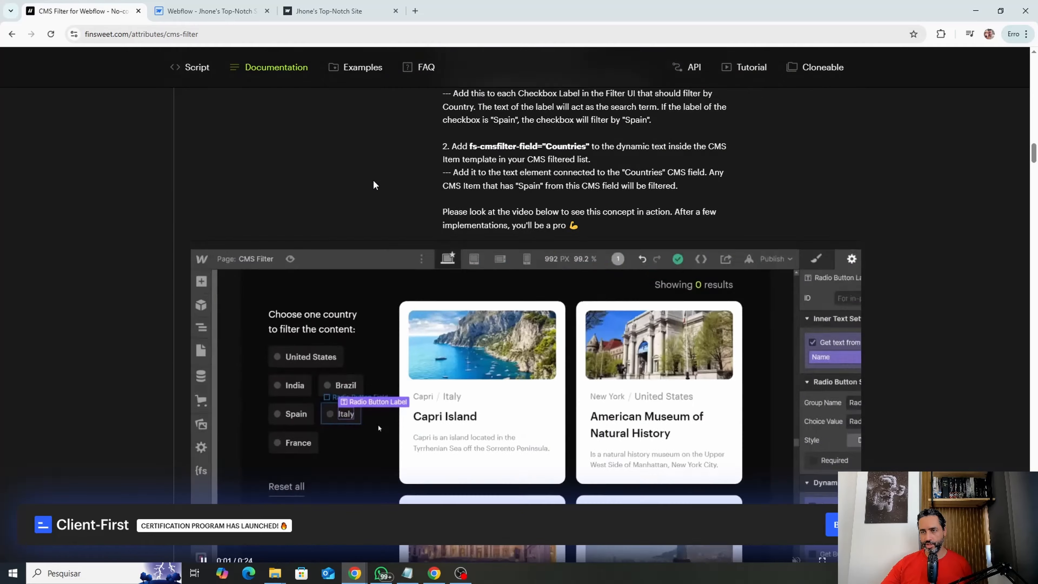
{"action": "scroll", "coordinate": [372, 178], "scroll_direction": "up", "scroll_amount": 20}
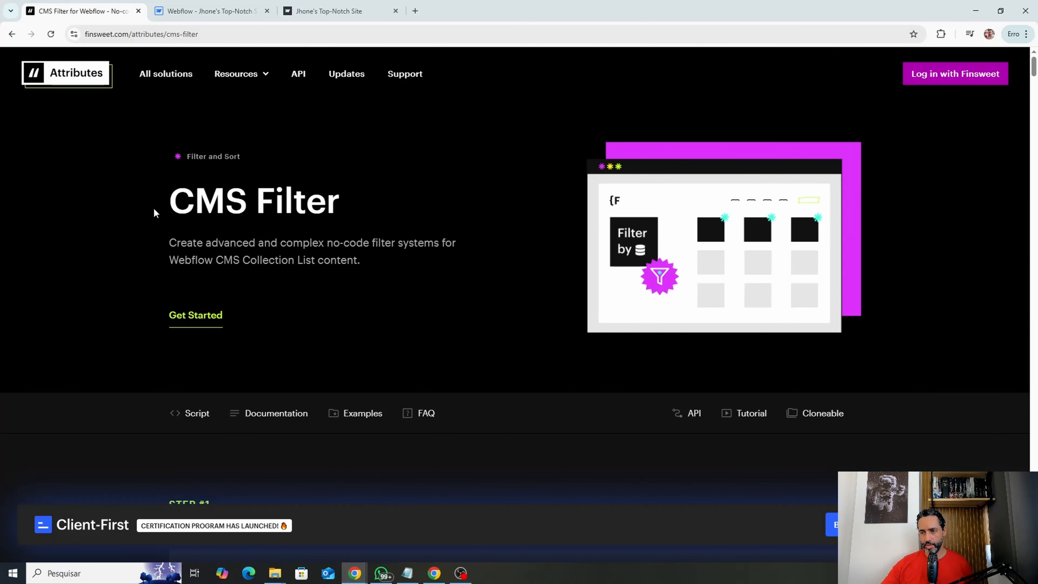
{"action": "left_click_drag", "start_coordinate": [154, 212], "coordinate": [399, 211]}
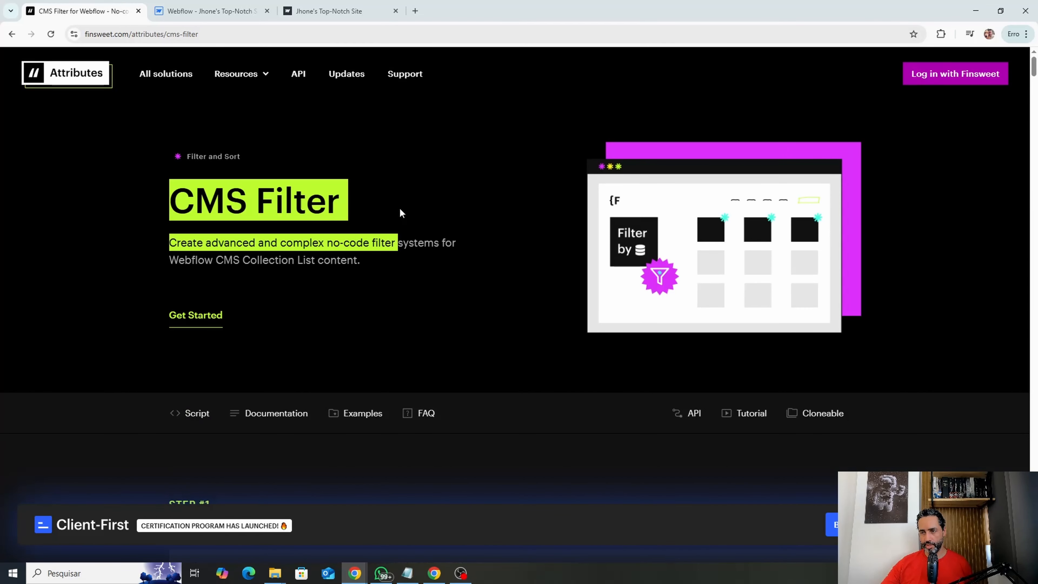
{"action": "left_click", "coordinate": [381, 204]}
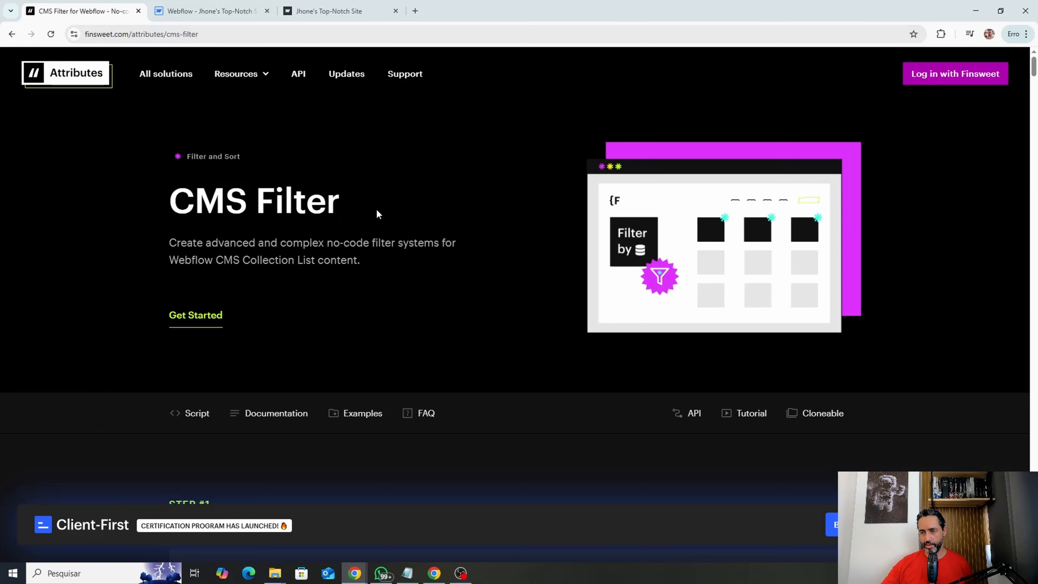
{"action": "scroll", "coordinate": [388, 219], "scroll_direction": "down", "scroll_amount": 3}
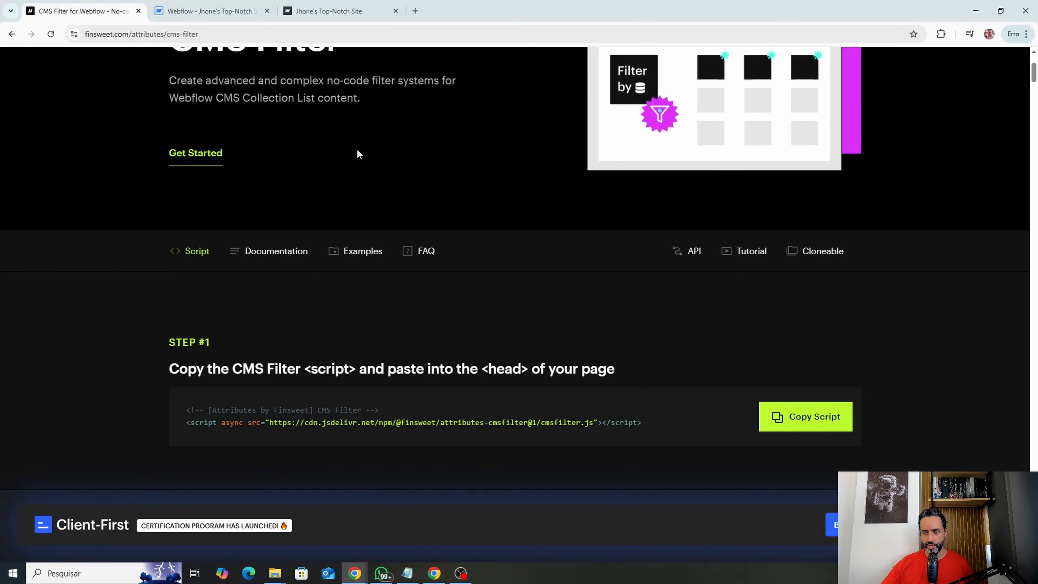
{"action": "scroll", "coordinate": [357, 153], "scroll_direction": "up", "scroll_amount": 3}
{"action": "scroll", "coordinate": [527, 168], "scroll_direction": "down", "scroll_amount": 5}
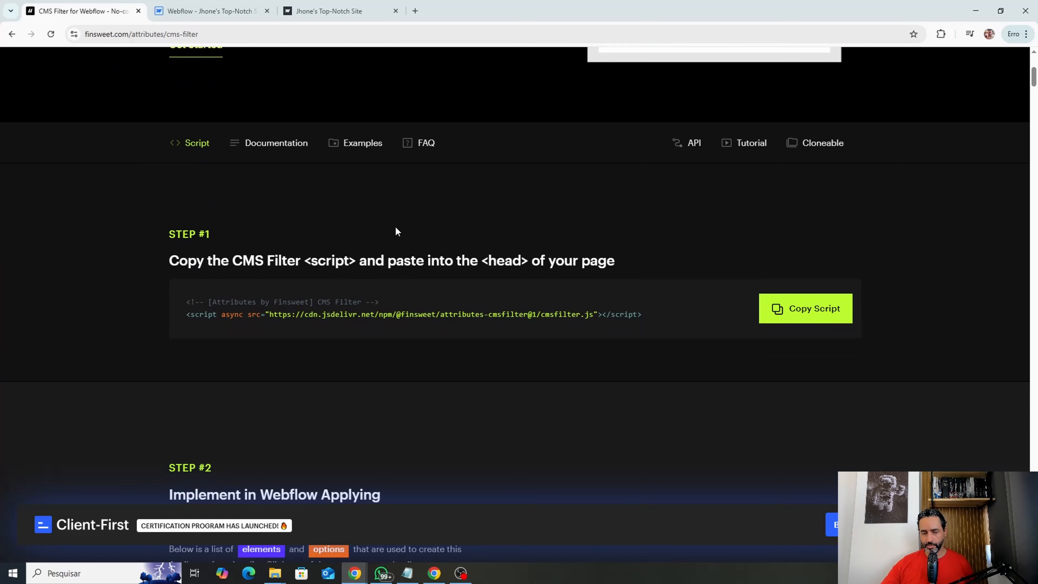
{"action": "scroll", "coordinate": [594, 288], "scroll_direction": "down", "scroll_amount": 10}
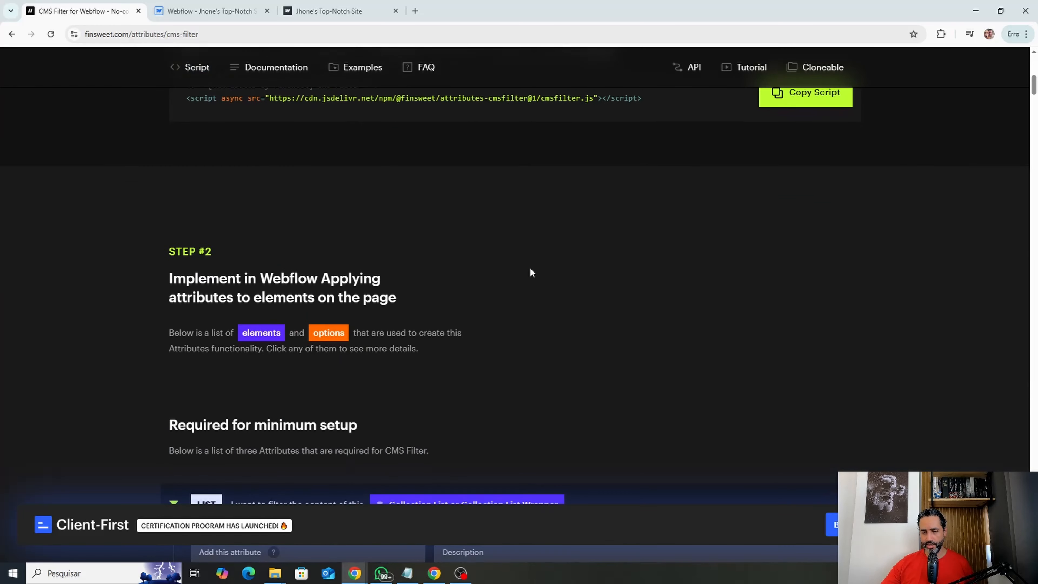
{"action": "scroll", "coordinate": [471, 270], "scroll_direction": "down", "scroll_amount": 8}
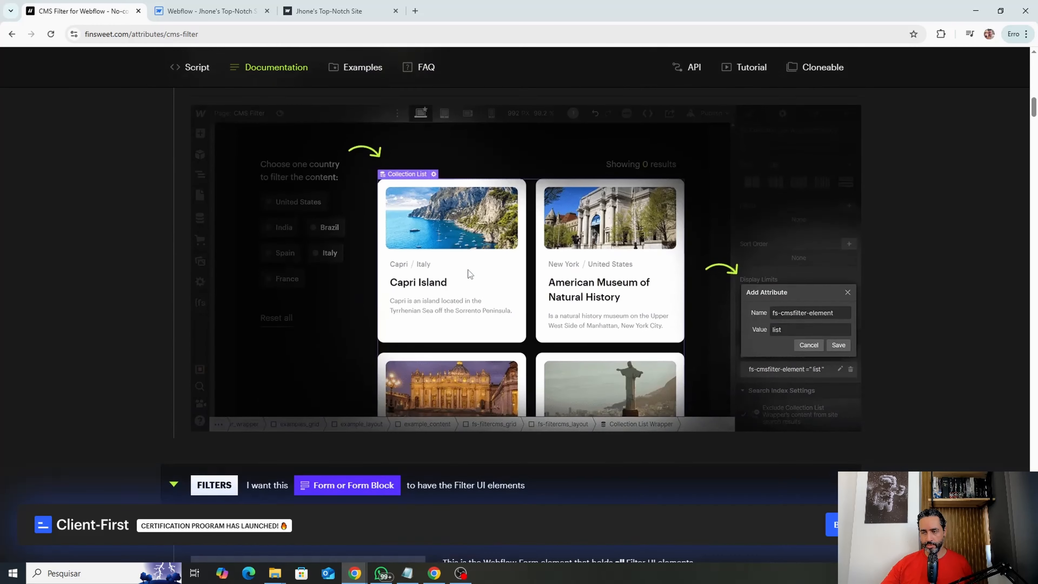
{"action": "scroll", "coordinate": [464, 270], "scroll_direction": "up", "scroll_amount": 12}
{"action": "scroll", "coordinate": [464, 267], "scroll_direction": "up", "scroll_amount": 12}
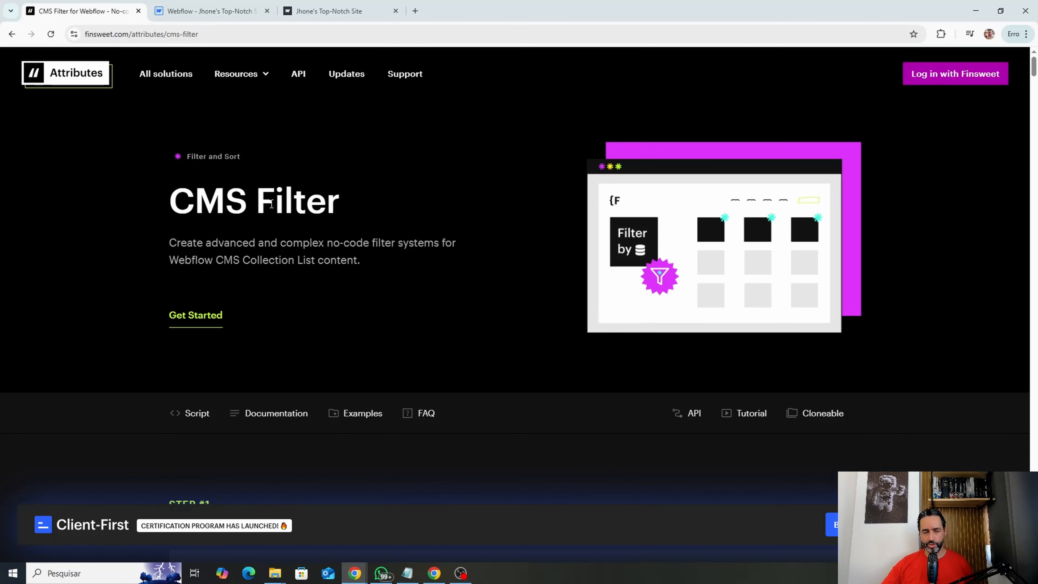
Step: Copy the CMS Filter script from Step #1 of the Finsweet documentation
{"action": "scroll", "coordinate": [264, 262], "scroll_direction": "down", "scroll_amount": 5}
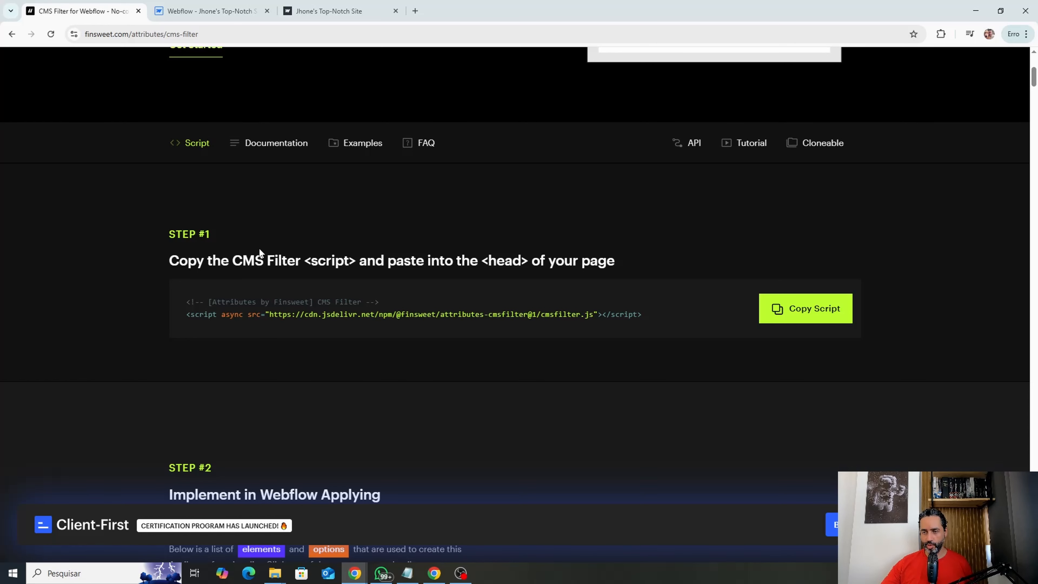
{"action": "scroll", "coordinate": [260, 249], "scroll_direction": "down", "scroll_amount": 1}
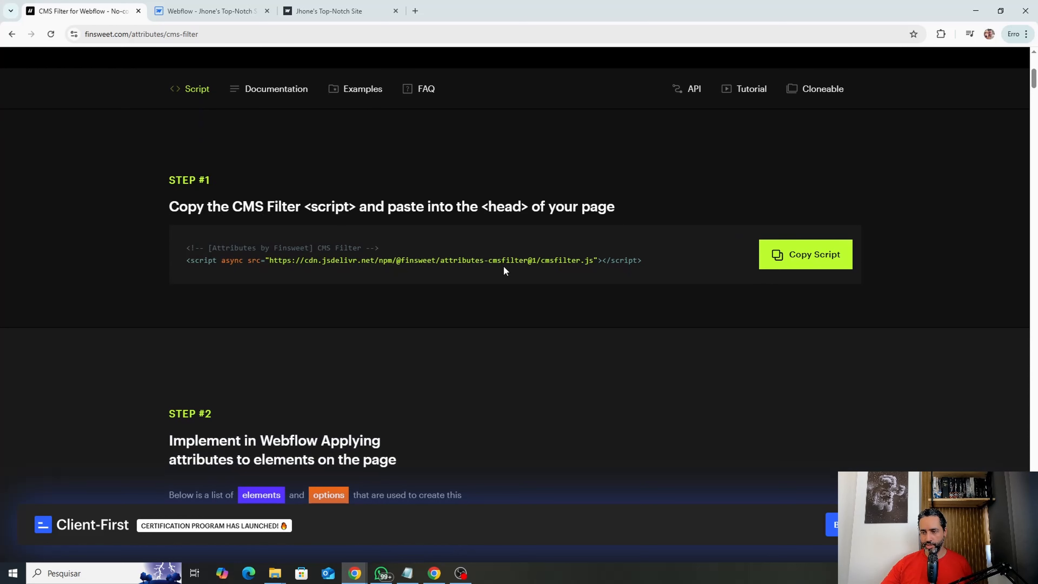
{"action": "left_click_drag", "start_coordinate": [528, 206], "coordinate": [481, 206]}
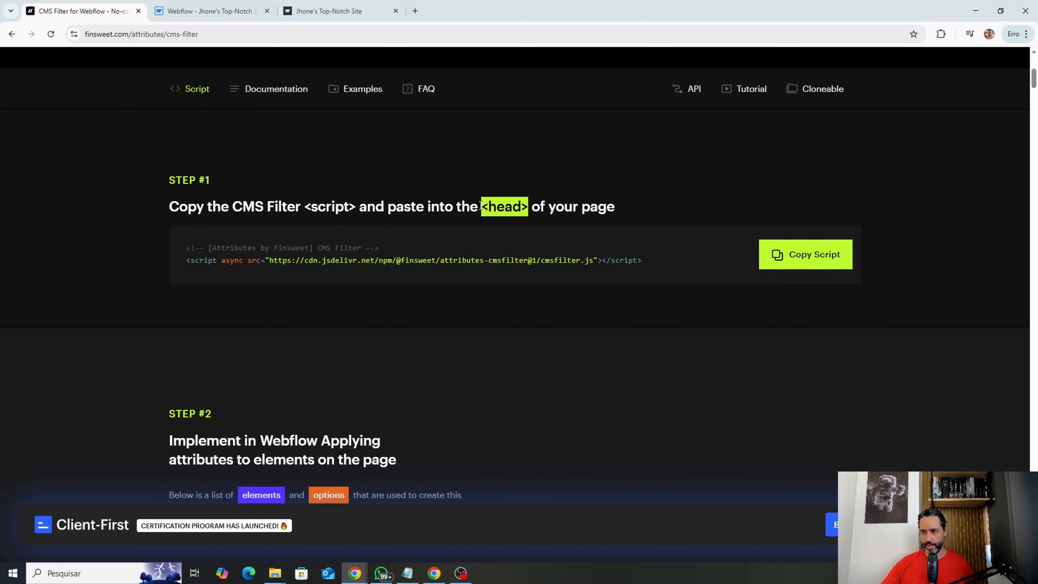
{"action": "left_click", "coordinate": [812, 261]}
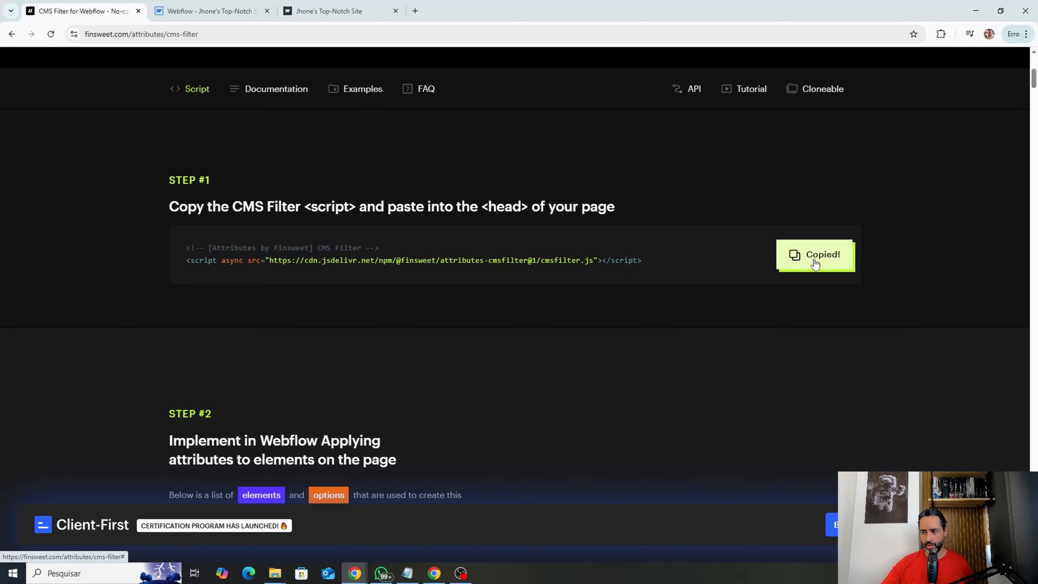
Step: Paste the copied CMS Filter script into the Home page's custom code inside the head tag and save the page settings
{"action": "left_click", "coordinate": [195, 8]}
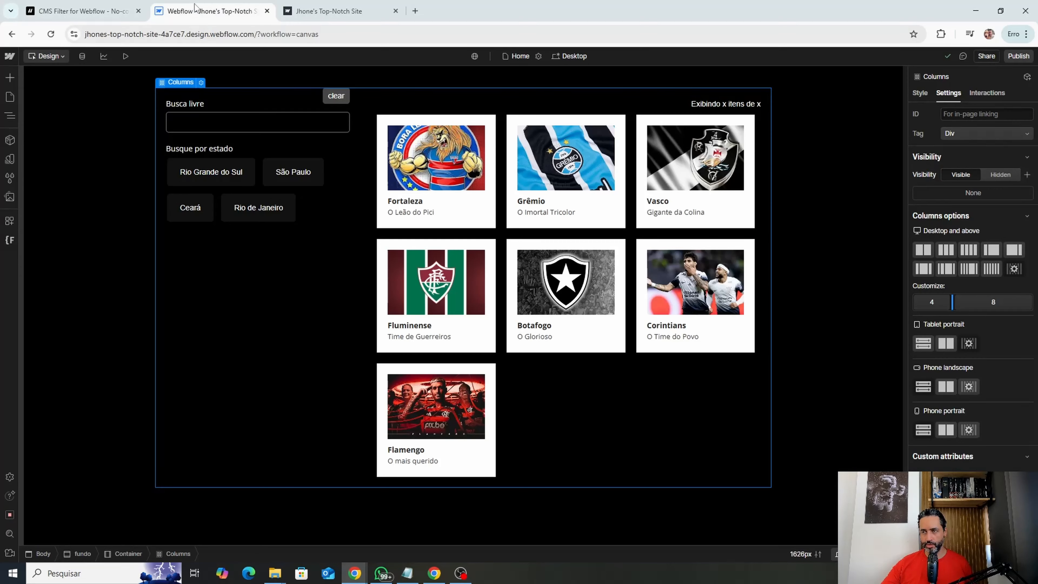
{"action": "left_click", "coordinate": [10, 98]}
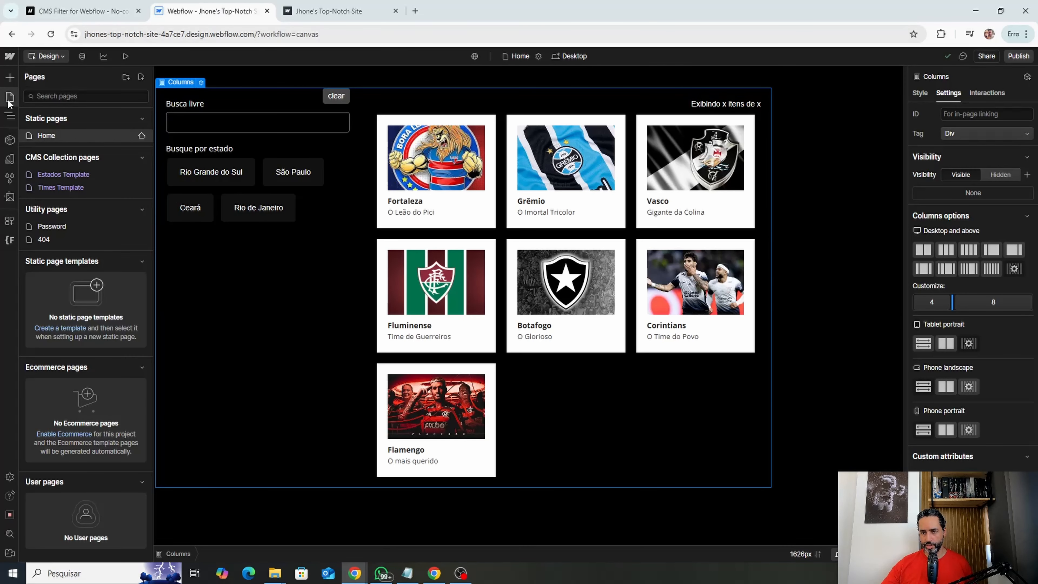
{"action": "mouse_move", "coordinate": [56, 138]}
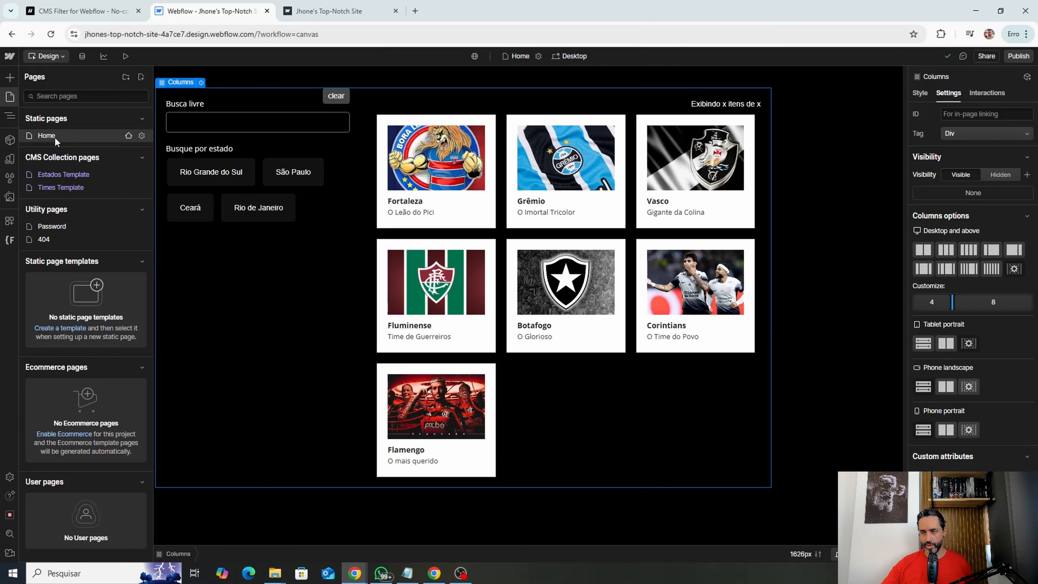
{"action": "left_click", "coordinate": [141, 137]}
{"action": "scroll", "coordinate": [302, 319], "scroll_direction": "down", "scroll_amount": 3}
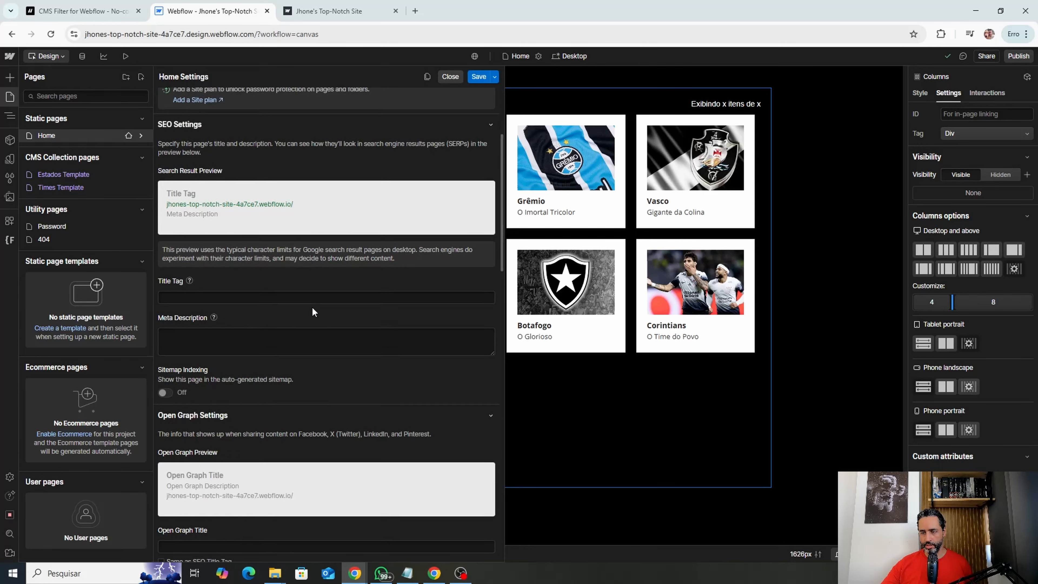
{"action": "scroll", "coordinate": [312, 307], "scroll_direction": "down", "scroll_amount": 12}
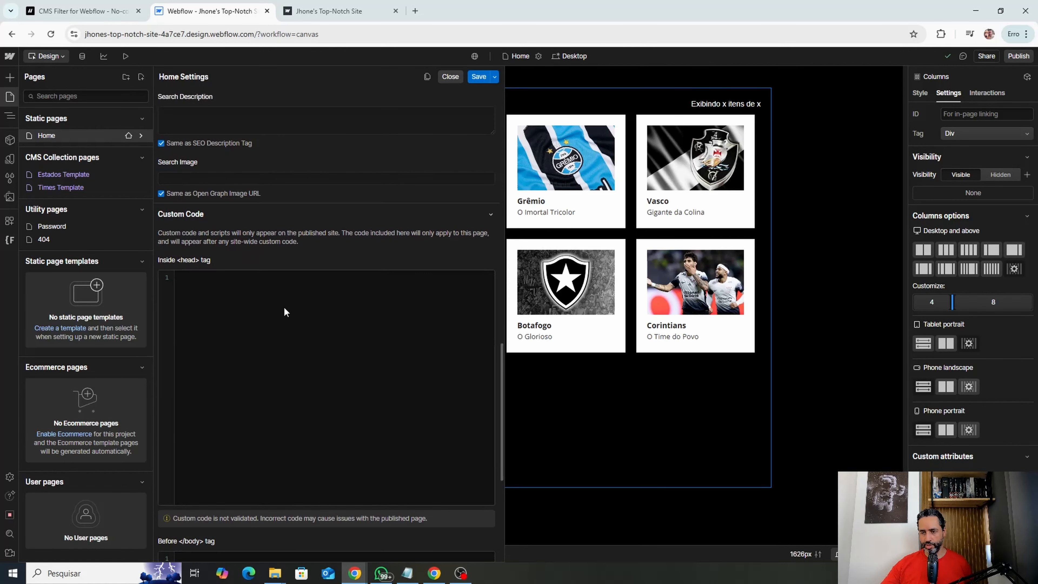
{"action": "left_click", "coordinate": [285, 312]}
{"action": "key", "text": "ctrl+v"}
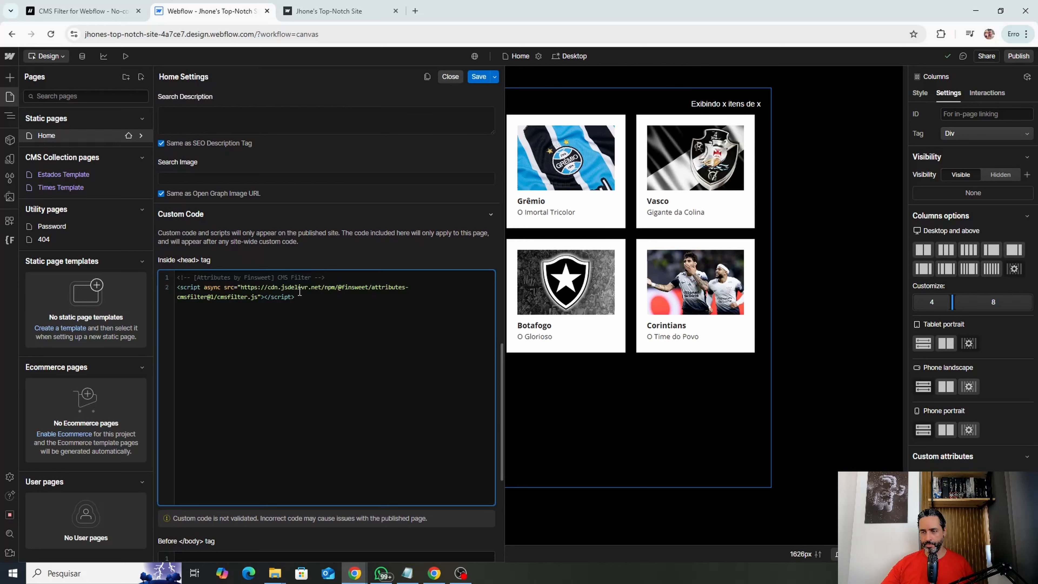
{"action": "left_click", "coordinate": [478, 78]}
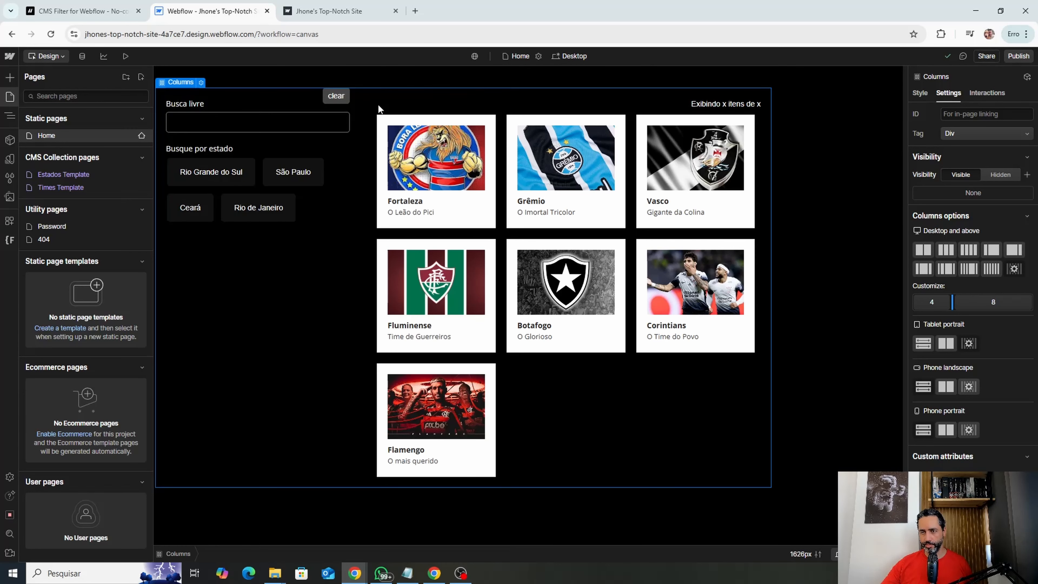
{"action": "left_click", "coordinate": [10, 98]}
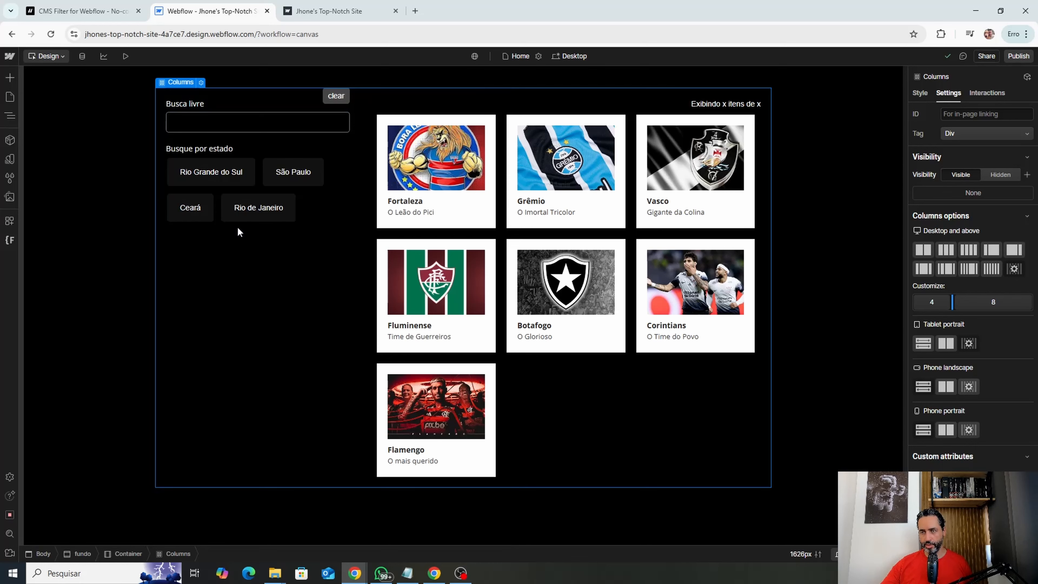
Step: Copy the List attribute's name fs-cmsfilter-element and value list from the Finsweet CMS Filter documentation
{"action": "left_click", "coordinate": [72, 13]}
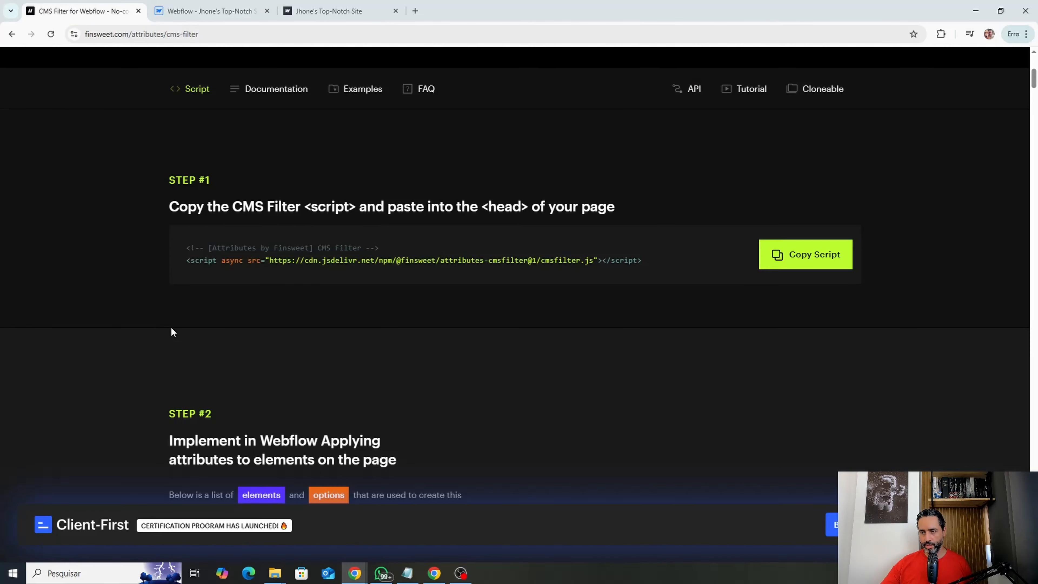
{"action": "scroll", "coordinate": [361, 270], "scroll_direction": "down", "scroll_amount": 7}
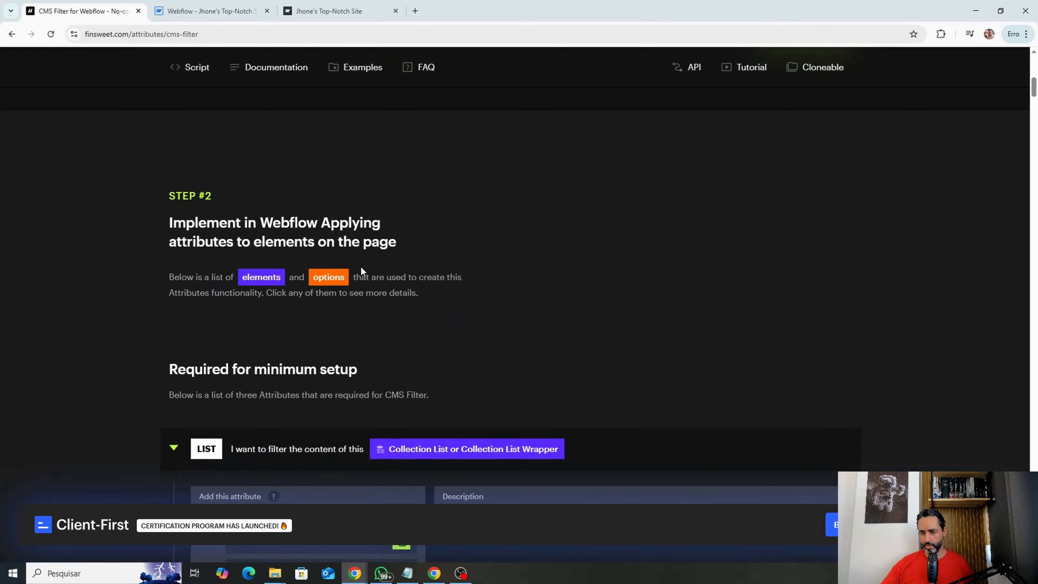
{"action": "scroll", "coordinate": [361, 270], "scroll_direction": "down", "scroll_amount": 2}
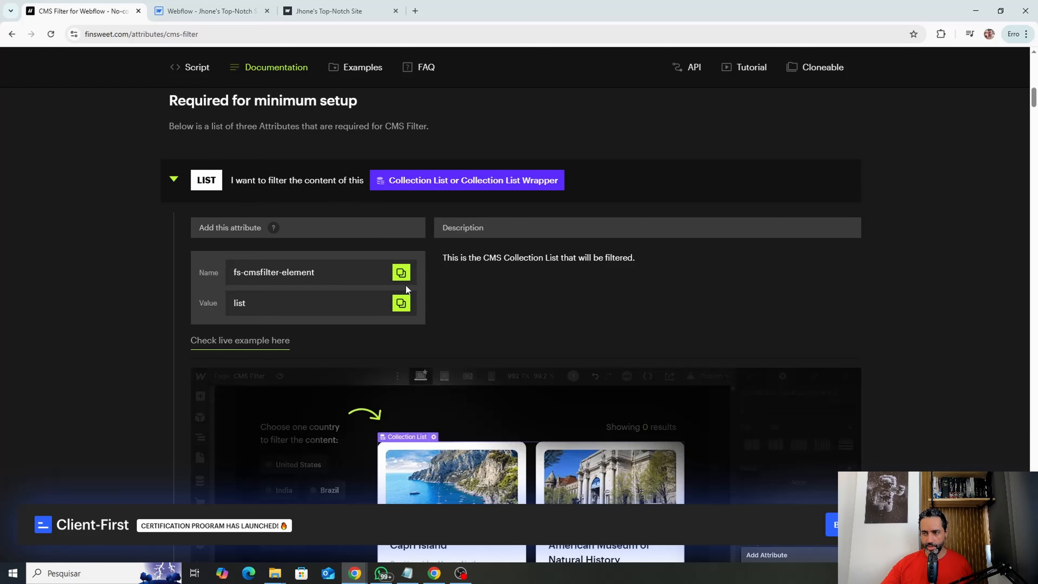
{"action": "left_click", "coordinate": [402, 273]}
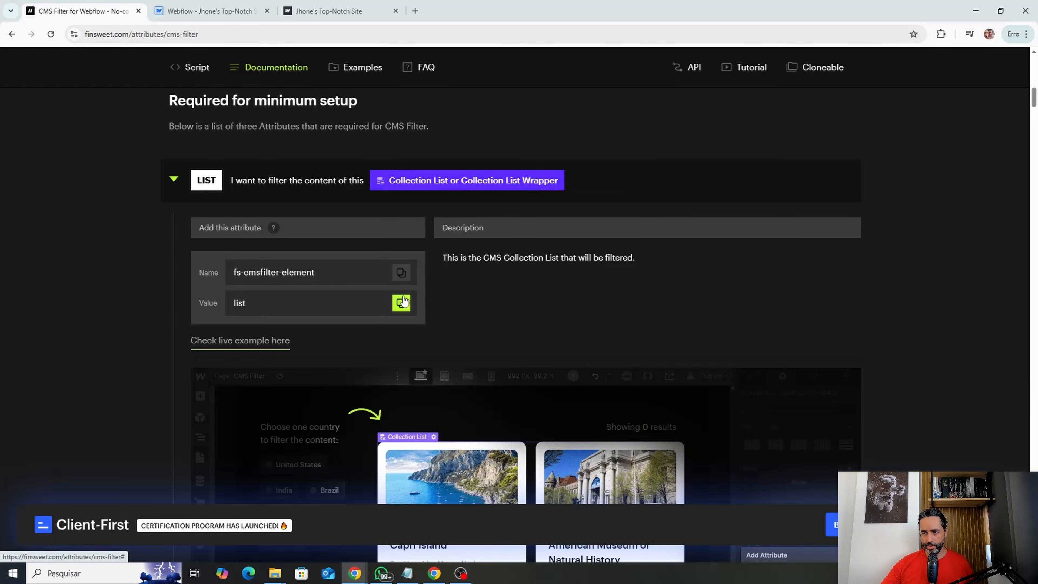
{"action": "left_click", "coordinate": [401, 305]}
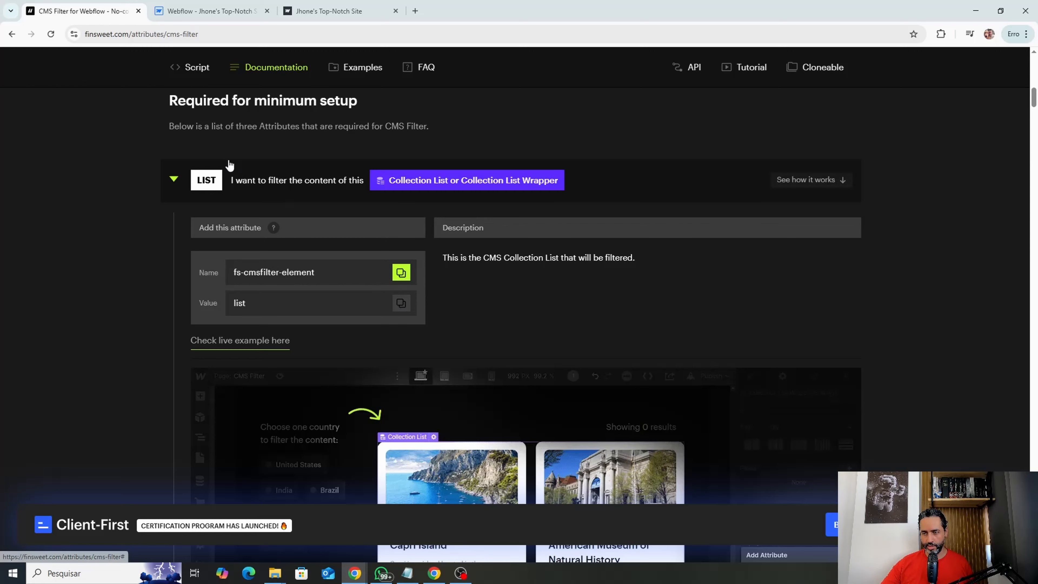
Step: Add the custom attribute fs-cmsfilter-element with value list to the team cards' collection list in the Webflow page
{"action": "left_click", "coordinate": [206, 10]}
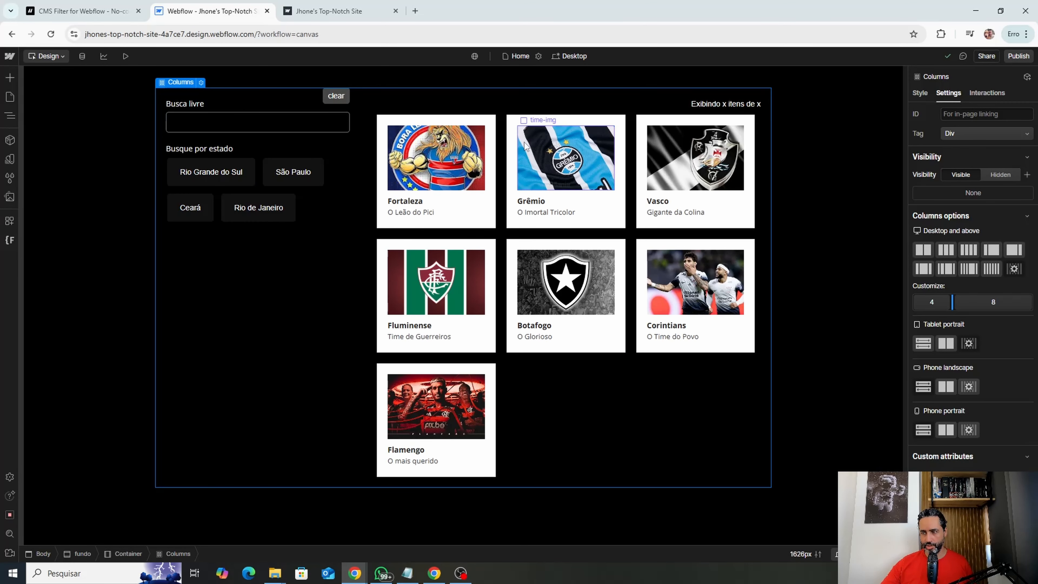
{"action": "left_click", "coordinate": [504, 240]}
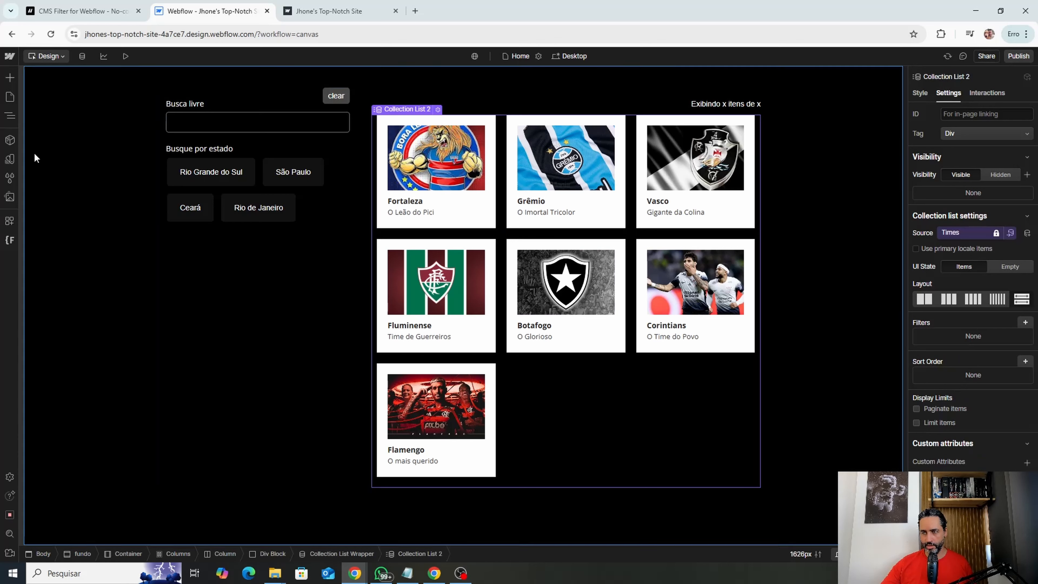
{"action": "left_click", "coordinate": [10, 116]}
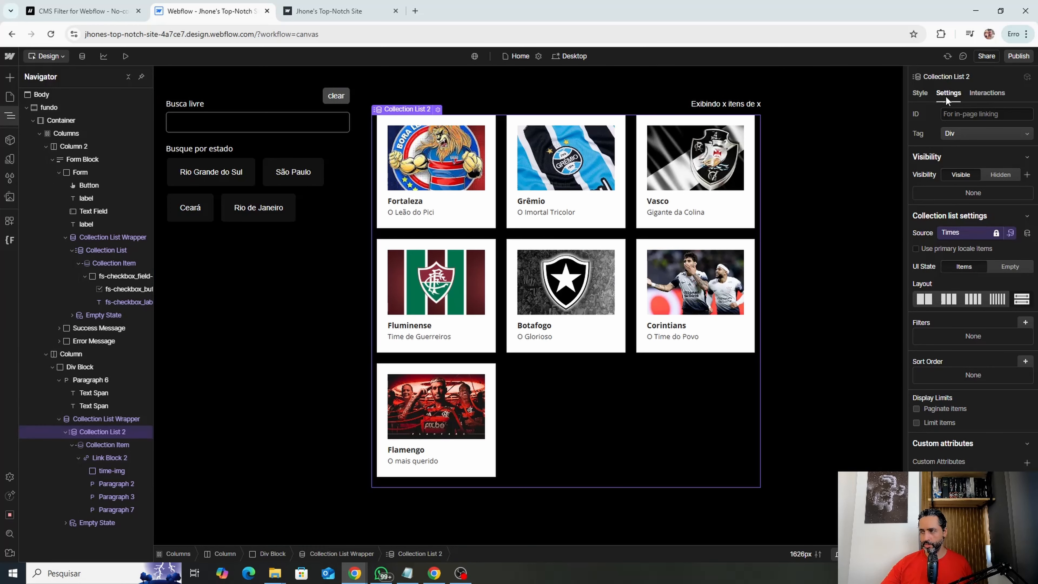
{"action": "scroll", "coordinate": [968, 286], "scroll_direction": "down", "scroll_amount": 1}
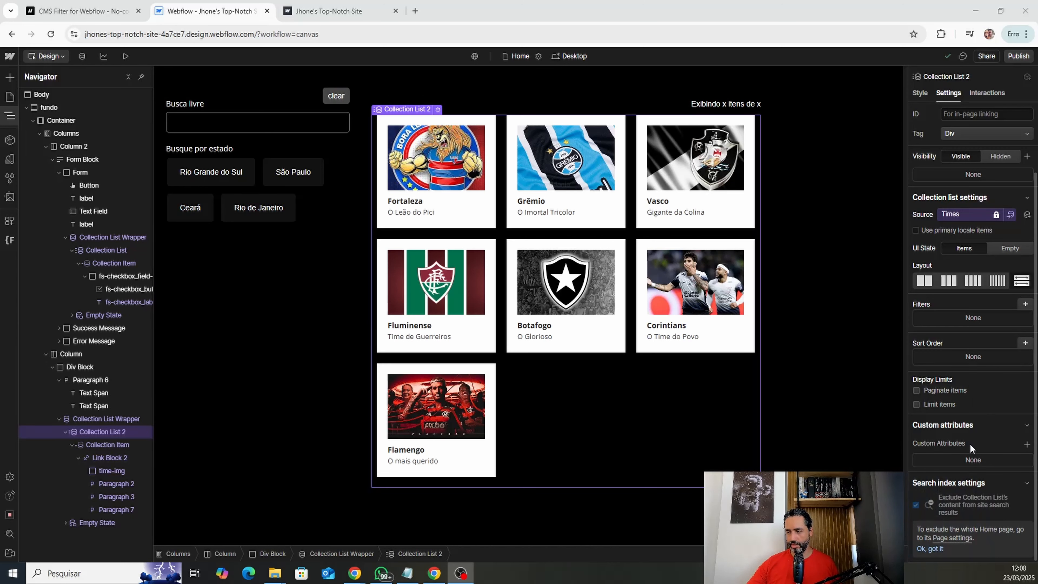
{"action": "left_click", "coordinate": [1028, 445]}
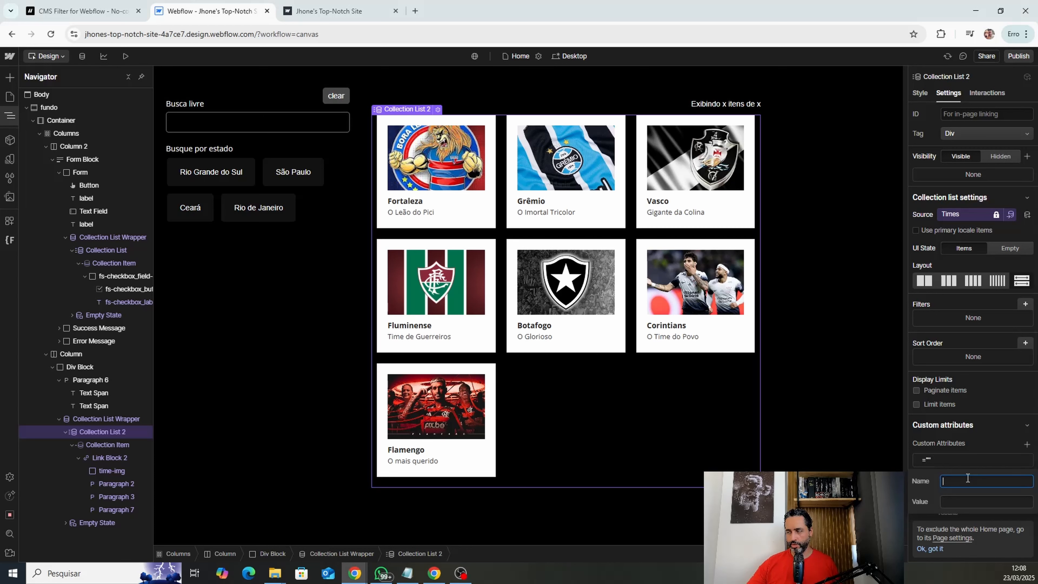
{"action": "type", "text": "fs"}
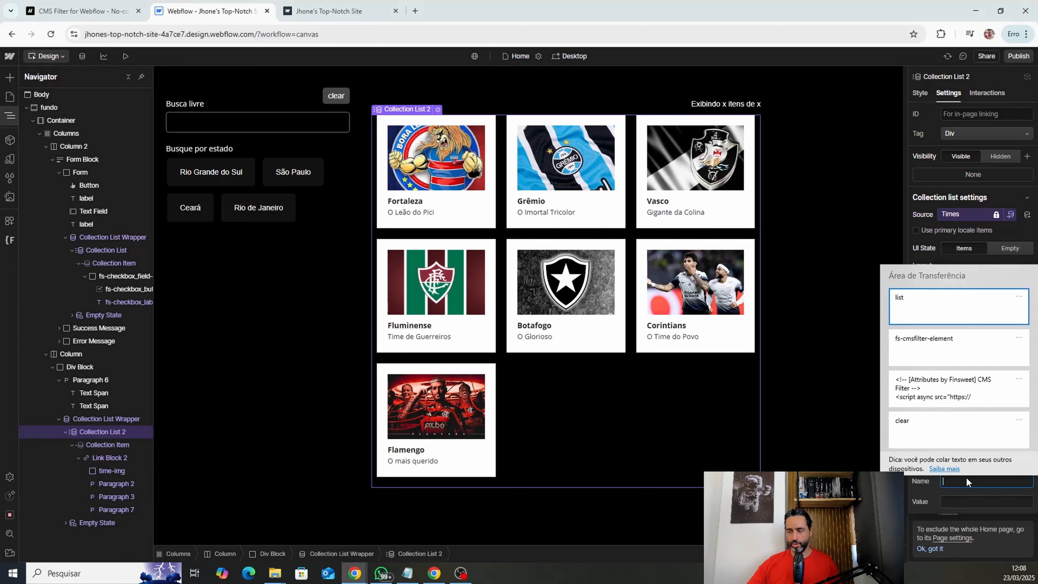
{"action": "left_click", "coordinate": [941, 342]}
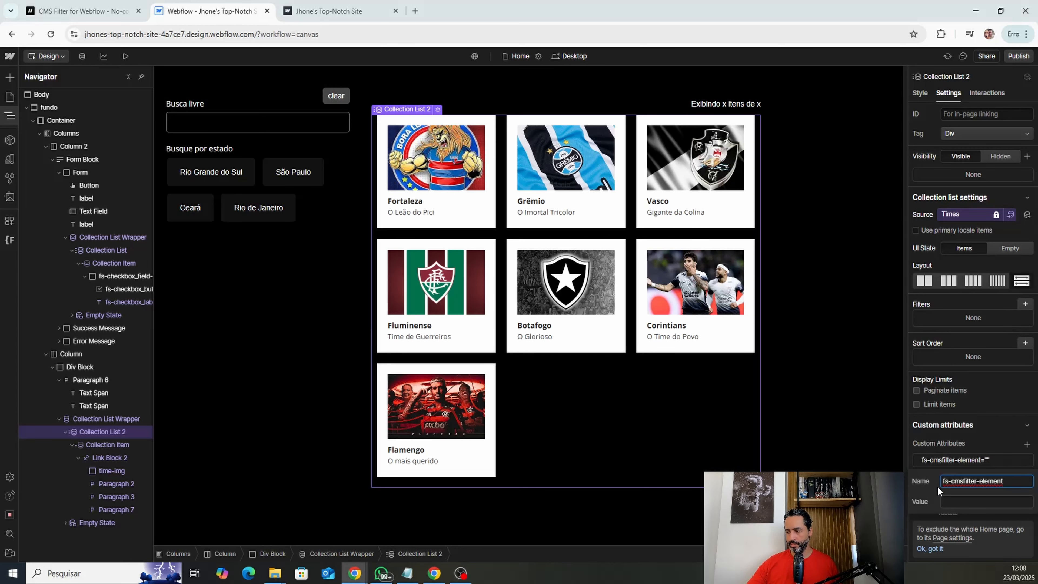
{"action": "left_click", "coordinate": [960, 503]}
{"action": "type", "text": "list"}
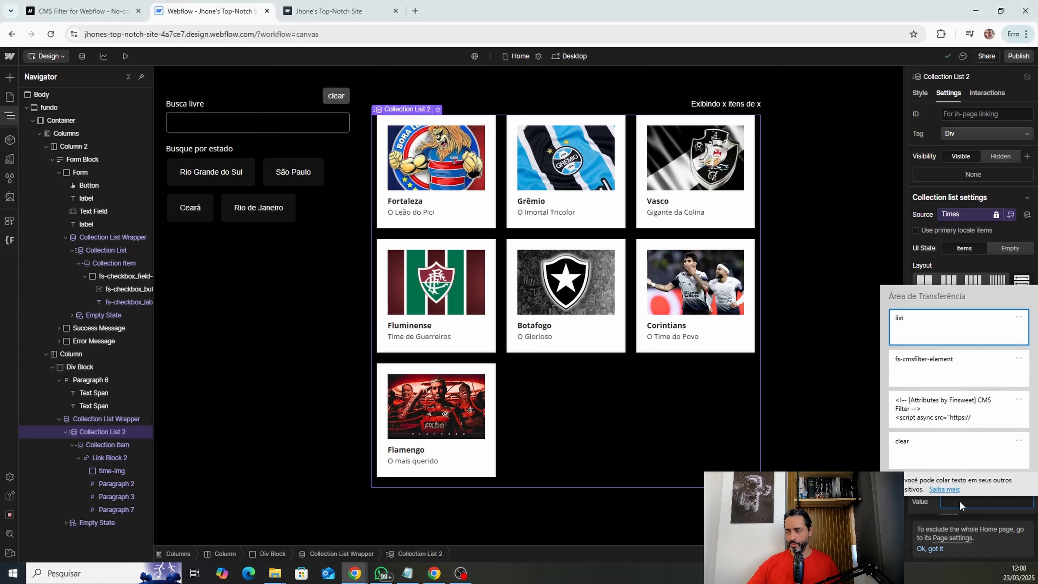
{"action": "left_click", "coordinate": [907, 322]}
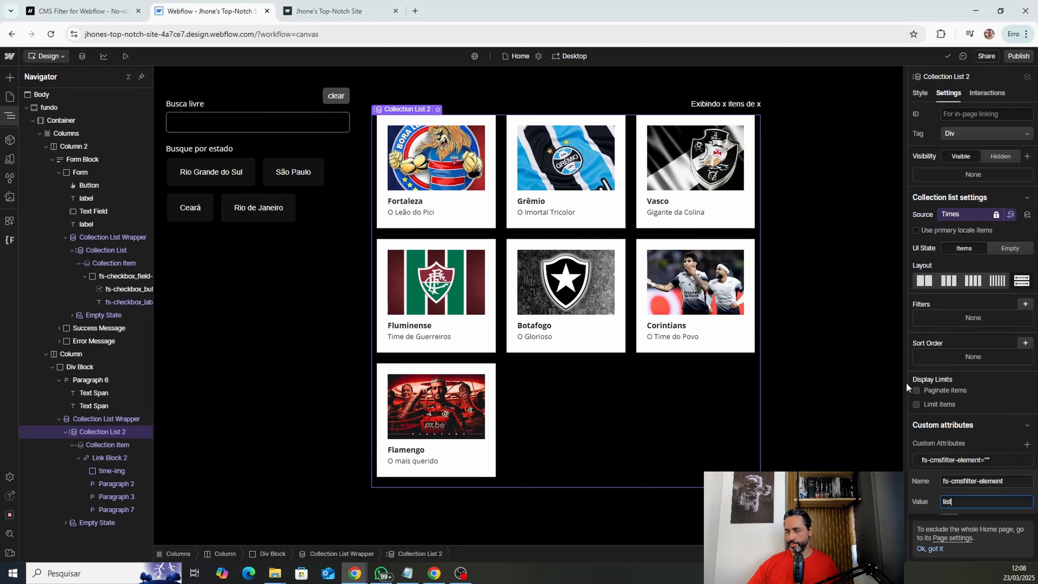
{"action": "left_click", "coordinate": [933, 493]}
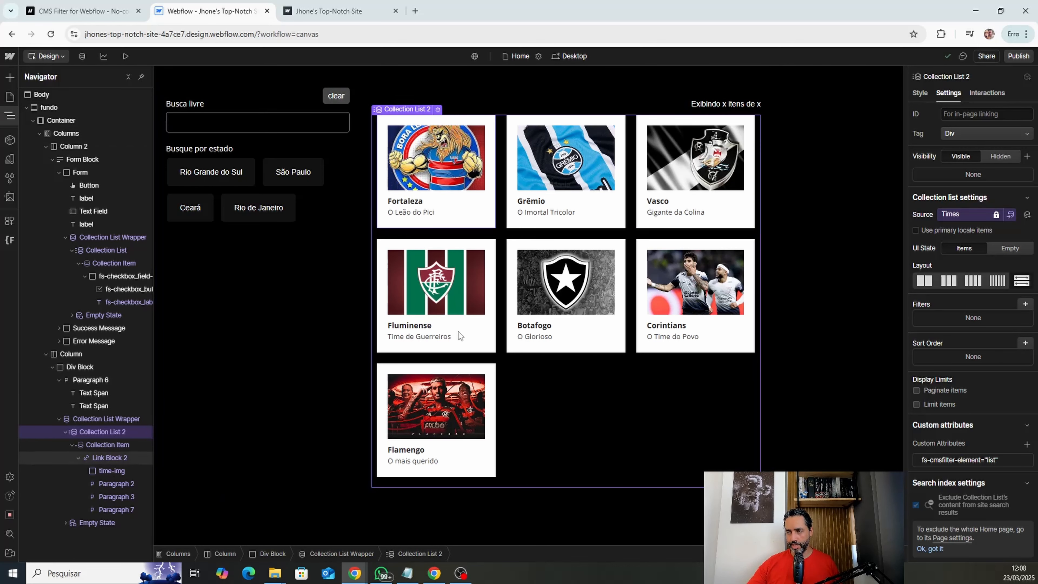
Step: Return to the Finsweet documentation, dismiss the feedback prompt, collapse the List section and copy the Filters attribute's name and value
{"action": "left_click", "coordinate": [88, 11]}
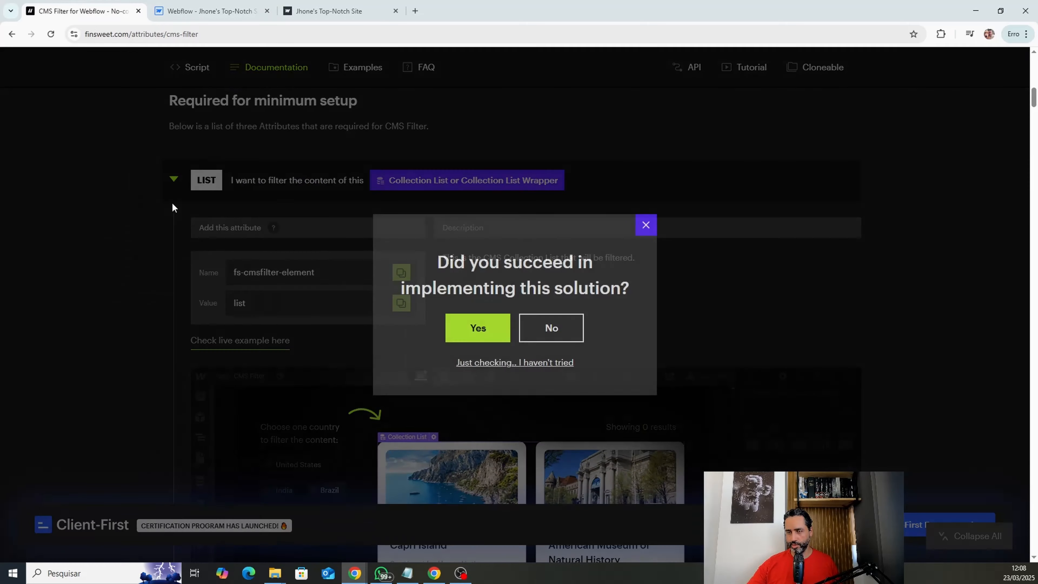
{"action": "left_click", "coordinate": [643, 226]}
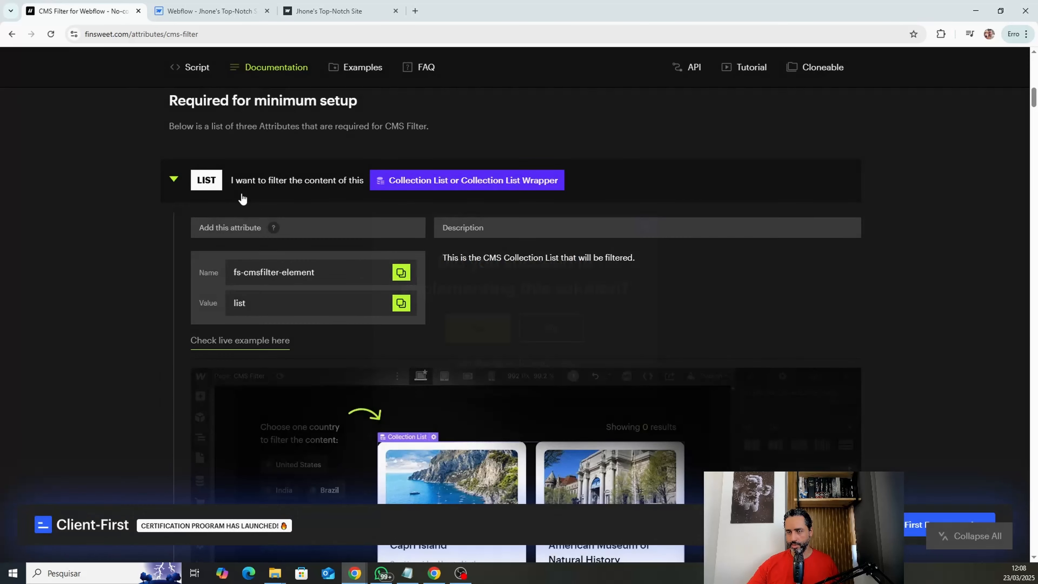
{"action": "left_click", "coordinate": [174, 179]}
{"action": "scroll", "coordinate": [180, 184], "scroll_direction": "down", "scroll_amount": 2}
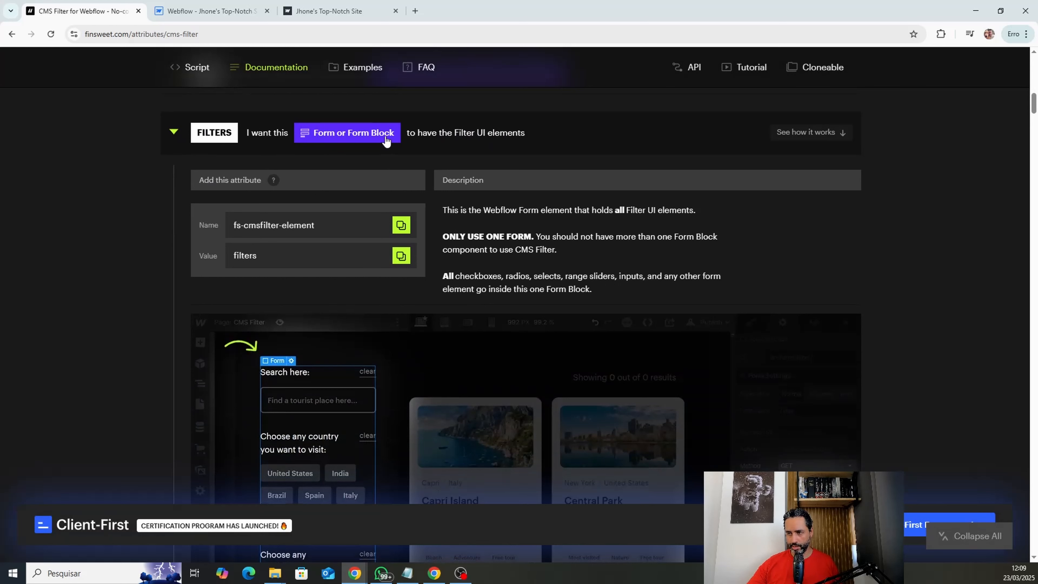
{"action": "left_click", "coordinate": [402, 257]}
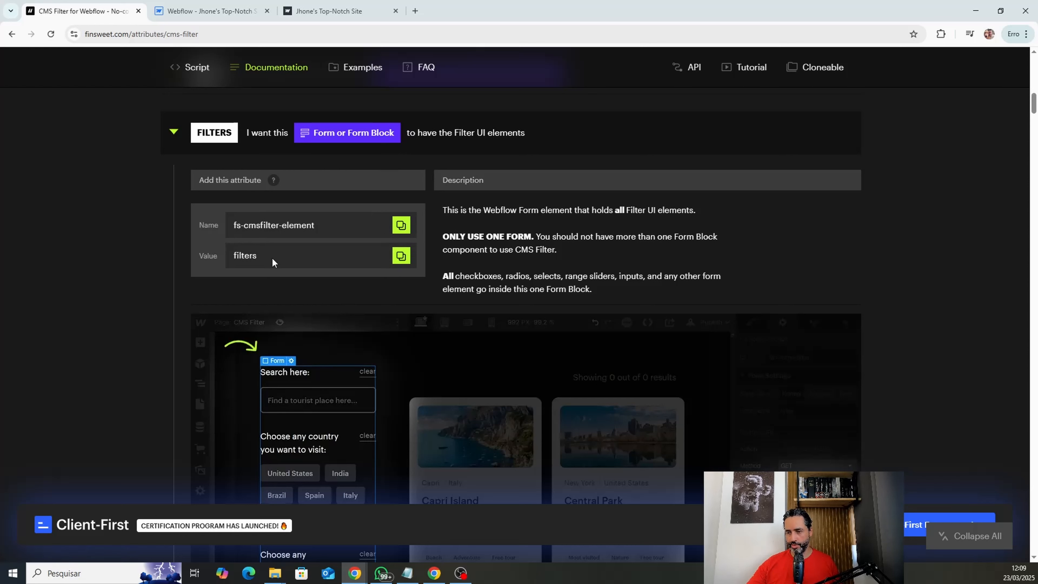
Step: Switch to Webflow and give the Form Block holding the search and state filters the custom attribute fs-cmsfilter-element with value filters
{"action": "left_click", "coordinate": [191, 8]}
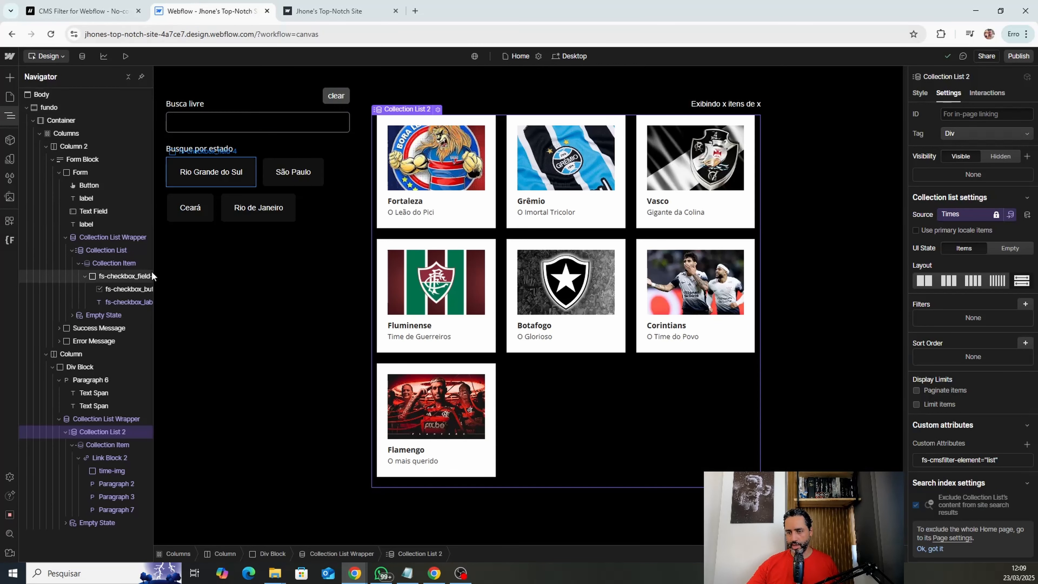
{"action": "left_click", "coordinate": [257, 139]}
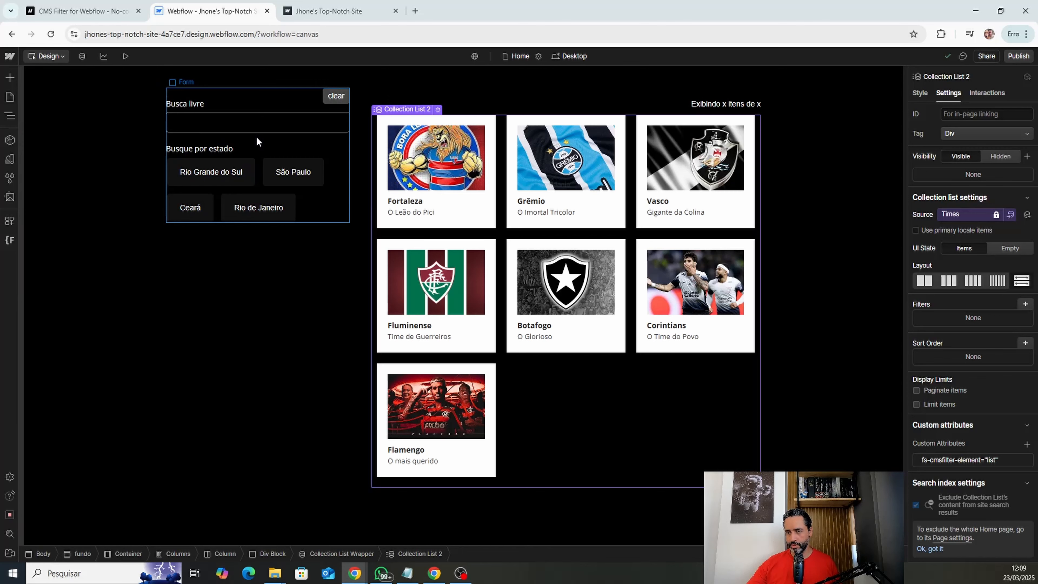
{"action": "left_click", "coordinate": [9, 117]}
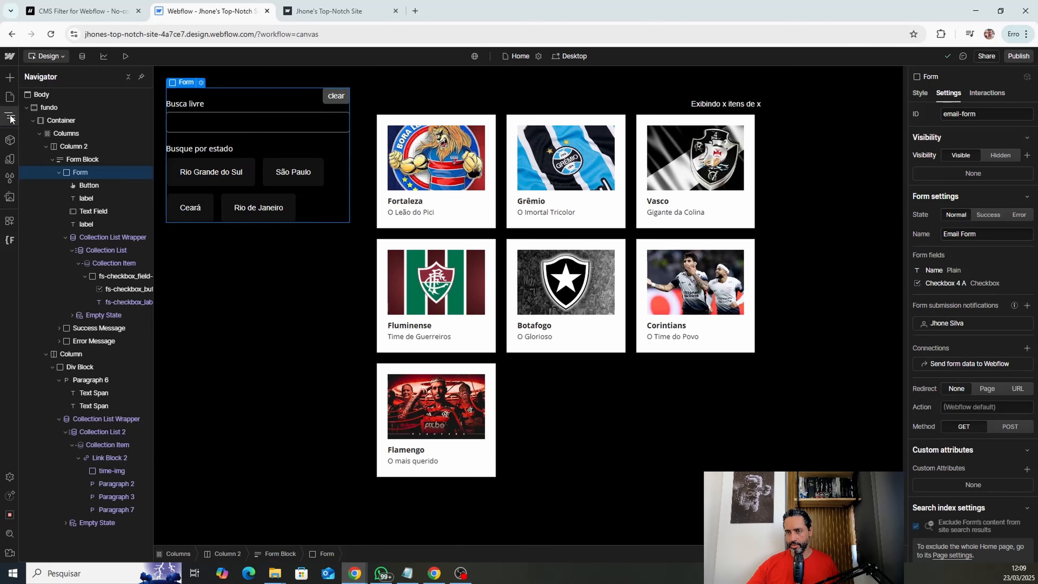
{"action": "left_click", "coordinate": [89, 160]}
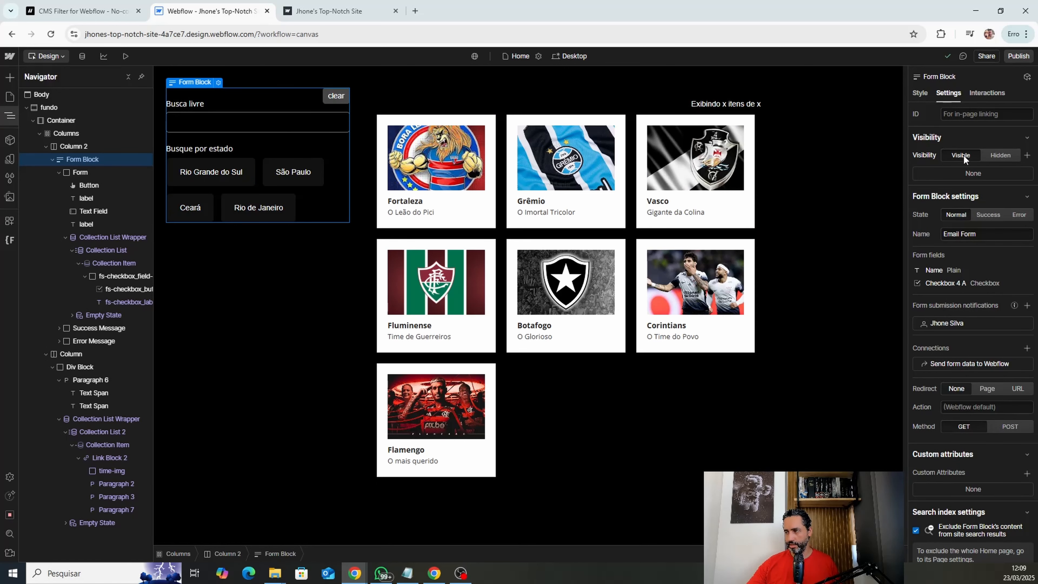
{"action": "scroll", "coordinate": [981, 307], "scroll_direction": "down", "scroll_amount": 1}
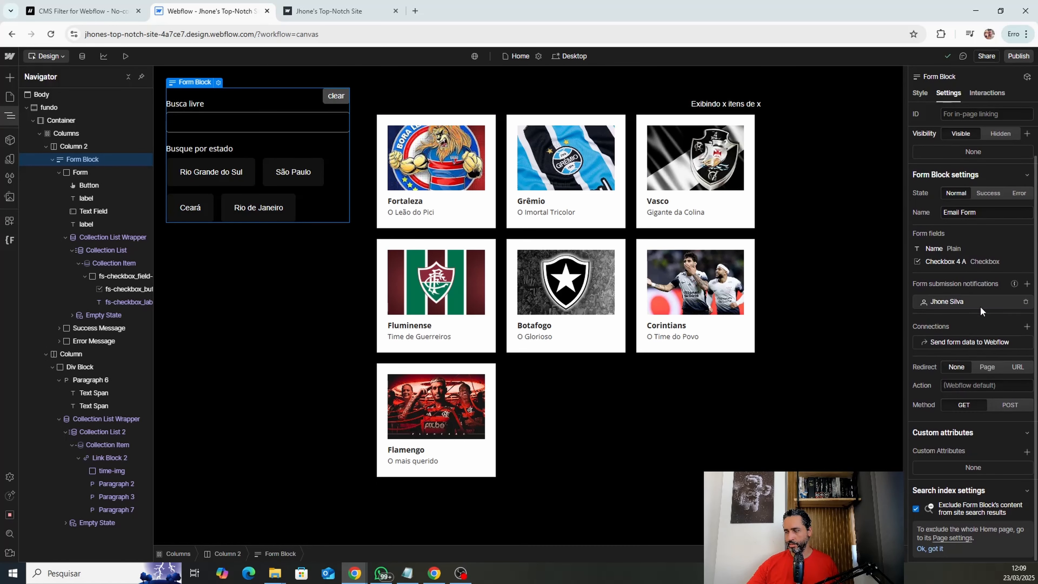
{"action": "left_click", "coordinate": [1027, 452]}
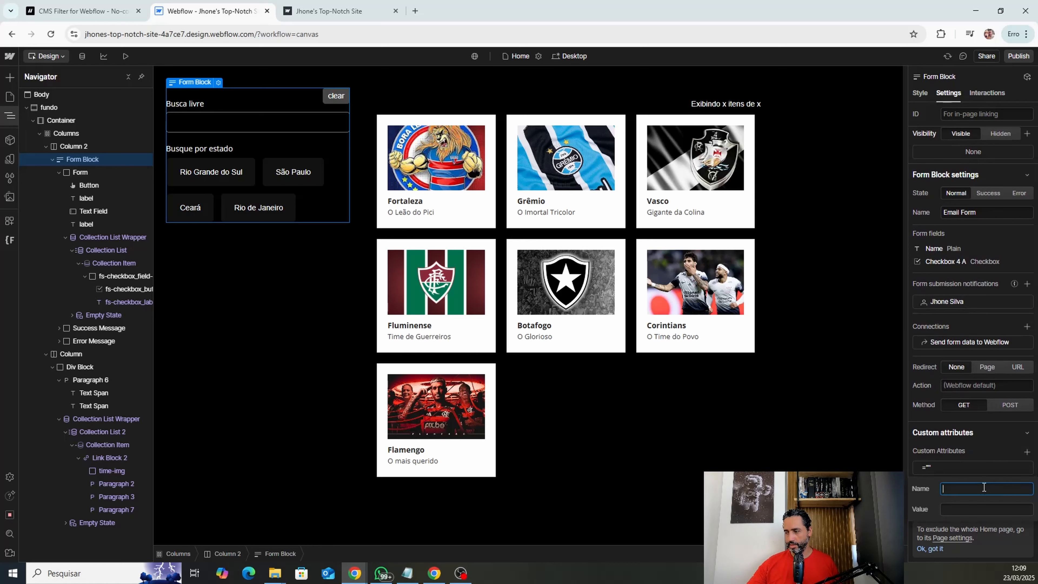
{"action": "key", "text": "super+v"}
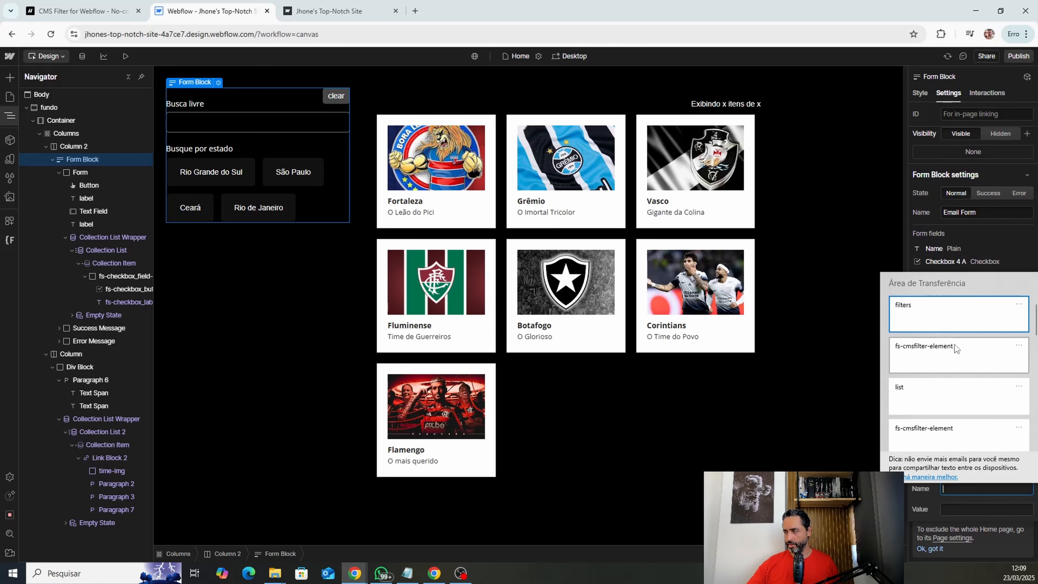
{"action": "left_click", "coordinate": [955, 344]}
{"action": "left_click", "coordinate": [972, 507]}
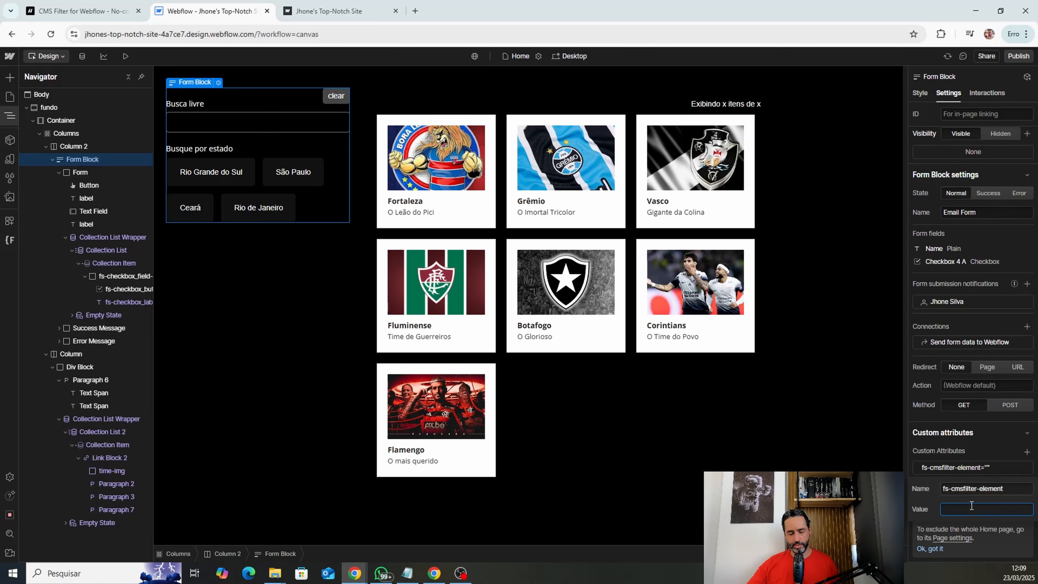
{"action": "key", "text": "super+v"}
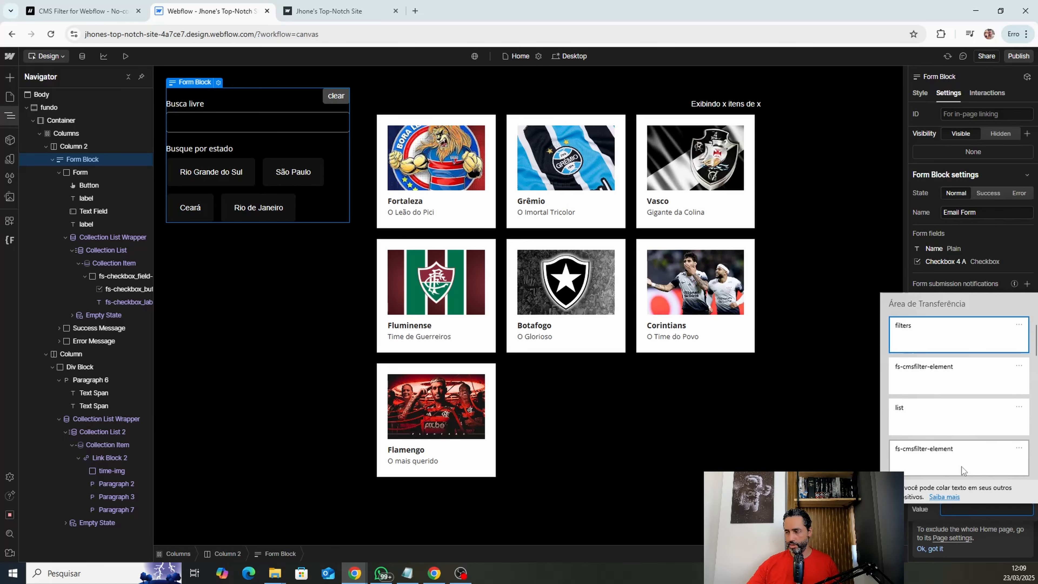
{"action": "left_click", "coordinate": [928, 329]}
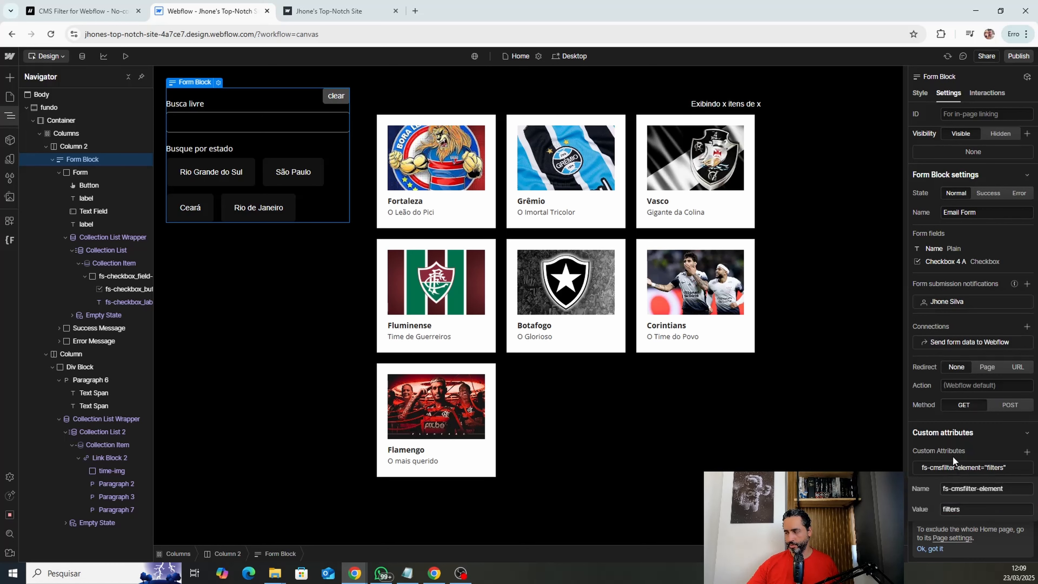
{"action": "left_click", "coordinate": [952, 456]}
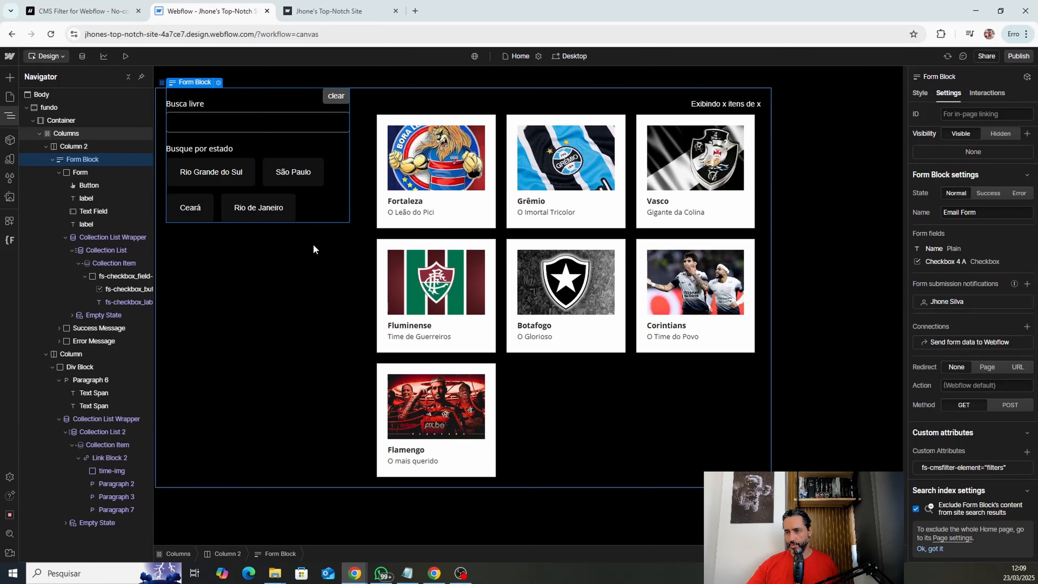
{"action": "key", "text": "z"}
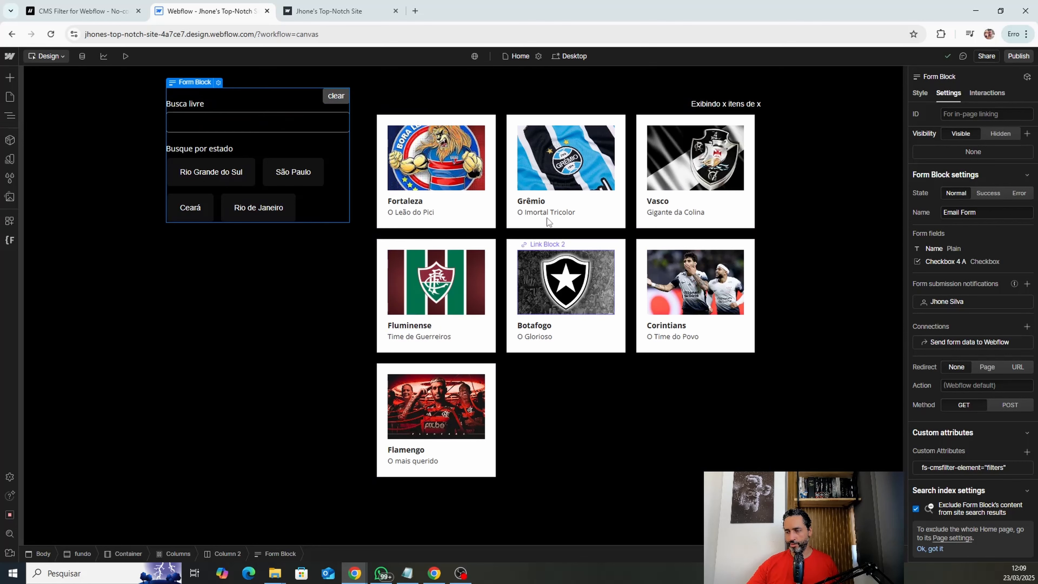
Step: In the Finsweet documentation, collapse the Filters section and copy the Field Identifier attribute's name fs-cmsfilter-field and value IDENTIFIER
{"action": "left_click", "coordinate": [89, 6]}
{"action": "left_click", "coordinate": [171, 133]}
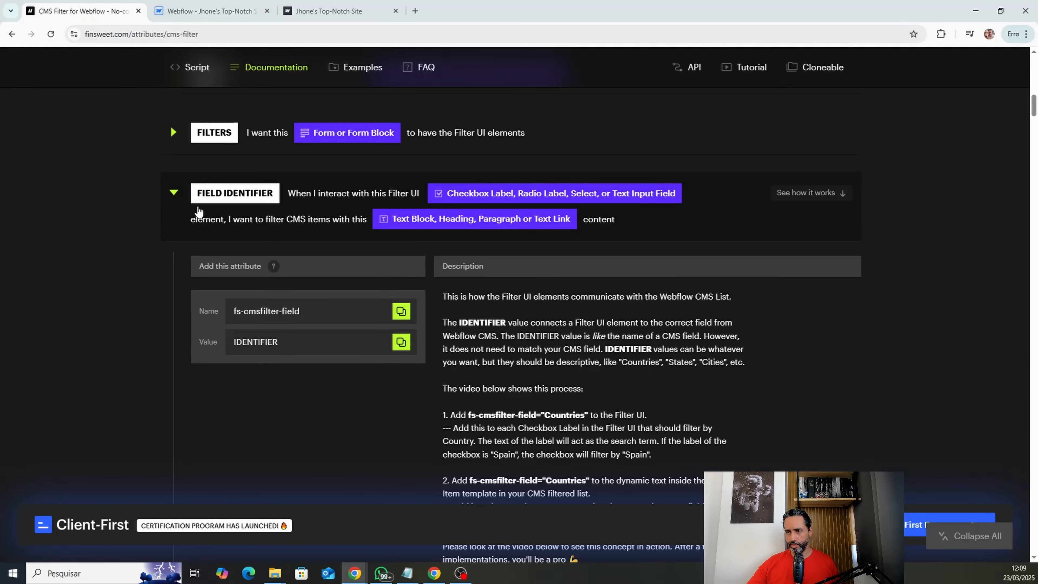
{"action": "scroll", "coordinate": [229, 201], "scroll_direction": "down", "scroll_amount": 1}
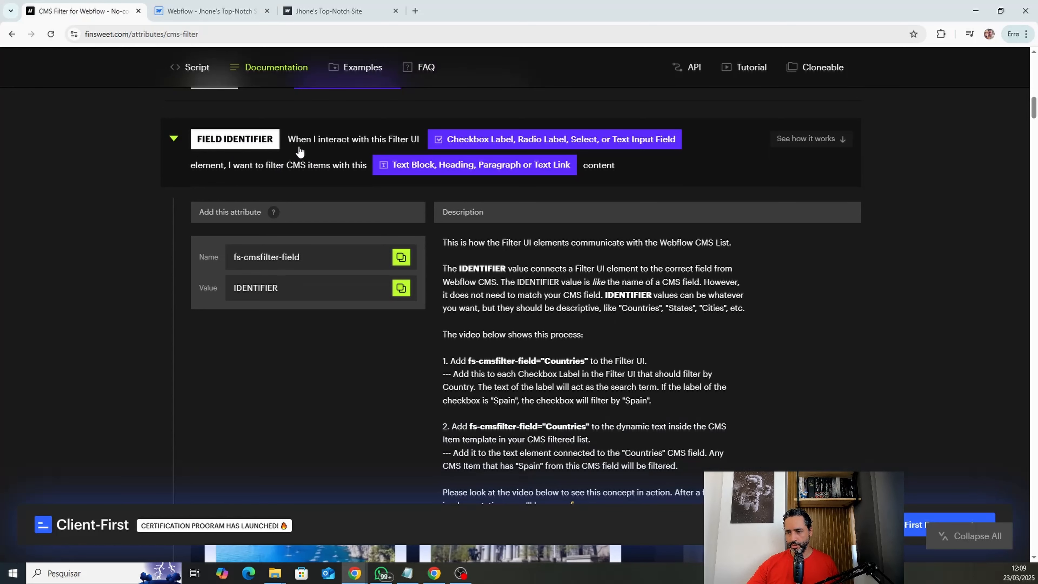
{"action": "scroll", "coordinate": [351, 195], "scroll_direction": "down", "scroll_amount": 1}
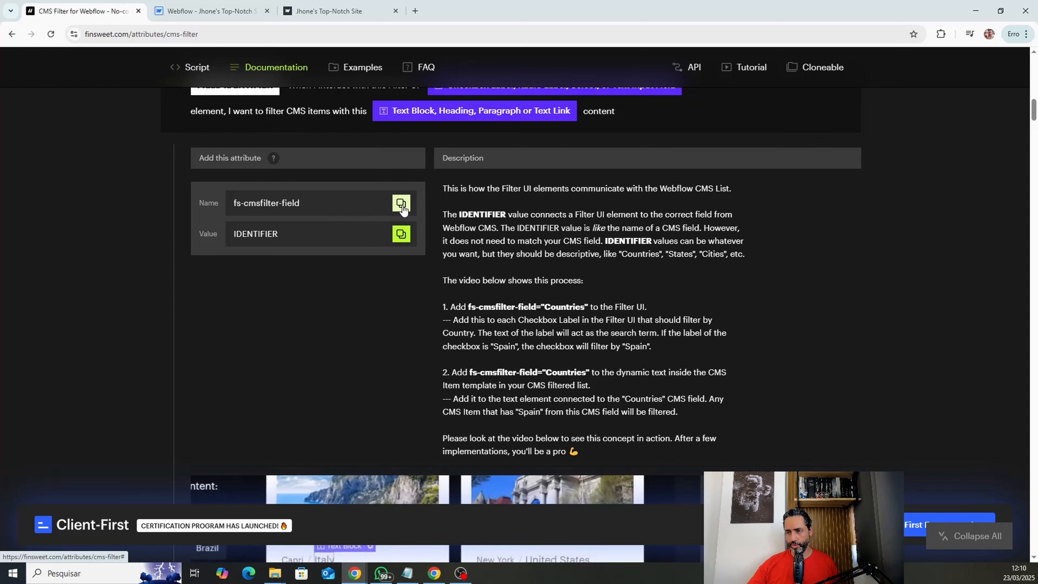
{"action": "left_click", "coordinate": [402, 236]}
Step: Back in Webflow, add the custom attribute fs-cmsfilter-field with value livre to the text field under Busca livre
{"action": "left_click", "coordinate": [192, 12]}
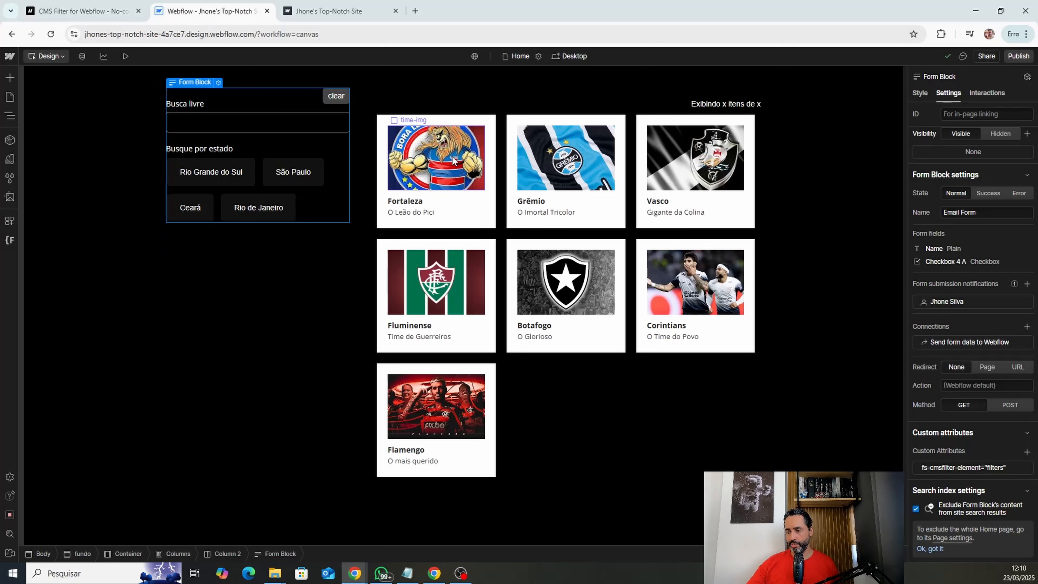
{"action": "left_click", "coordinate": [223, 122]}
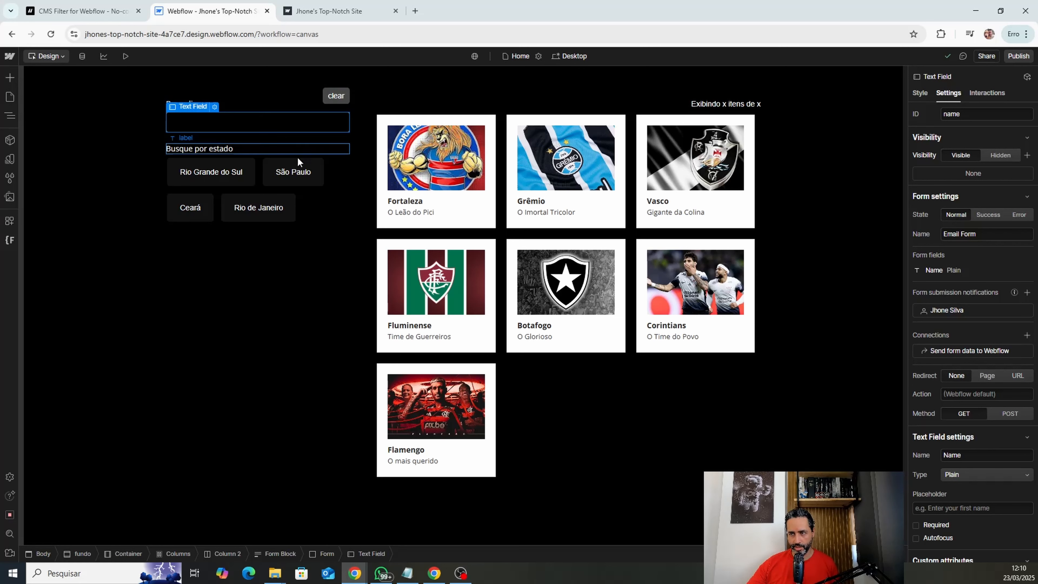
{"action": "left_click", "coordinate": [407, 203]}
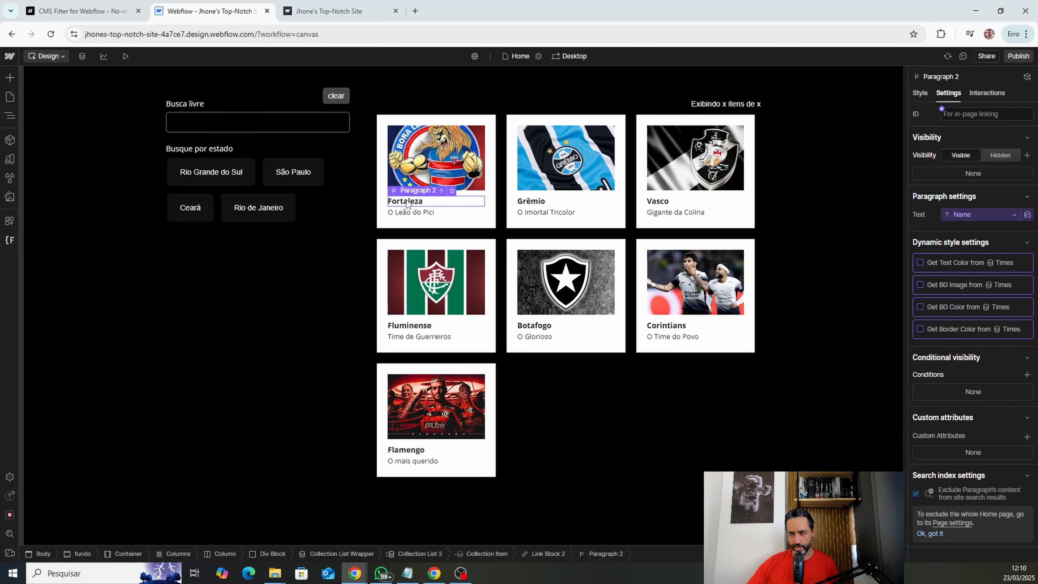
{"action": "left_click", "coordinate": [280, 129]}
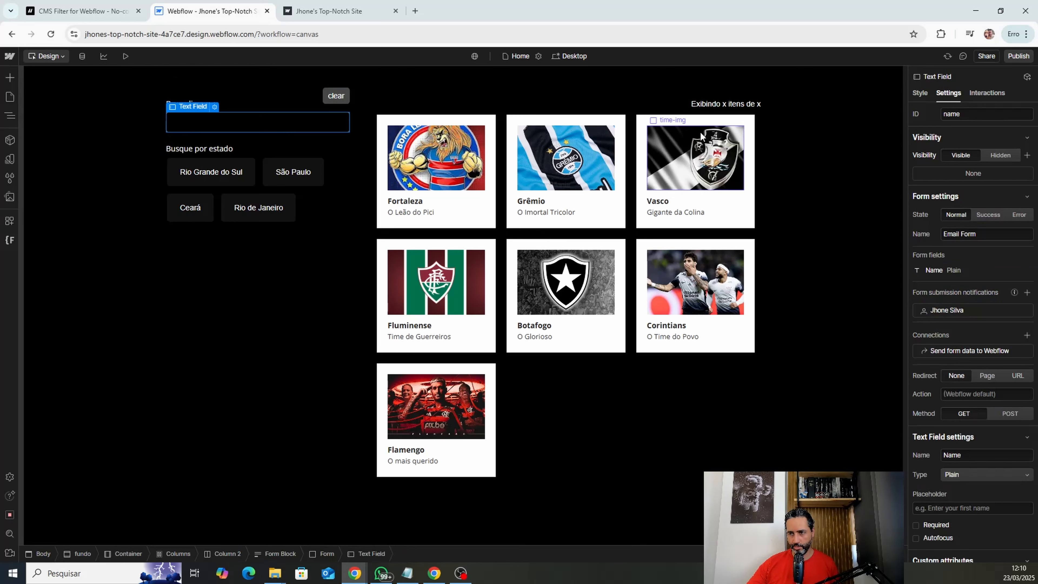
{"action": "scroll", "coordinate": [955, 294], "scroll_direction": "down", "scroll_amount": 5}
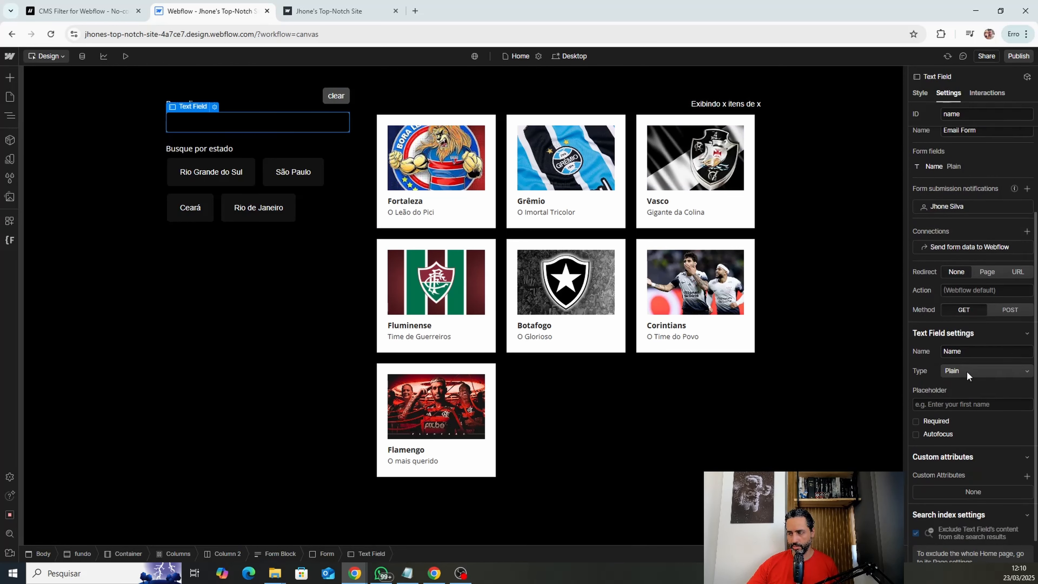
{"action": "left_click", "coordinate": [1027, 453]}
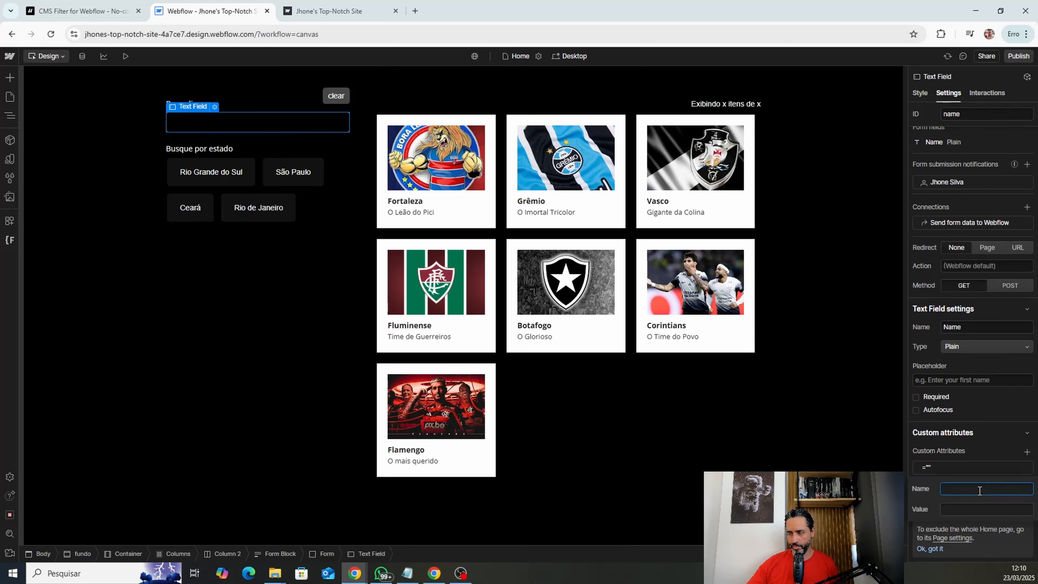
{"action": "key", "text": "super+v"}
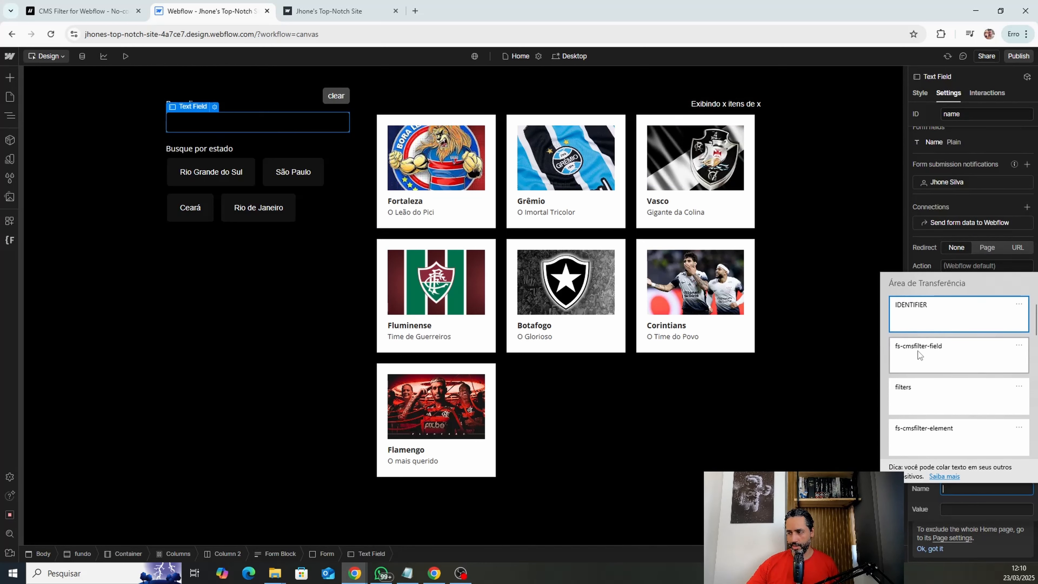
{"action": "left_click", "coordinate": [933, 349]}
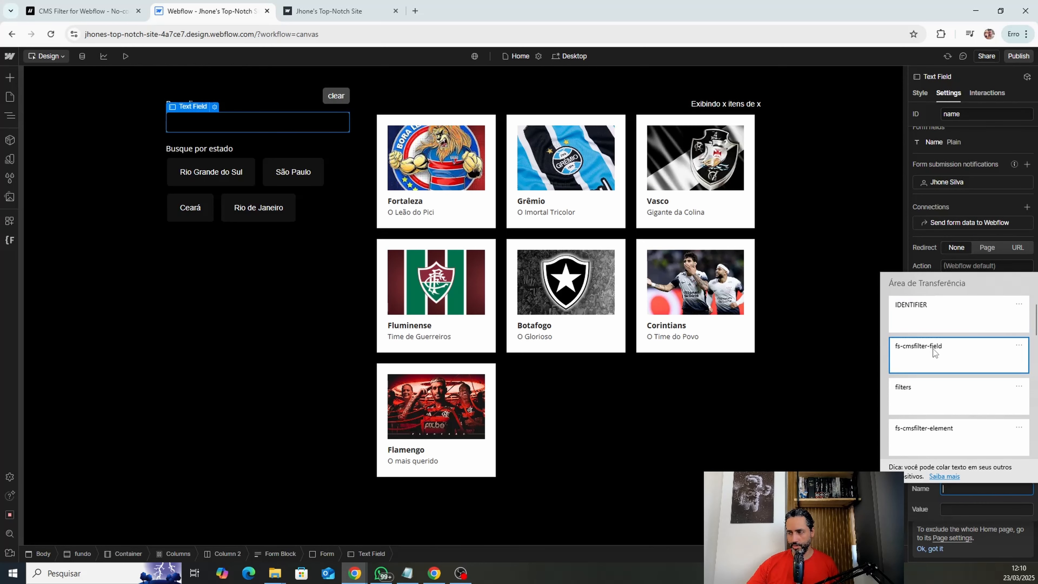
{"action": "left_click", "coordinate": [956, 509]}
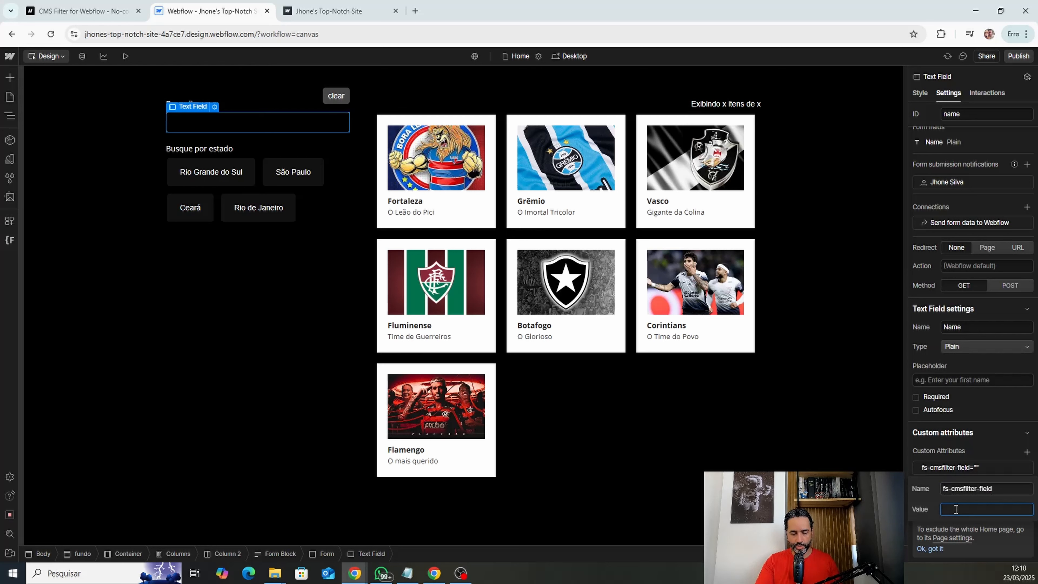
{"action": "type", "text": "livre"}
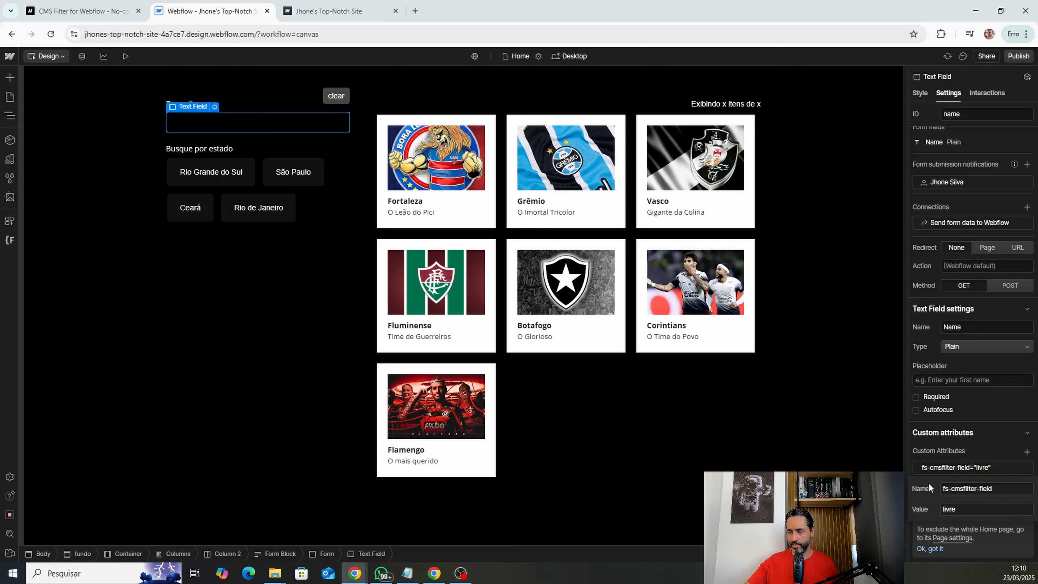
{"action": "left_click", "coordinate": [942, 476]}
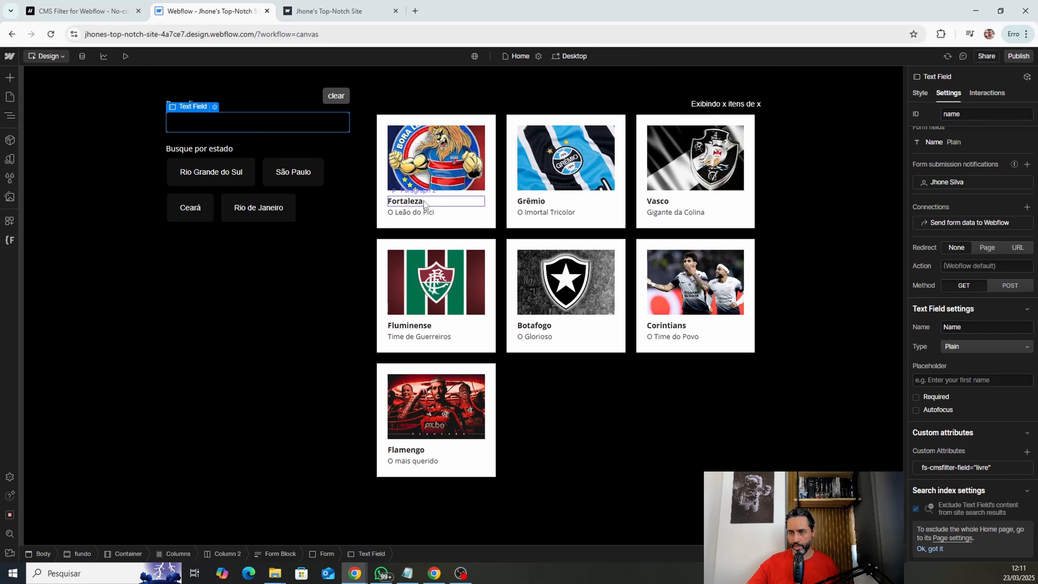
Step: Add the custom attribute fs-cmsfilter-field with value livre to the team name paragraph in the collection cards
{"action": "left_click", "coordinate": [439, 199]}
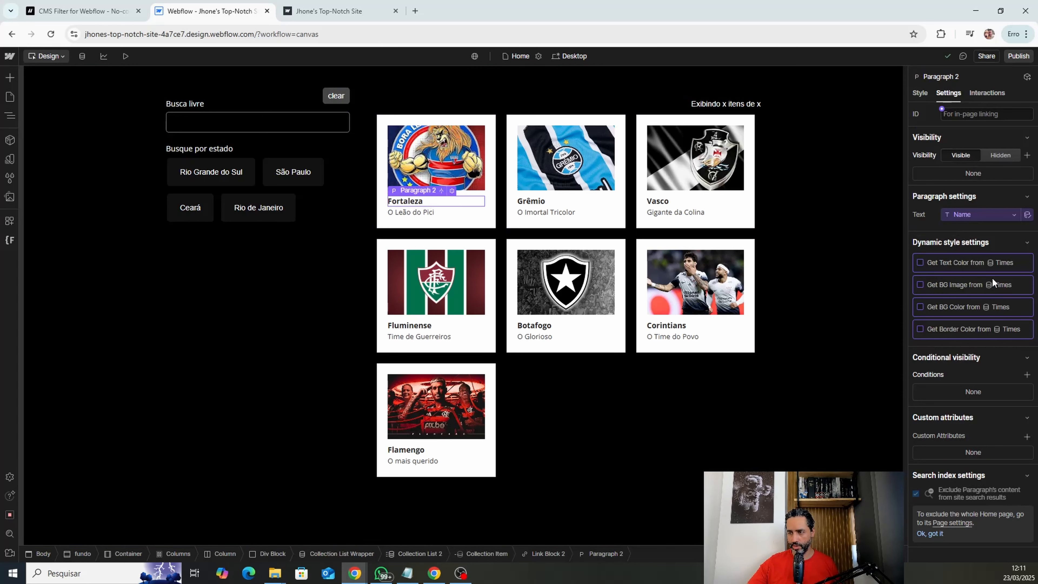
{"action": "left_click", "coordinate": [1027, 436]}
{"action": "key", "text": "super+v"}
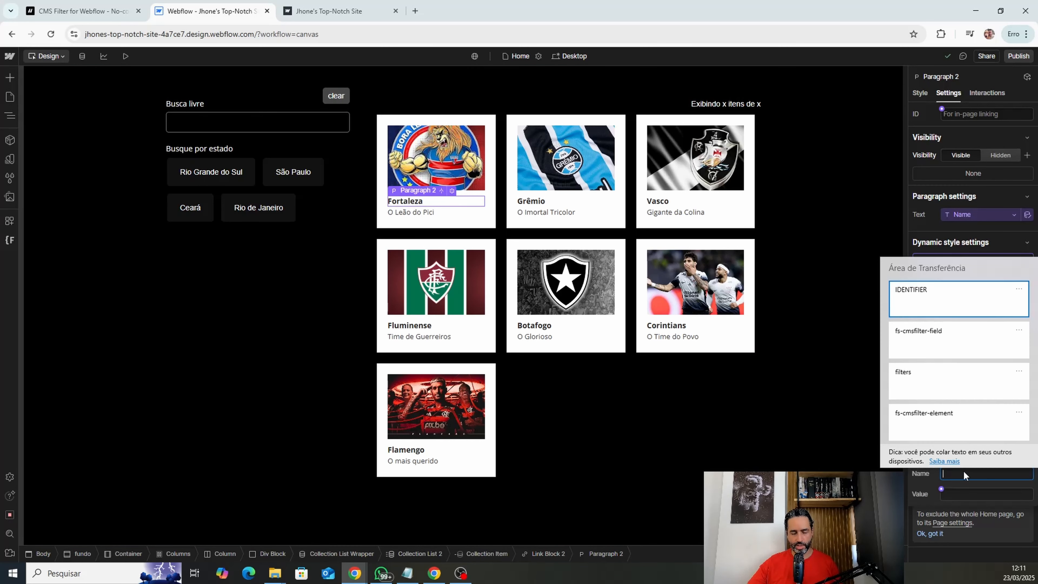
{"action": "left_click", "coordinate": [936, 311]}
{"action": "left_click", "coordinate": [967, 490]}
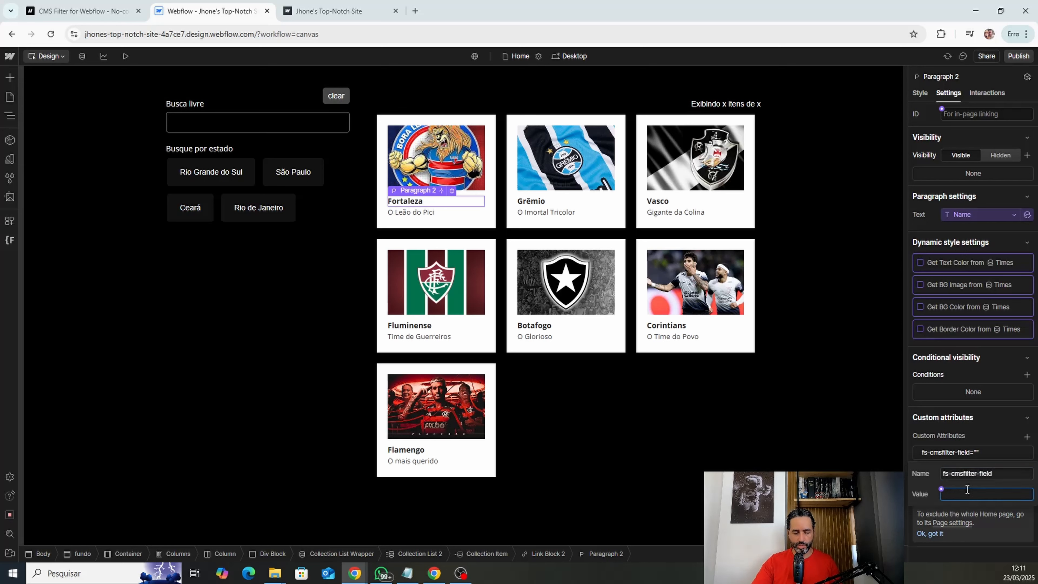
{"action": "type", "text": "livre"}
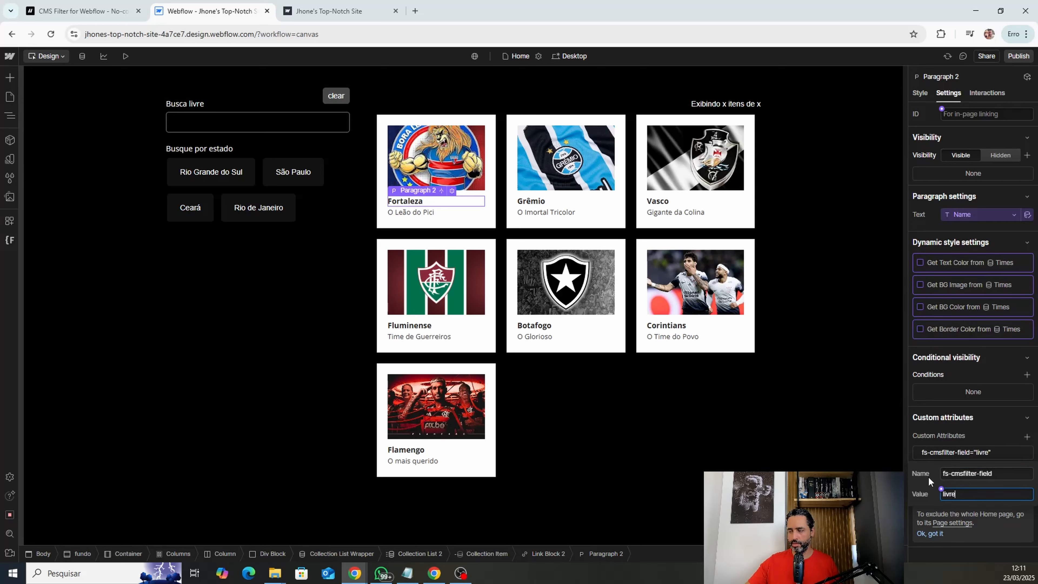
{"action": "left_click", "coordinate": [943, 444]}
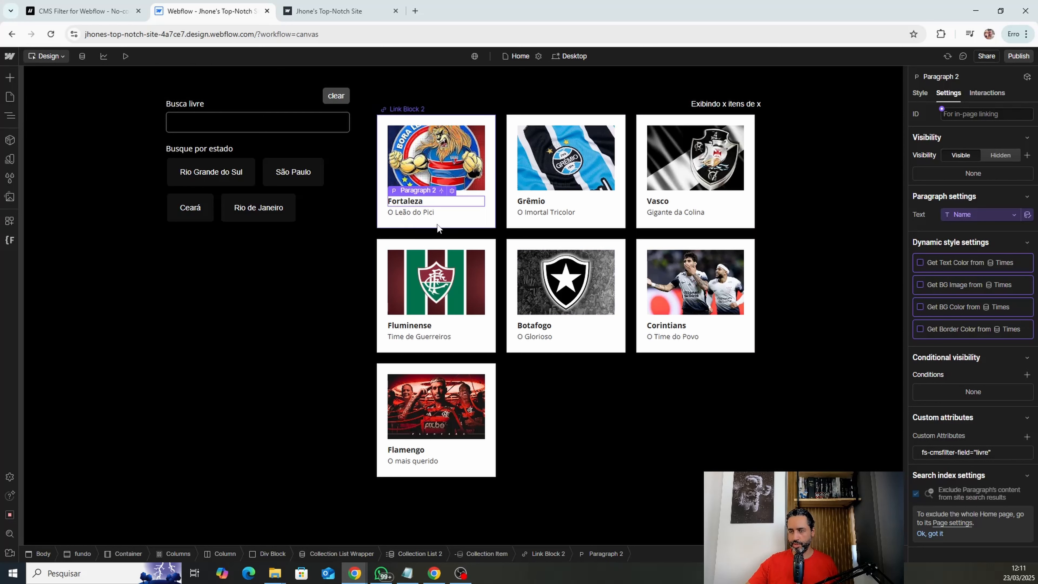
Step: Add the custom attribute fs-cmsfilter-field with value livre to the subtitle paragraph below the team name in the cards
{"action": "left_click", "coordinate": [431, 216]}
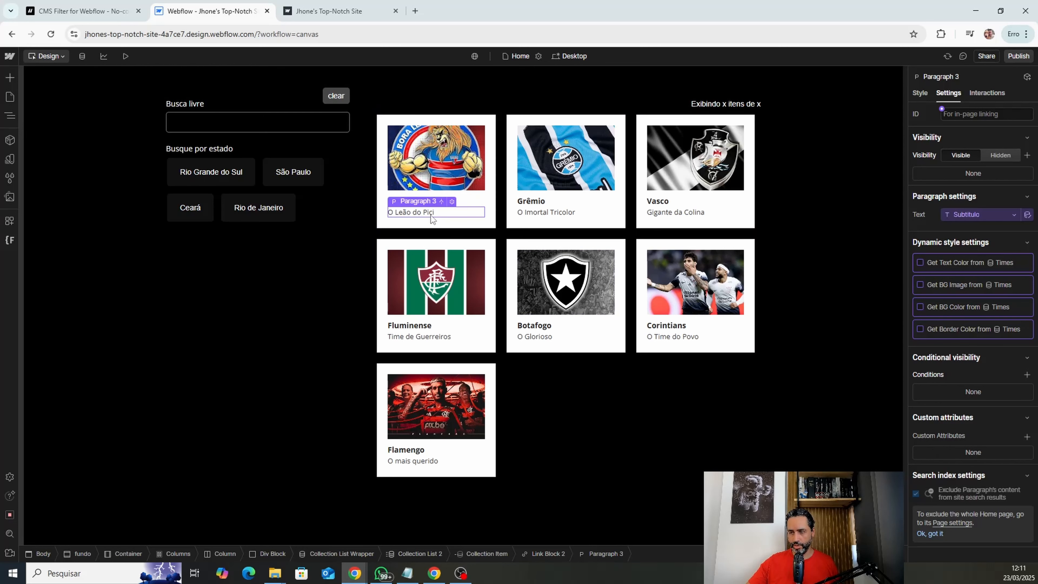
{"action": "left_click", "coordinate": [1026, 436]}
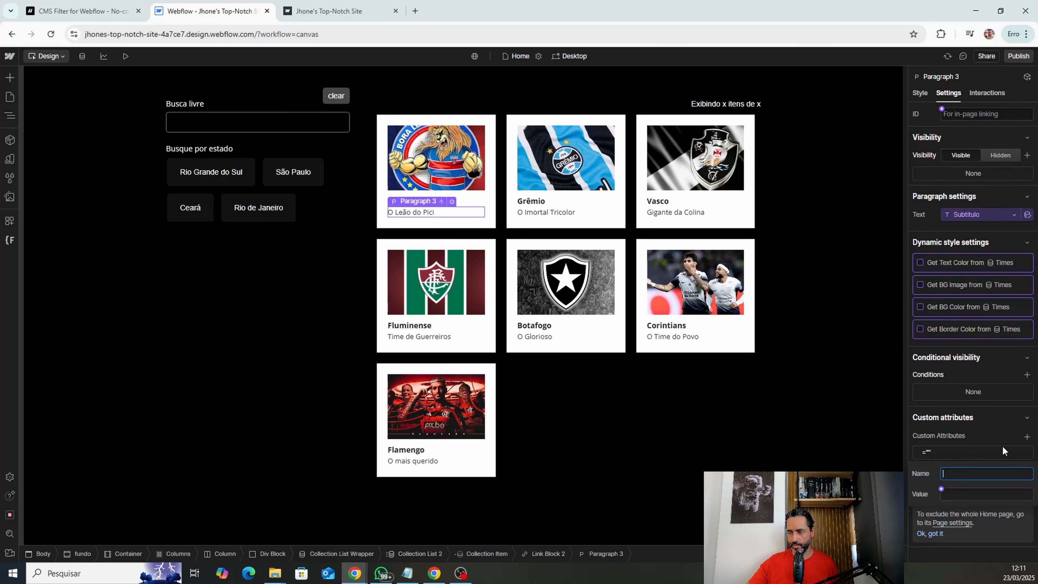
{"action": "left_click", "coordinate": [965, 473]}
{"action": "left_click", "coordinate": [943, 337]}
{"action": "left_click", "coordinate": [962, 496]}
{"action": "type", "text": "l"}
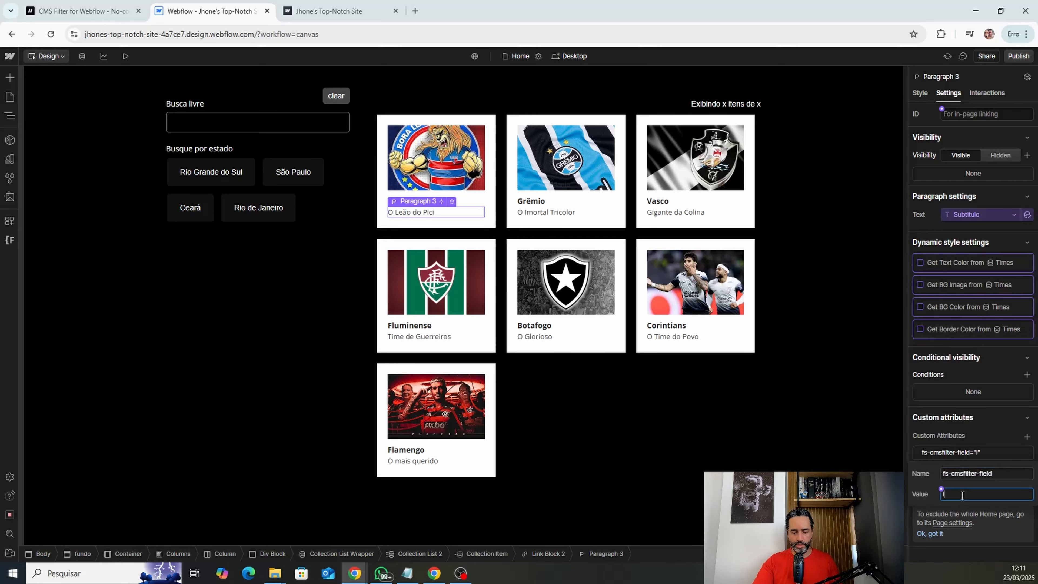
{"action": "type", "text": "ivre"}
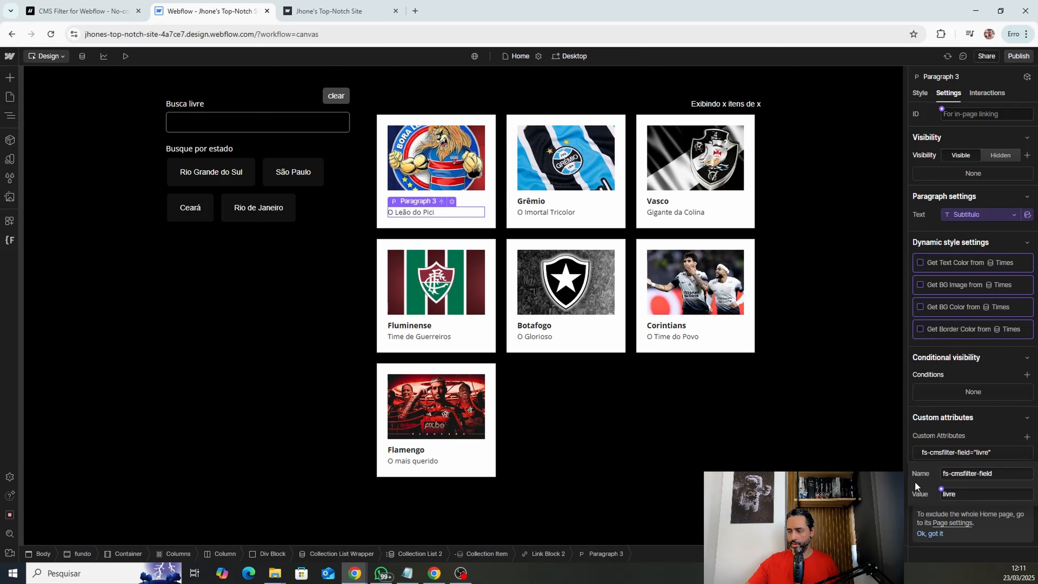
Step: Publish the site to its staging domain and reload the published page
{"action": "left_click", "coordinate": [936, 456]}
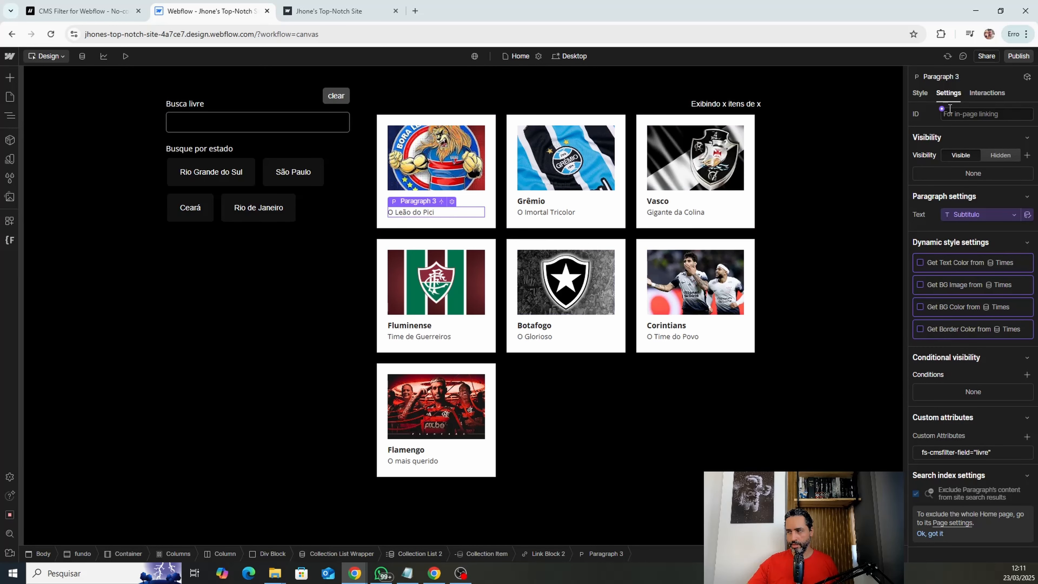
{"action": "left_click", "coordinate": [1019, 56]}
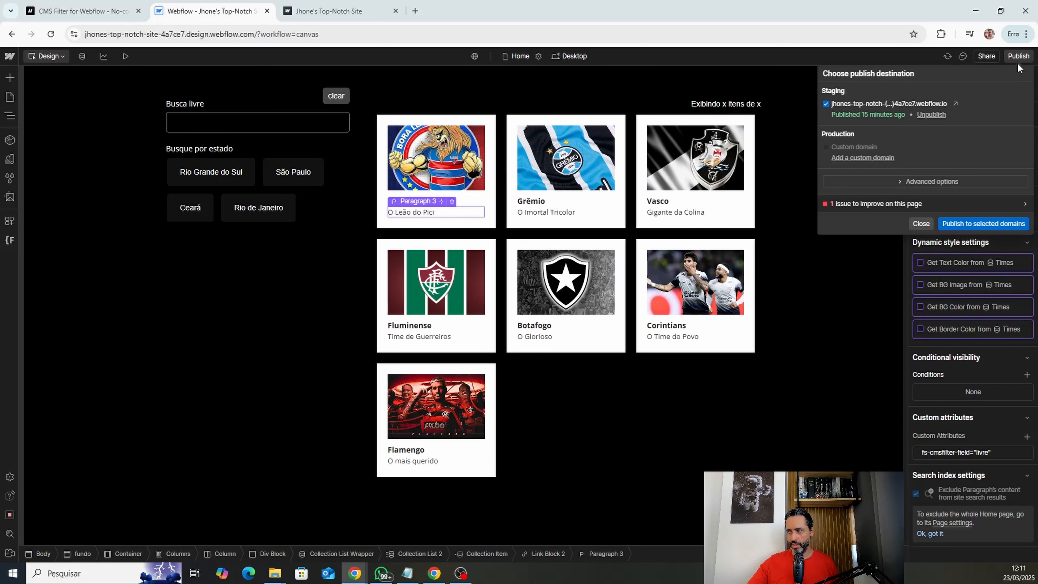
{"action": "left_click", "coordinate": [963, 223]}
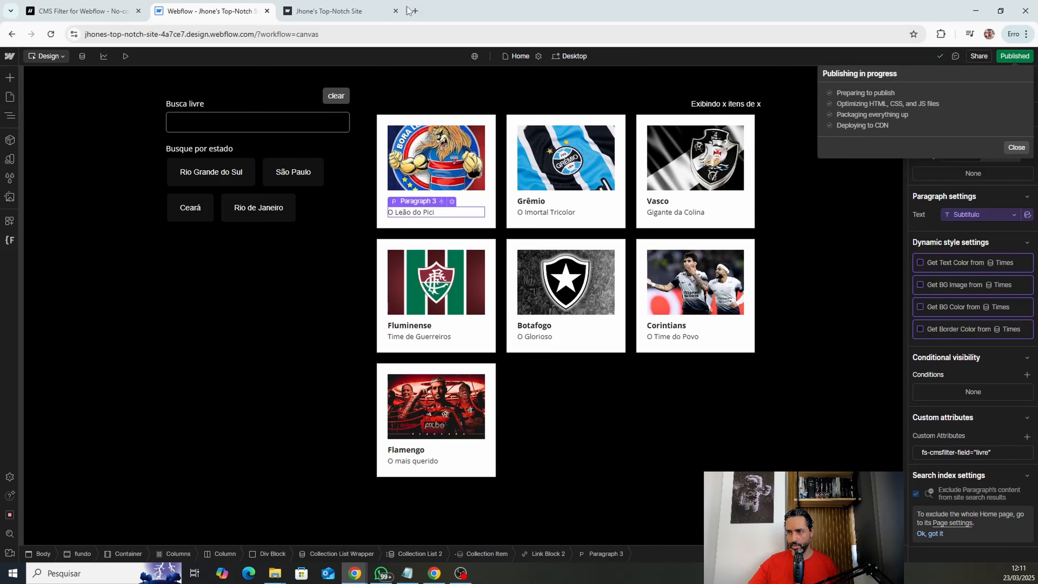
{"action": "left_click", "coordinate": [322, 11]}
{"action": "left_click", "coordinate": [51, 34]}
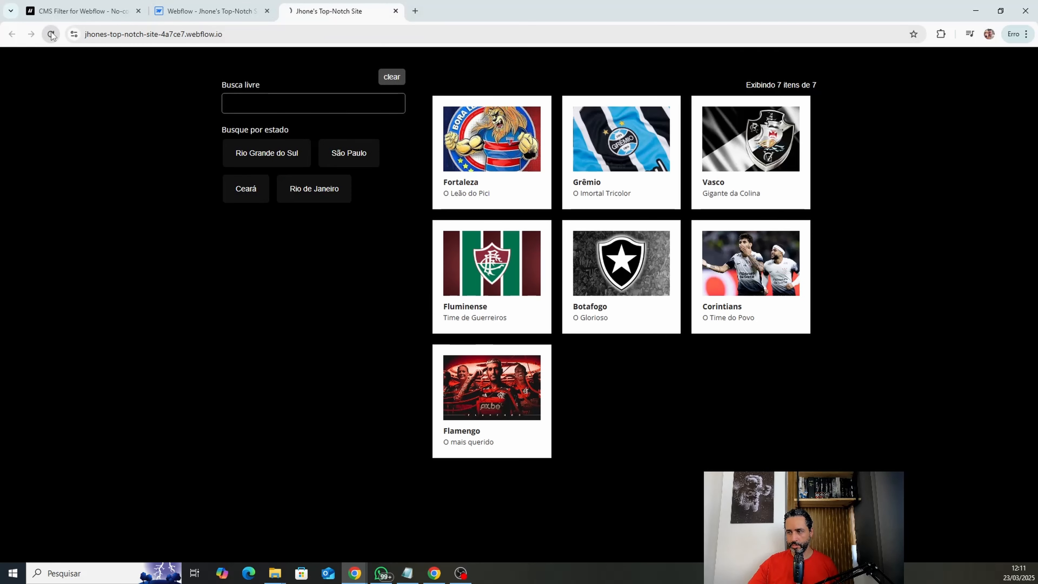
Step: Test the Busca livre field on the published page by searching for leão, and empty the field
{"action": "left_click", "coordinate": [285, 110]}
{"action": "type", "text": "le"}
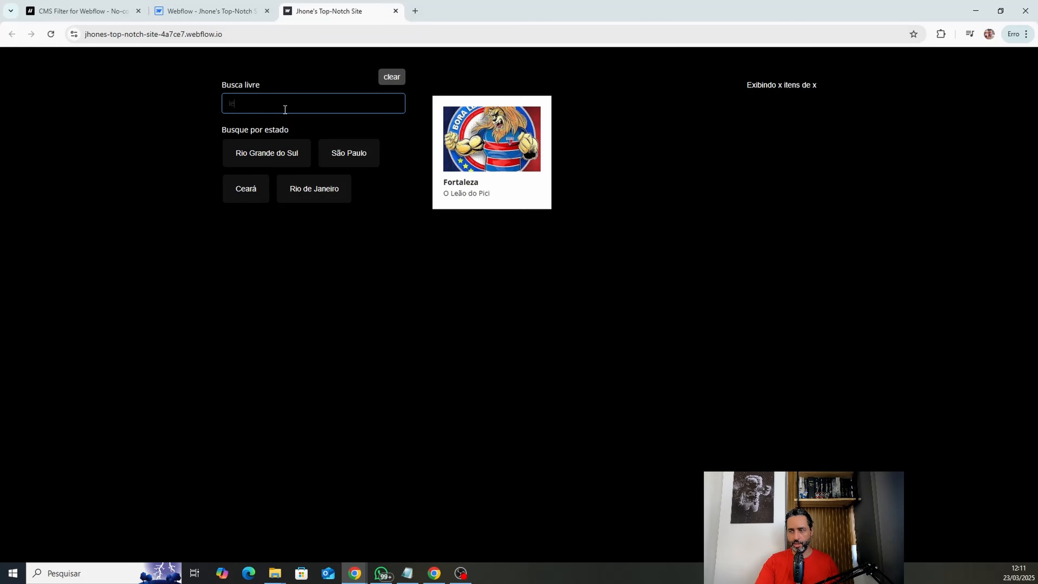
{"action": "type", "text": "ad"}
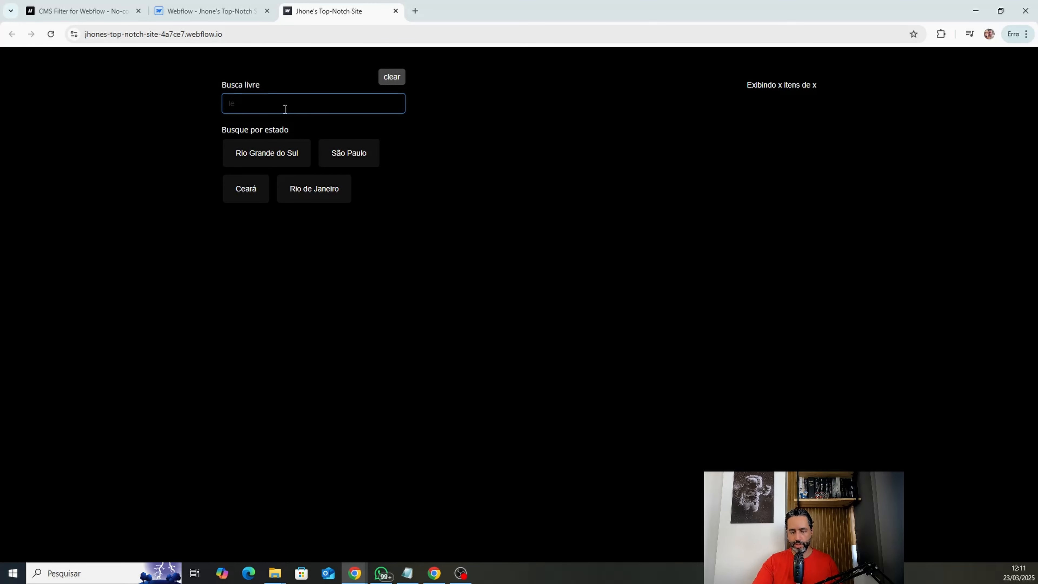
{"action": "type", "text": "ão"}
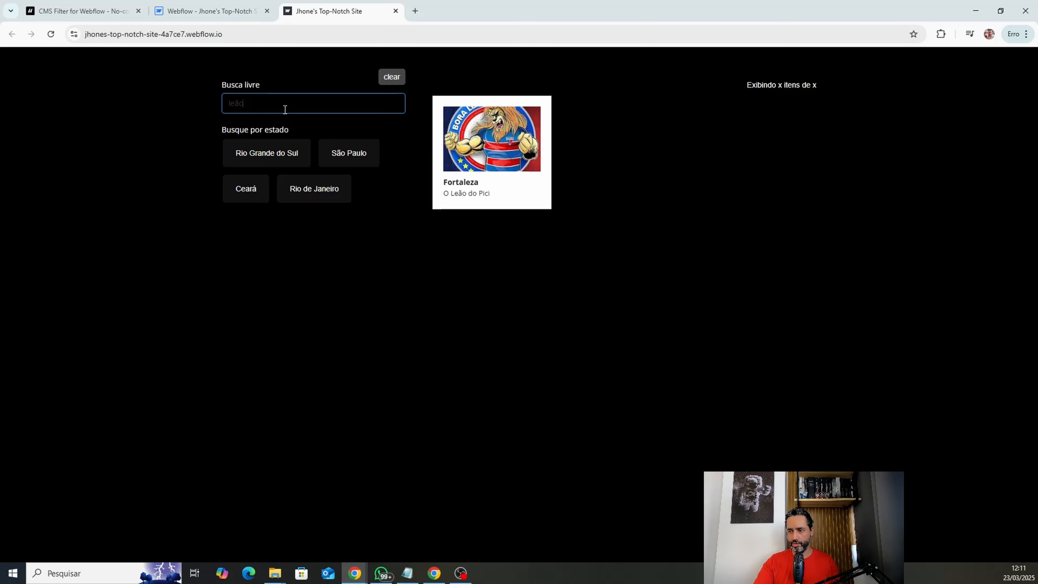
{"action": "key", "text": "BackSpace"}
{"action": "key", "text": "BackSpace"}
{"action": "key", "text": "BackSpace"}
{"action": "key", "text": "BackSpace"}
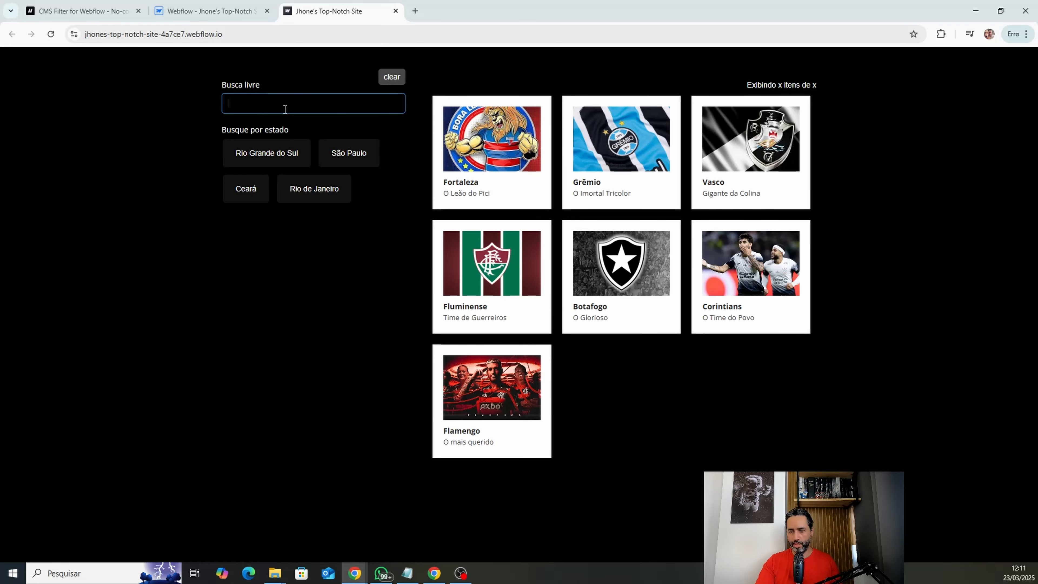
Step: Test the Busca livre field with the partial term imor, and clear the search
{"action": "type", "text": "imor"}
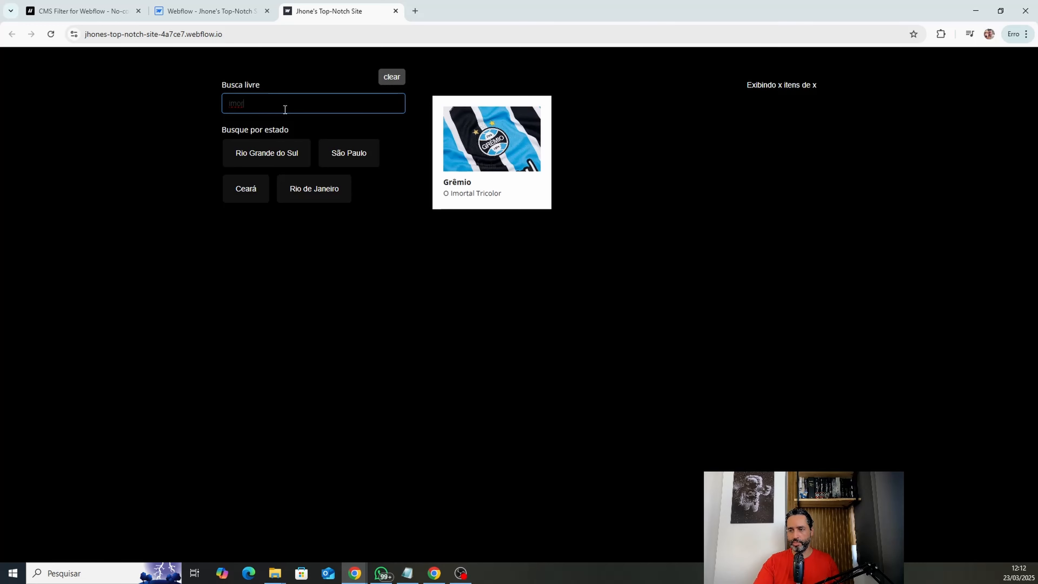
{"action": "key", "text": "BackSpace"}
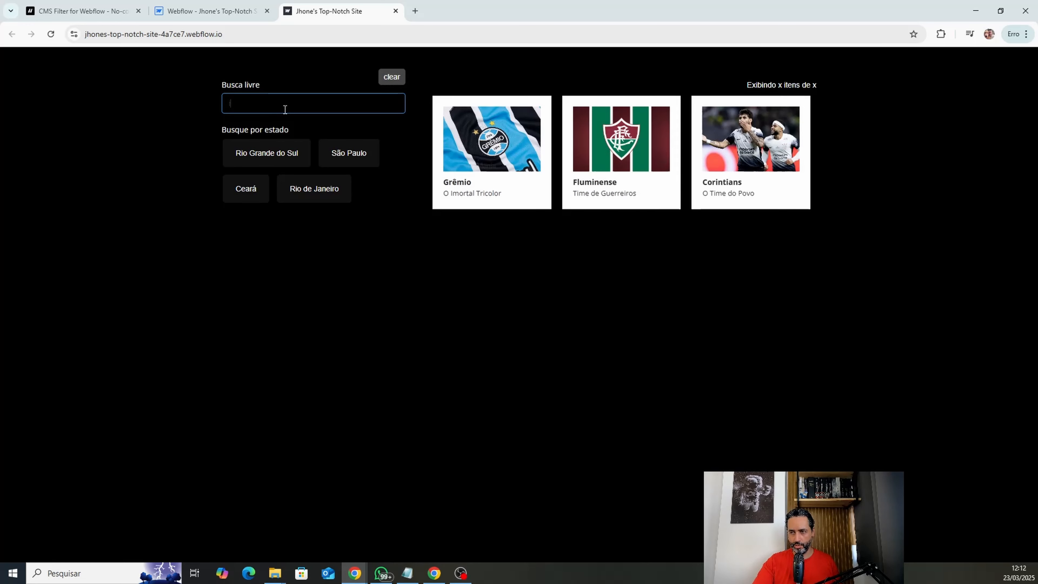
{"action": "left_click", "coordinate": [253, 234]}
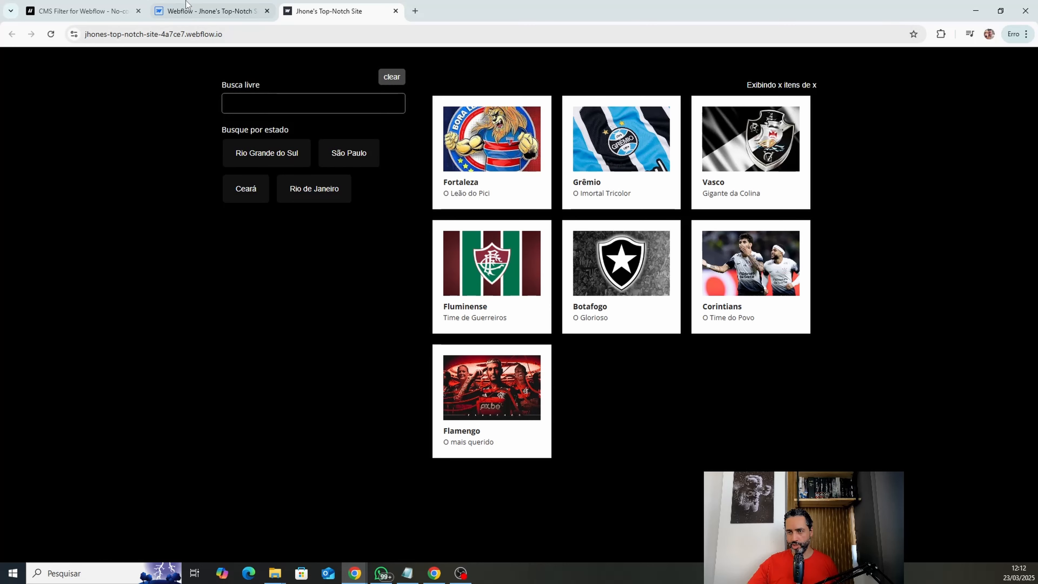
Step: Back in the Webflow Designer, insert a new paragraph below the subtitle in the team cards
{"action": "left_click", "coordinate": [188, 11]}
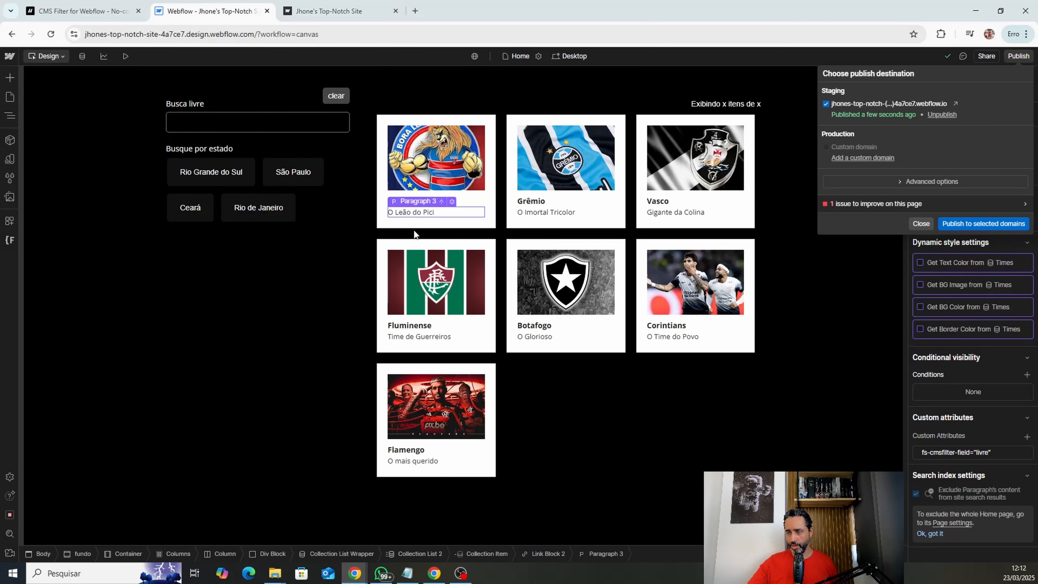
{"action": "key", "text": "Escape"}
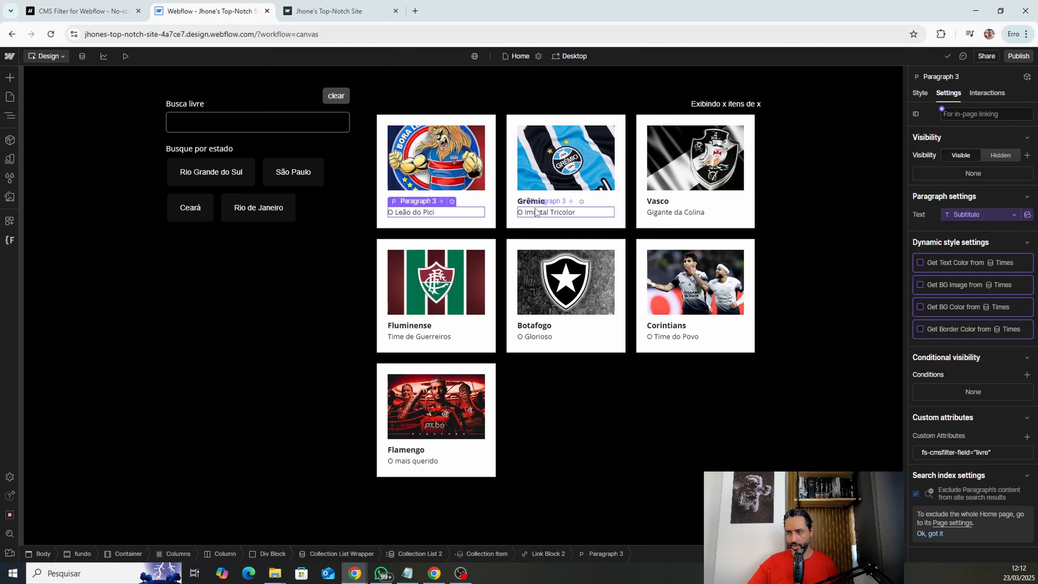
{"action": "left_click", "coordinate": [466, 223]}
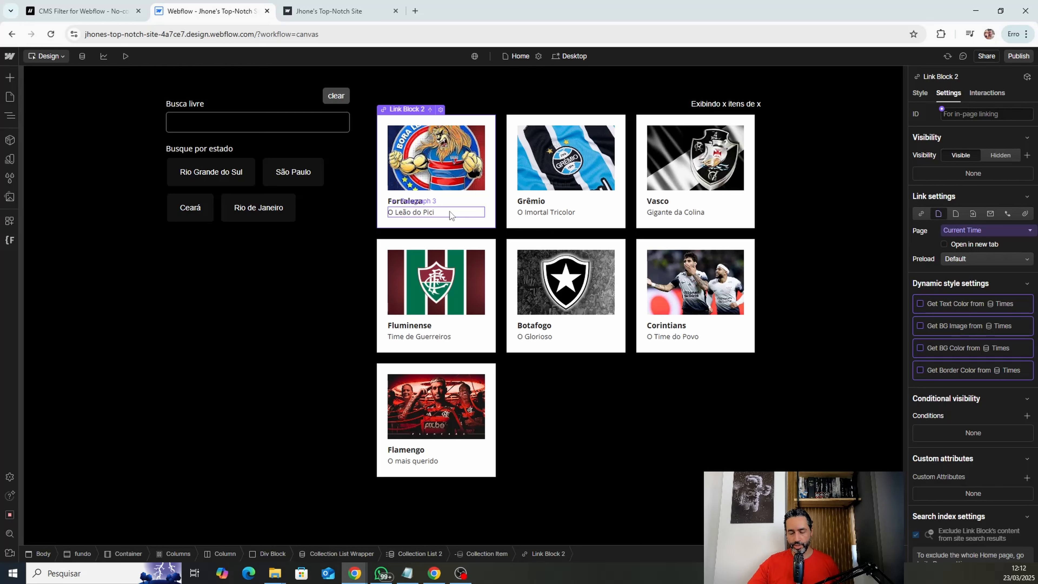
{"action": "left_click", "coordinate": [449, 211]}
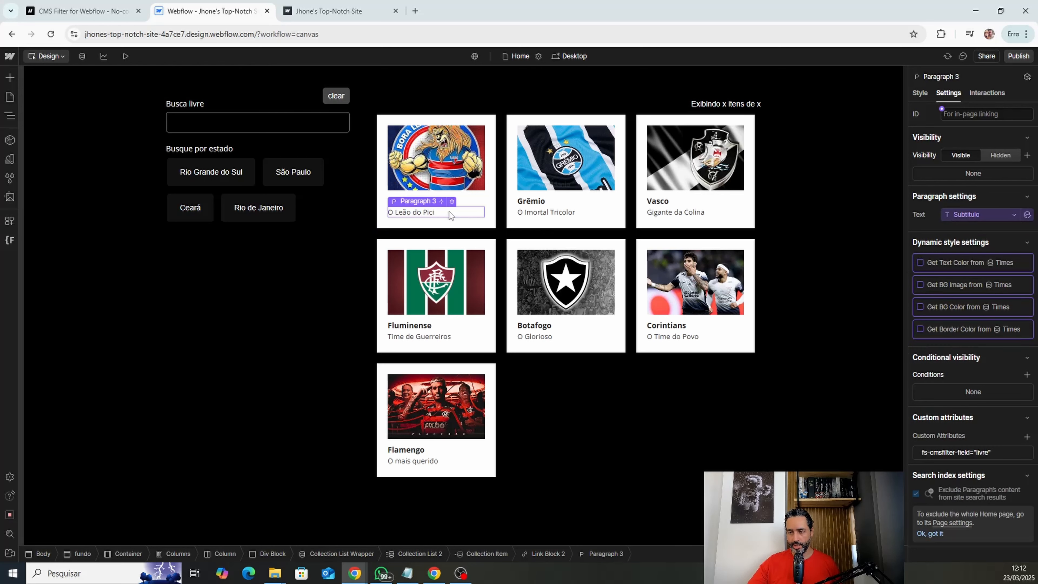
{"action": "left_click", "coordinate": [12, 78]}
{"action": "left_click", "coordinate": [76, 410]}
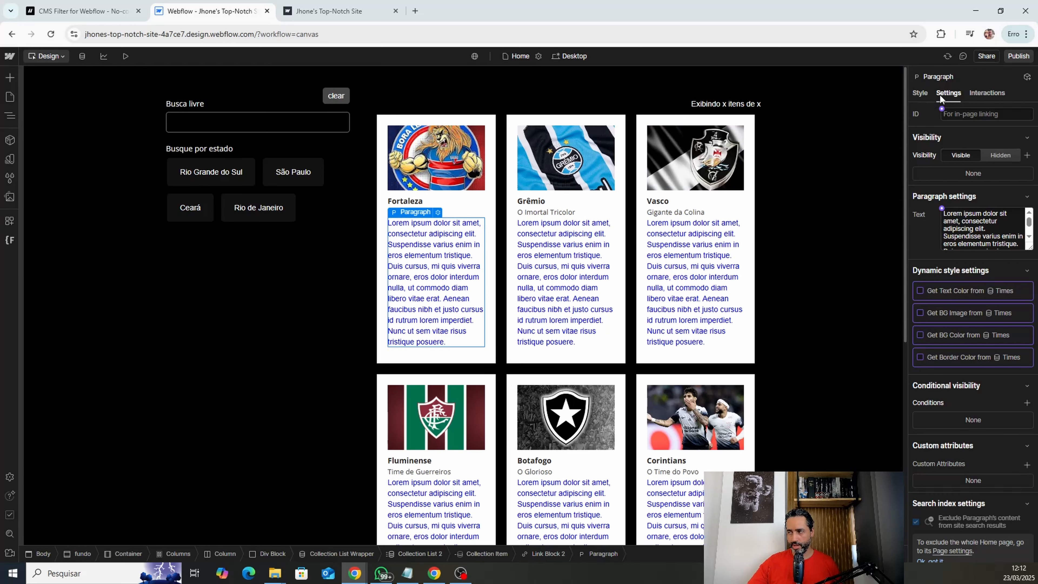
Step: Connect the new paragraph's text to the Name field of the Estado reference in the Times collection
{"action": "scroll", "coordinate": [975, 285], "scroll_direction": "down", "scroll_amount": 1}
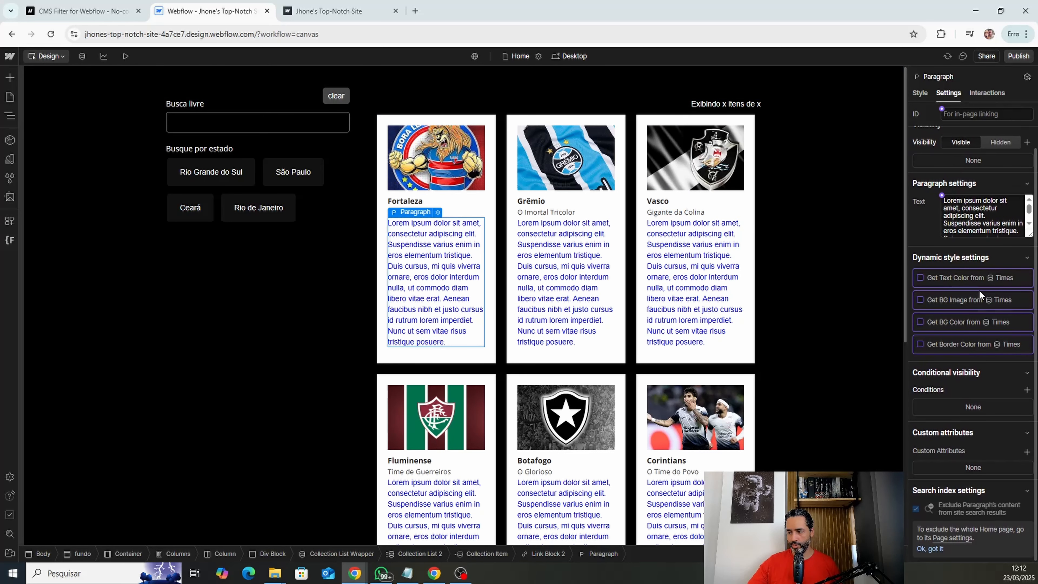
{"action": "left_click", "coordinate": [942, 196]}
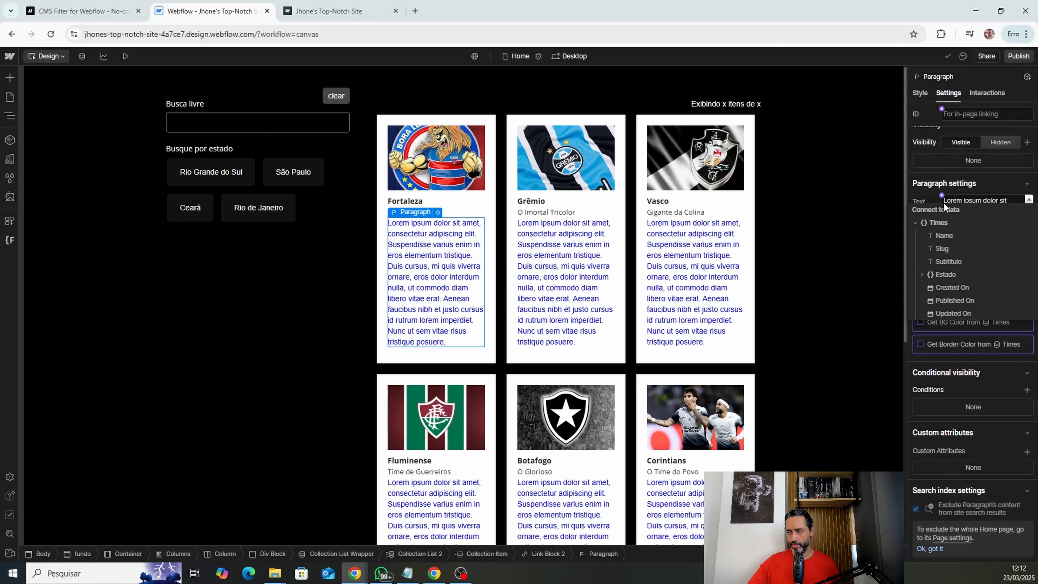
{"action": "left_click", "coordinate": [921, 274]}
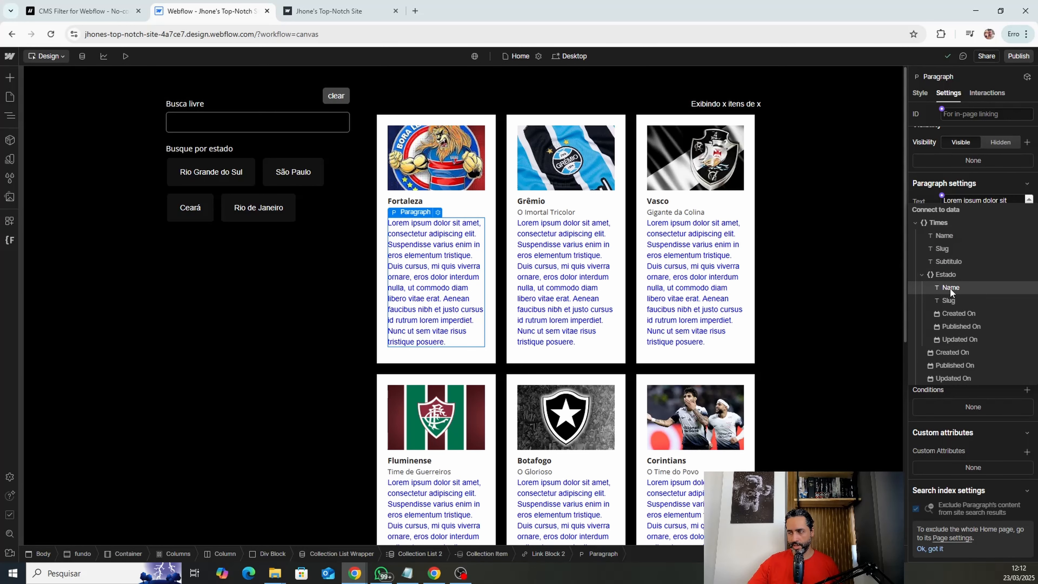
{"action": "left_click", "coordinate": [950, 289]}
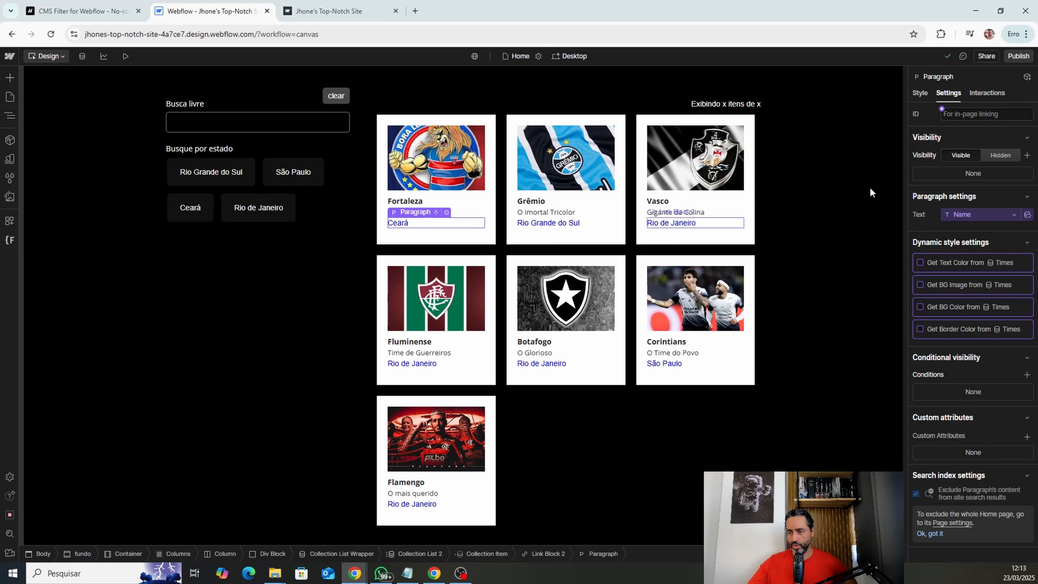
Step: Set the state paragraph's display to None and show the Navigator's element tree
{"action": "left_click", "coordinate": [915, 93]}
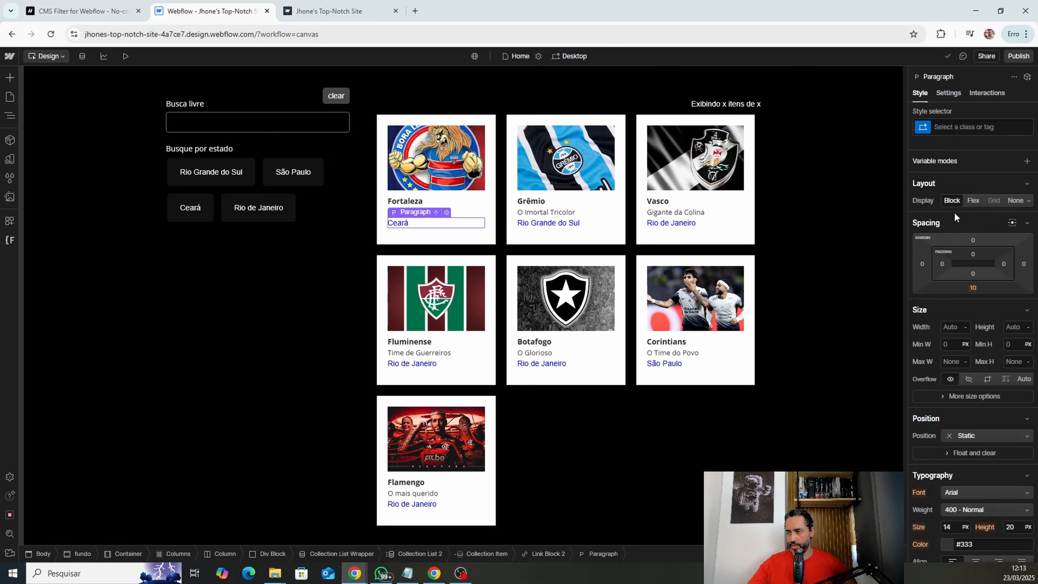
{"action": "left_click", "coordinate": [1016, 201]}
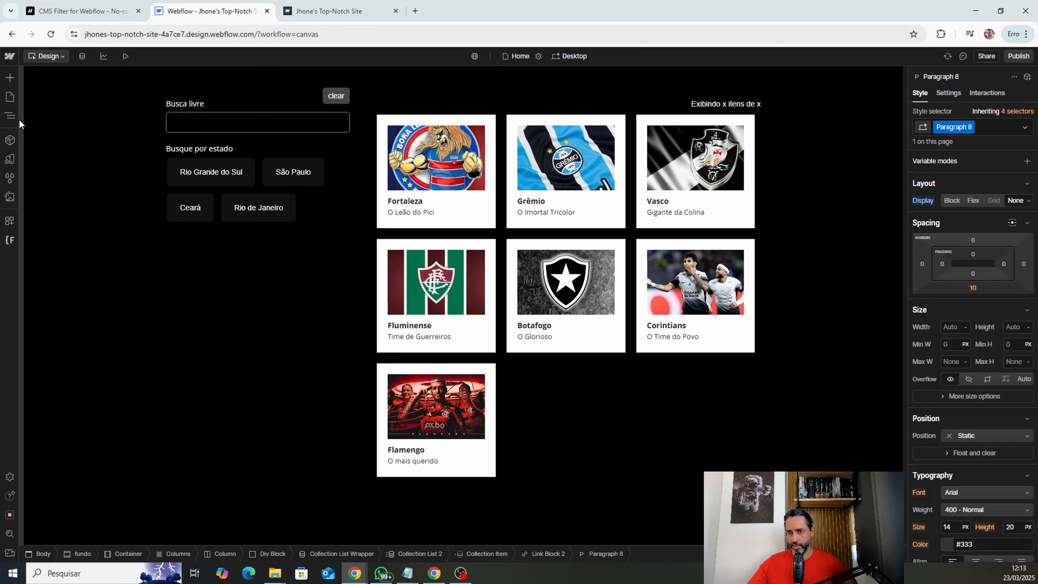
{"action": "left_click", "coordinate": [11, 117]}
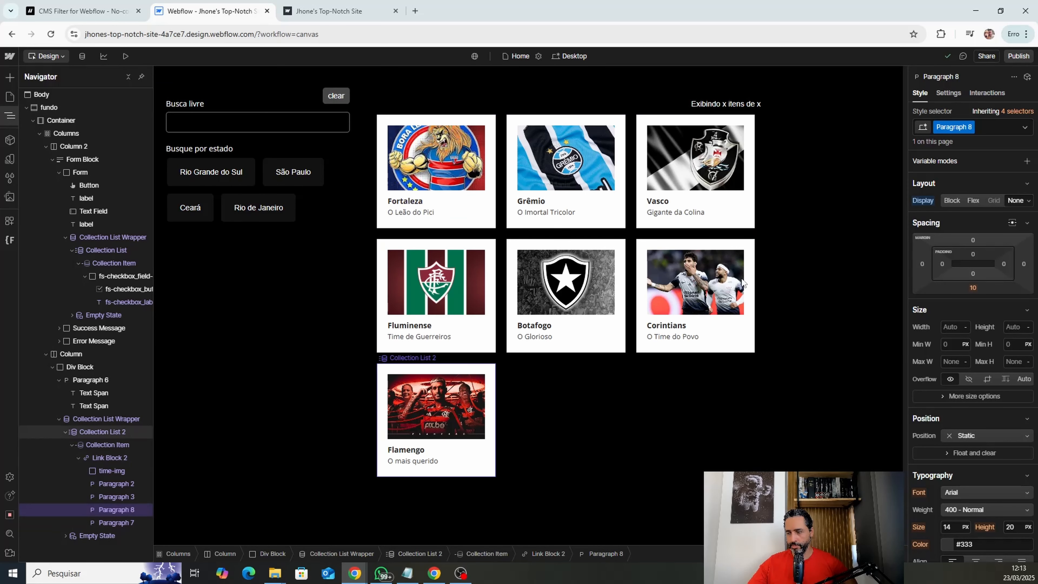
Step: Add the custom attribute fs-cmsfilter-field with value estado to the hidden state paragraph in the cards
{"action": "left_click", "coordinate": [942, 94]}
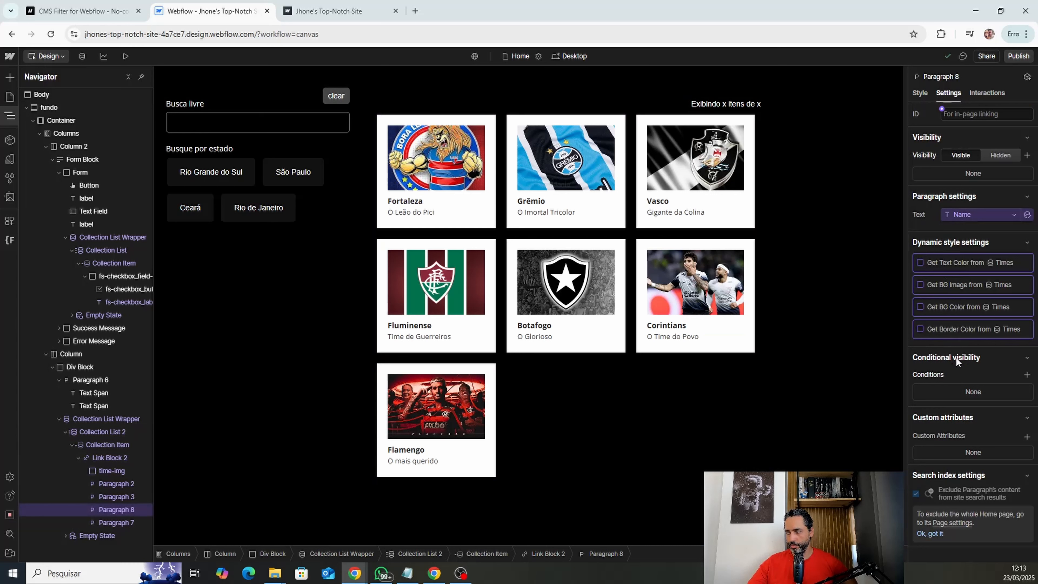
{"action": "left_click", "coordinate": [1027, 437]}
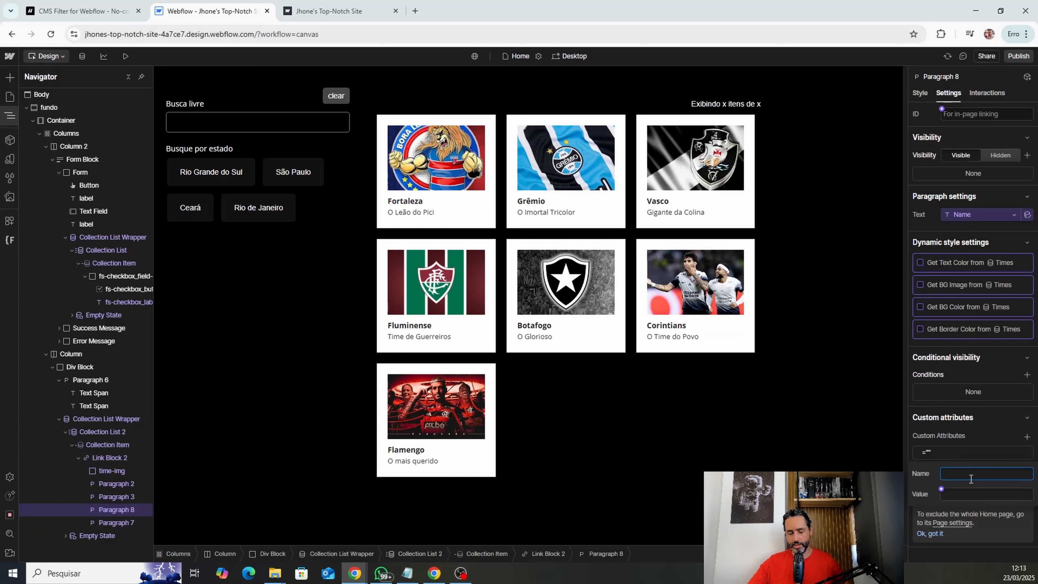
{"action": "key", "text": "super+v"}
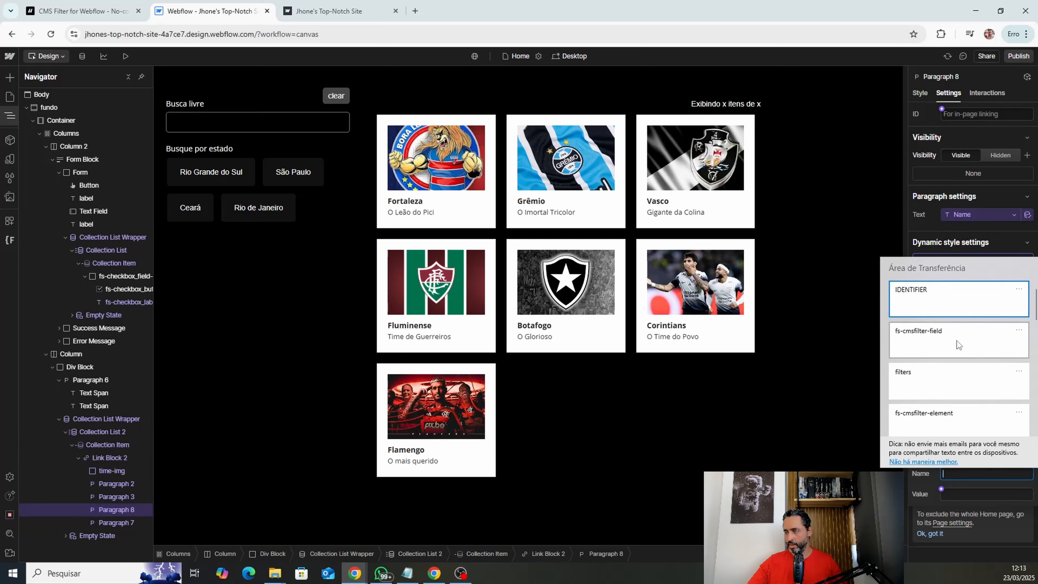
{"action": "left_click", "coordinate": [922, 334]}
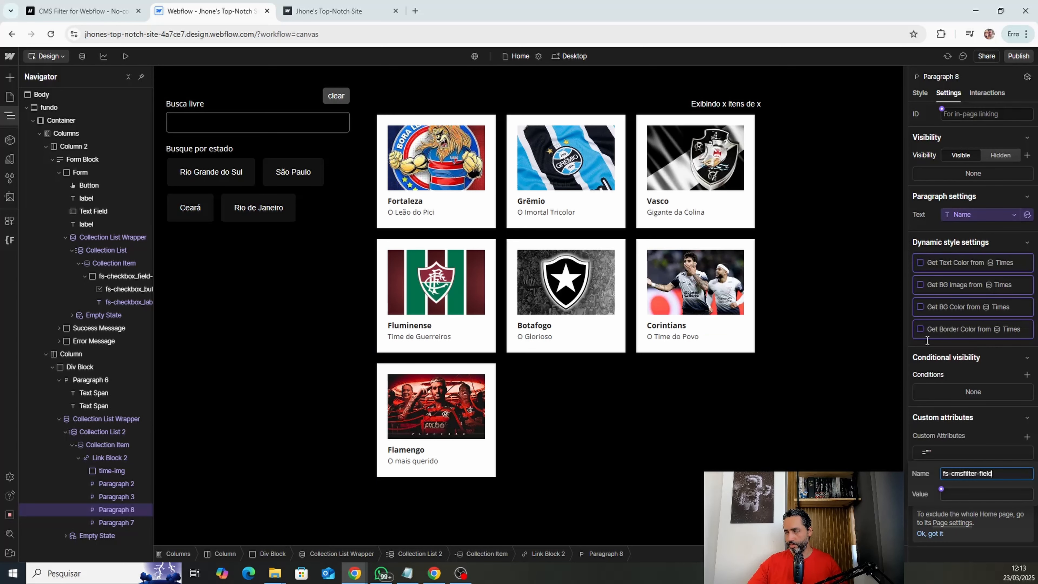
{"action": "left_click", "coordinate": [974, 493]}
{"action": "type", "text": "es"}
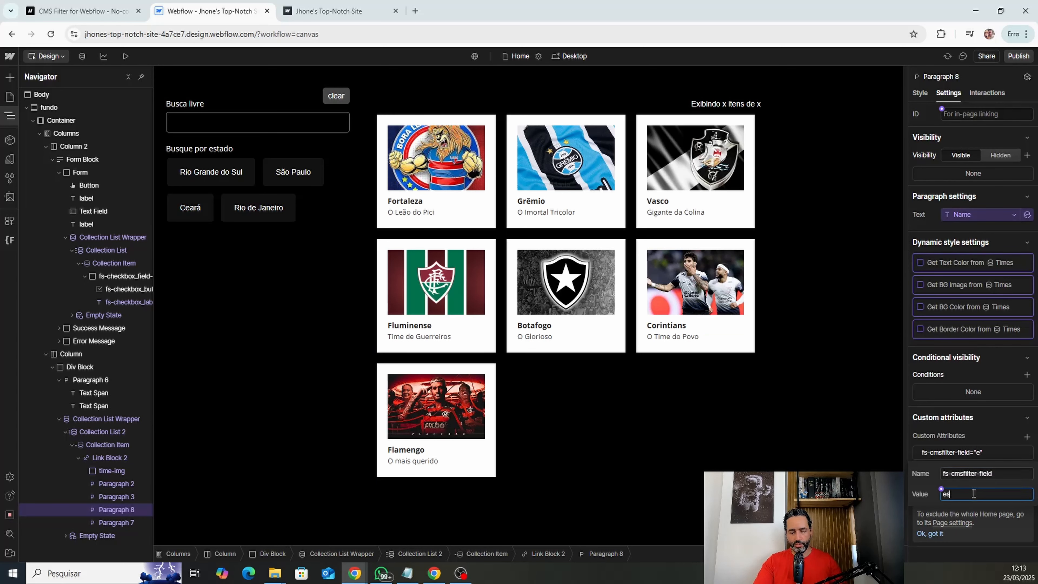
{"action": "type", "text": "tado"}
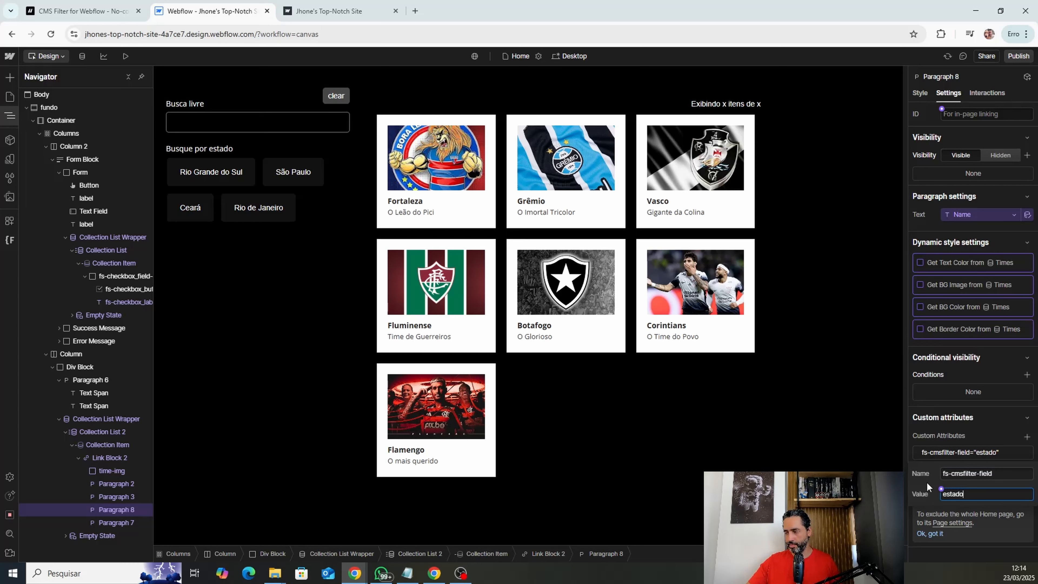
{"action": "left_click", "coordinate": [926, 482]}
{"action": "left_click", "coordinate": [947, 451]}
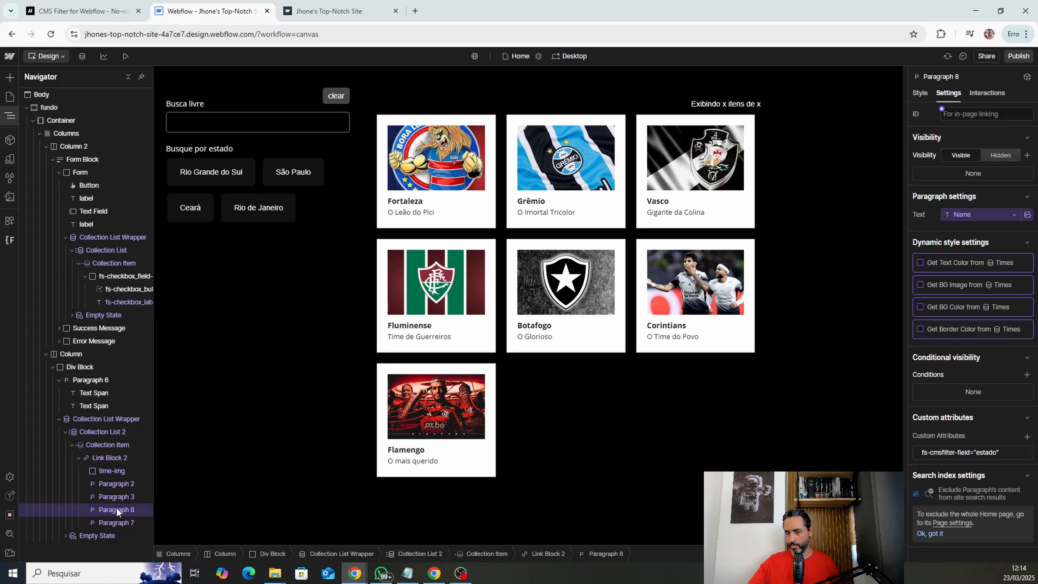
Step: Set the state paragraph's display to Block, review its settings, and return the display to None
{"action": "left_click", "coordinate": [918, 92]}
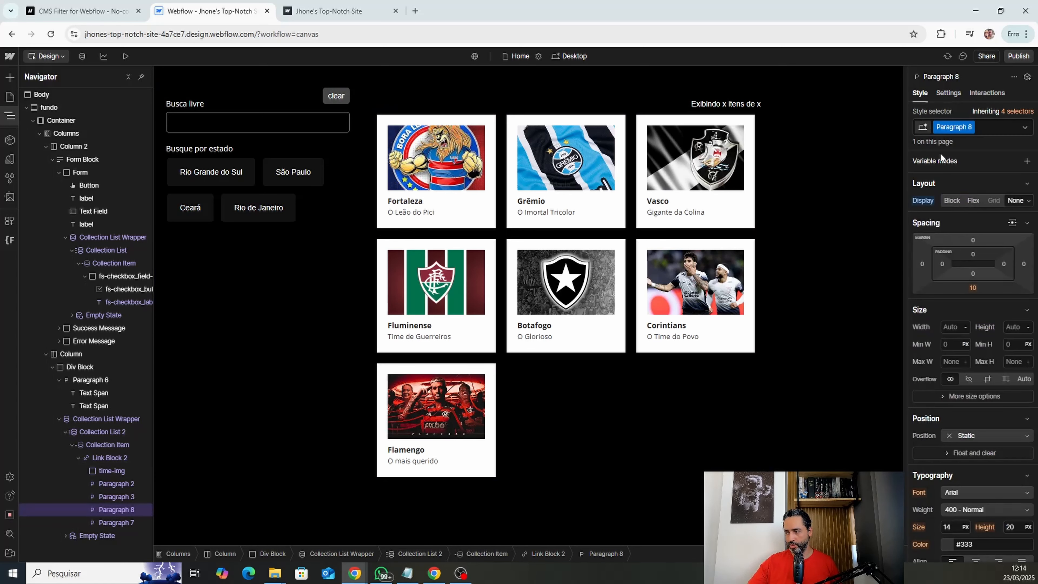
{"action": "left_click", "coordinate": [951, 200]}
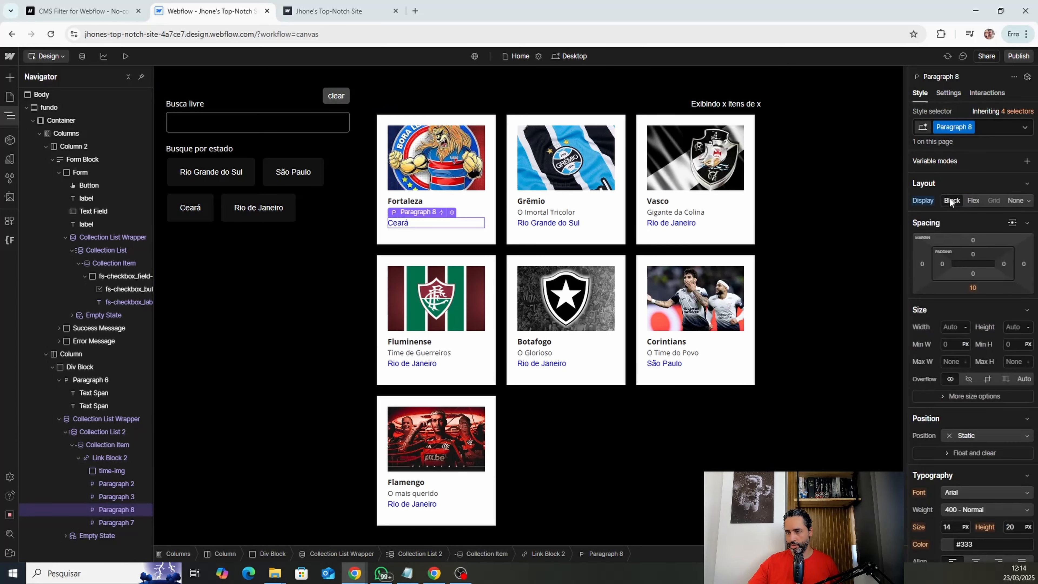
{"action": "left_click", "coordinate": [948, 92]}
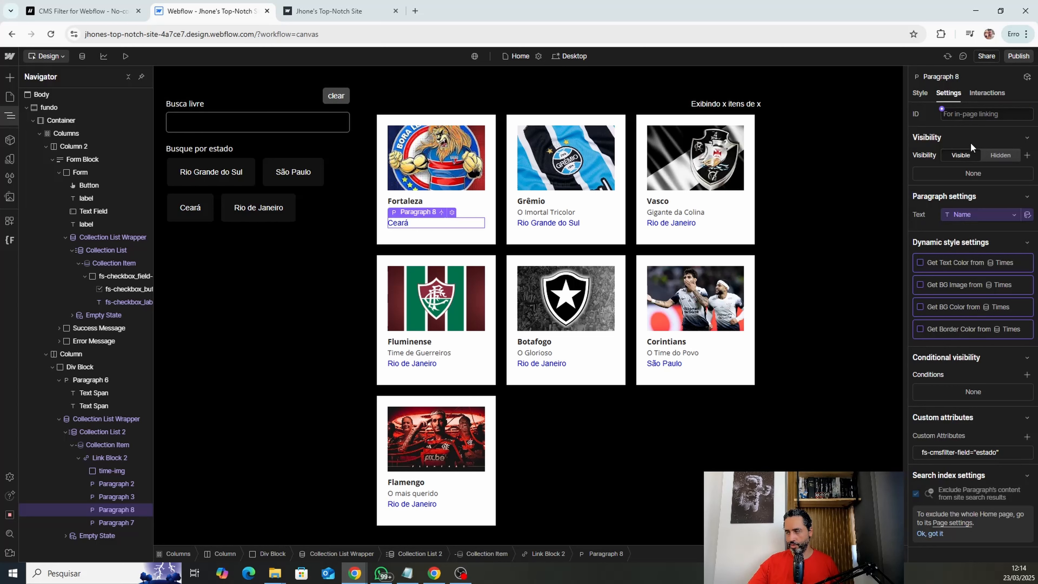
{"action": "left_click", "coordinate": [922, 94]}
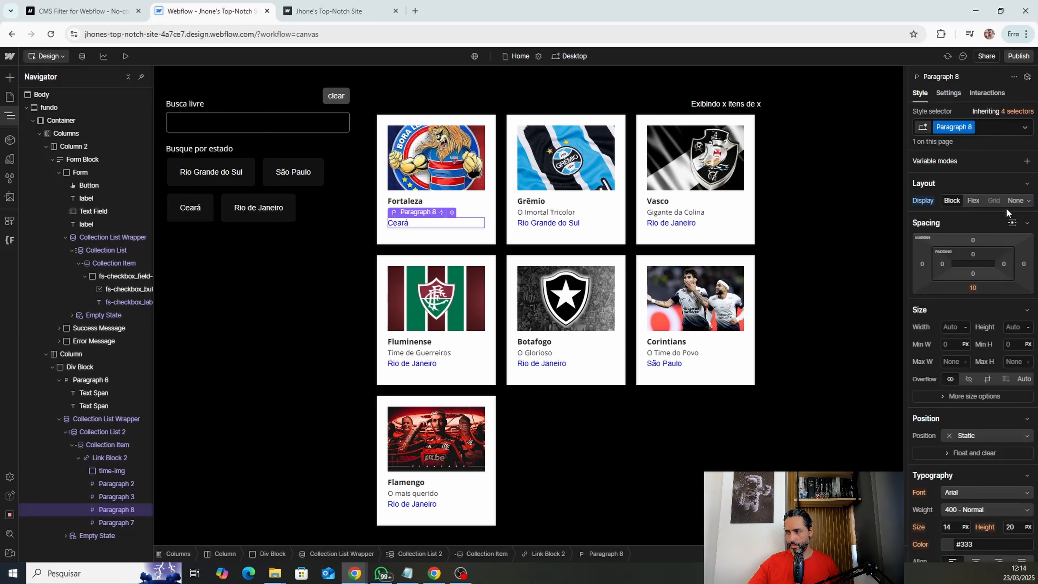
{"action": "left_click", "coordinate": [1012, 201]}
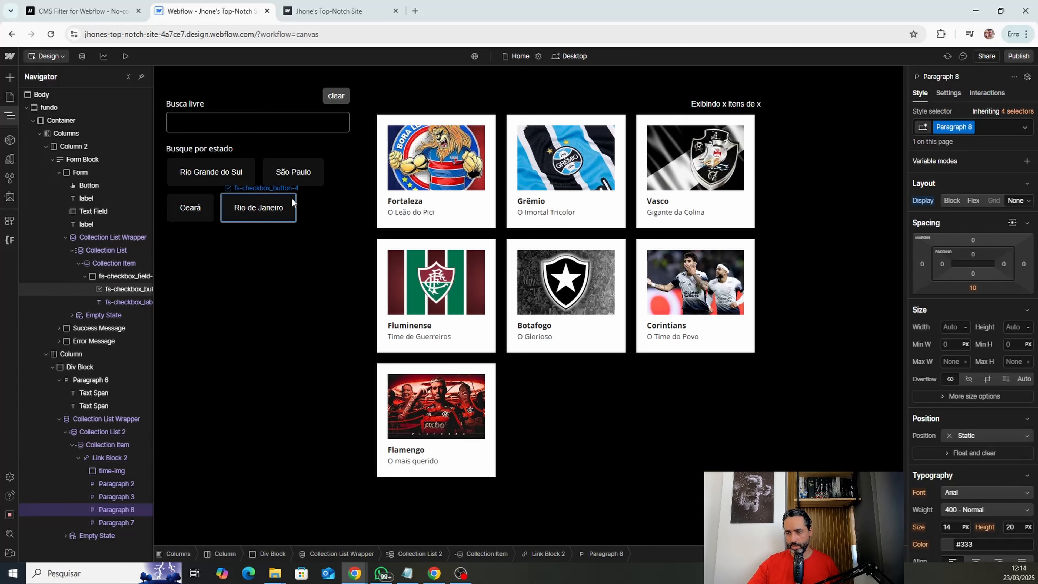
Step: Add the custom attribute fs-cmsfilter-field with value estado to the label of the state checkbox in the filter form
{"action": "left_click", "coordinate": [267, 208]}
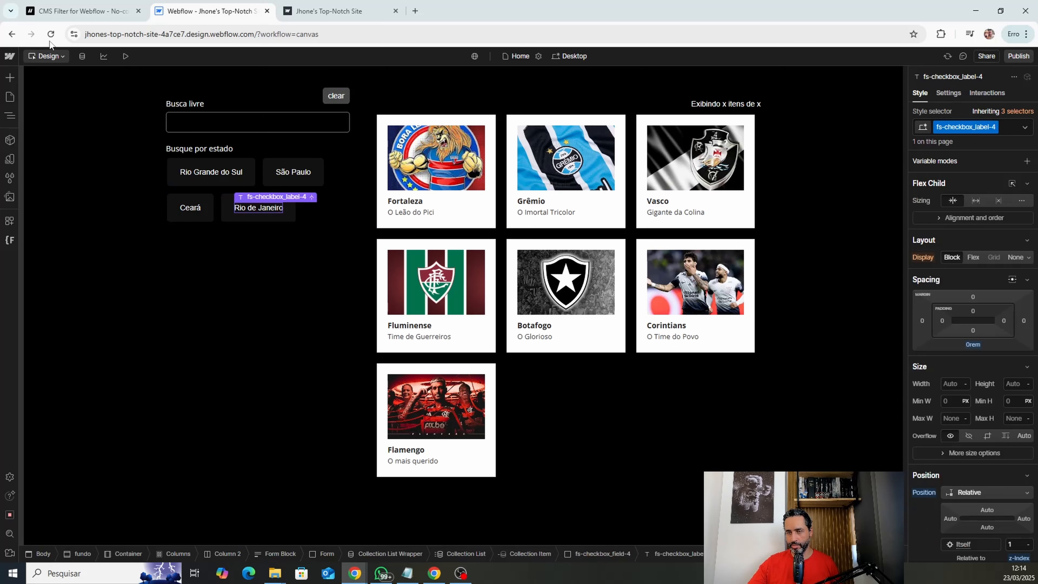
{"action": "left_click", "coordinate": [10, 116]}
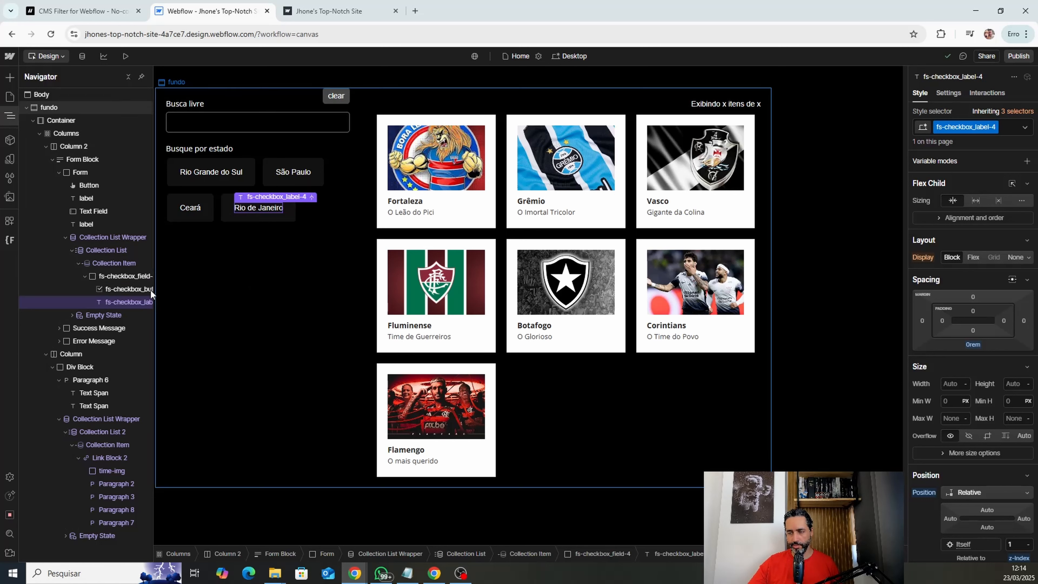
{"action": "left_click", "coordinate": [120, 289]}
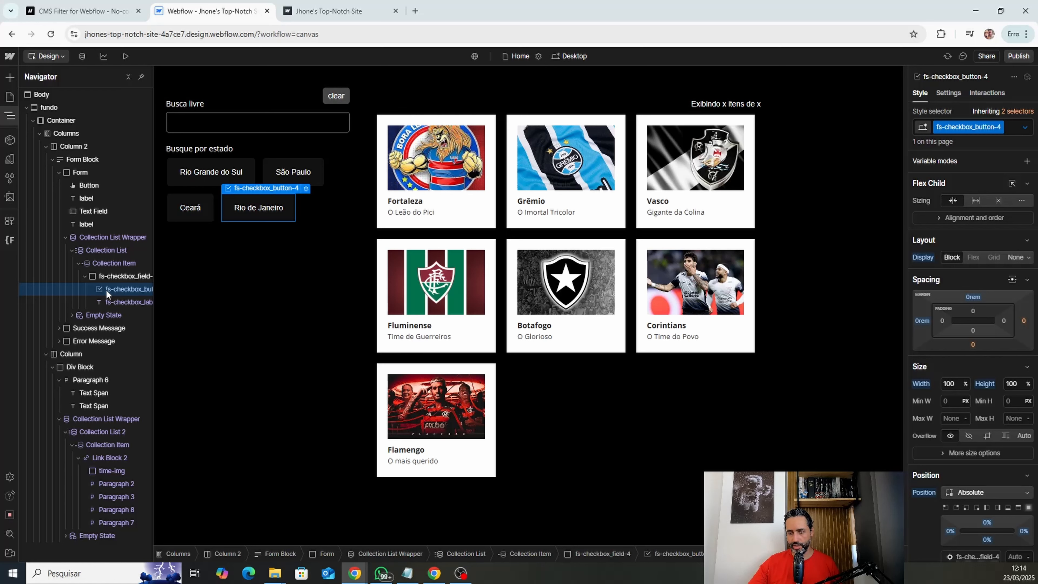
{"action": "left_click", "coordinate": [118, 302]}
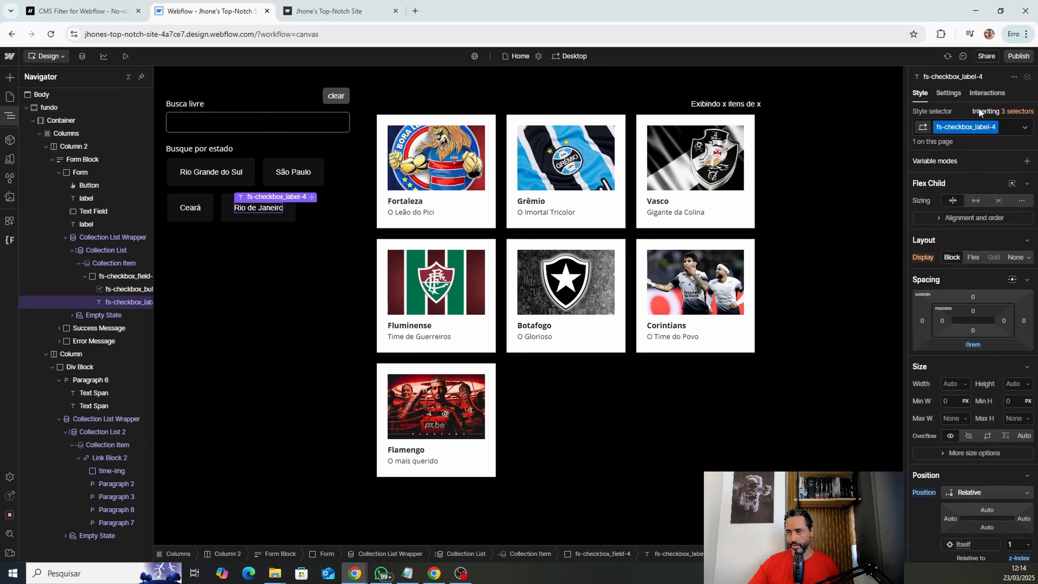
{"action": "left_click", "coordinate": [949, 93]}
{"action": "scroll", "coordinate": [990, 335], "scroll_direction": "down", "scroll_amount": 1}
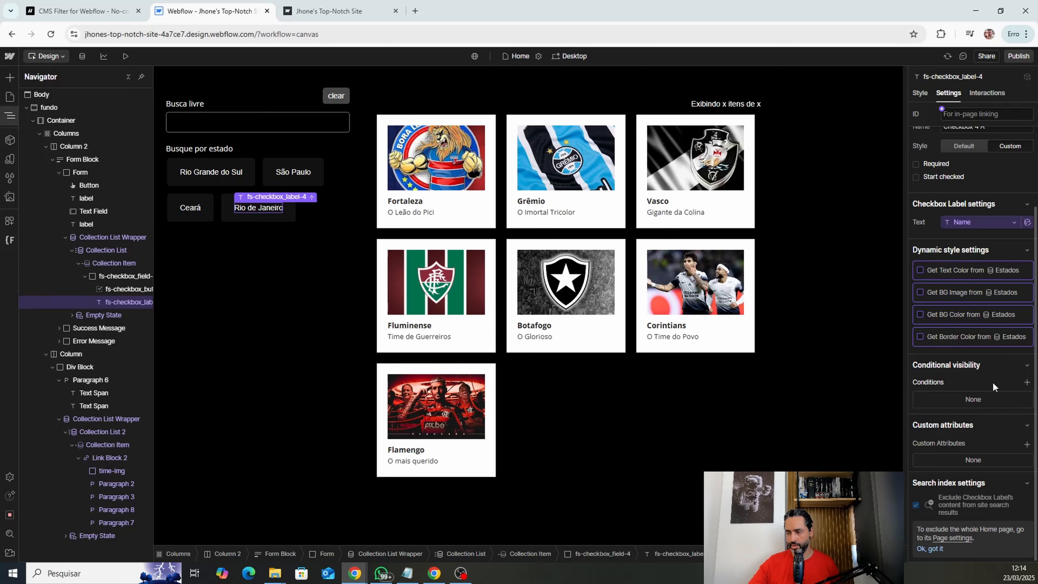
{"action": "left_click", "coordinate": [1027, 383]}
{"action": "left_click", "coordinate": [1025, 385]}
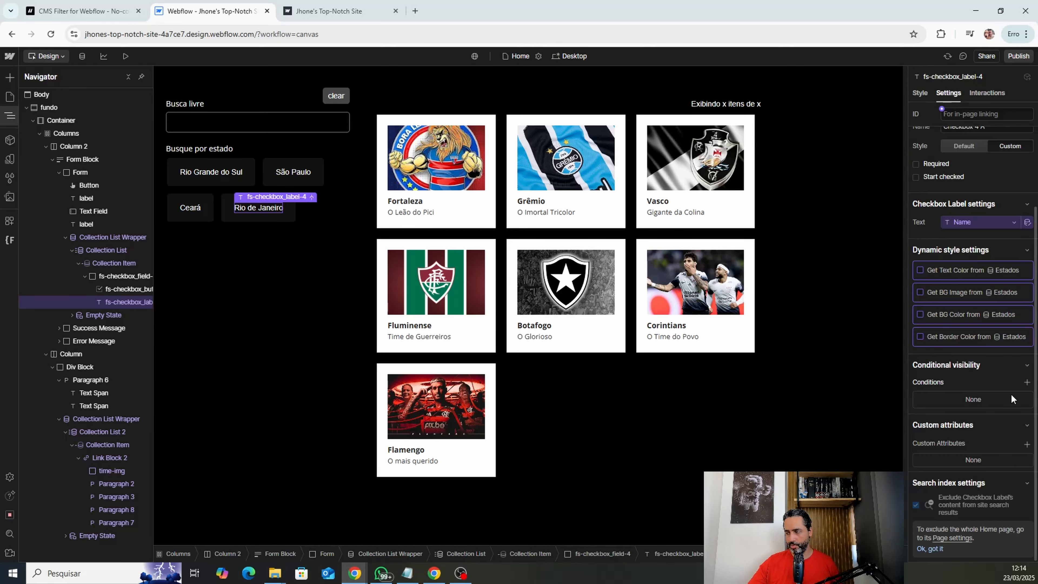
{"action": "left_click", "coordinate": [1027, 444]}
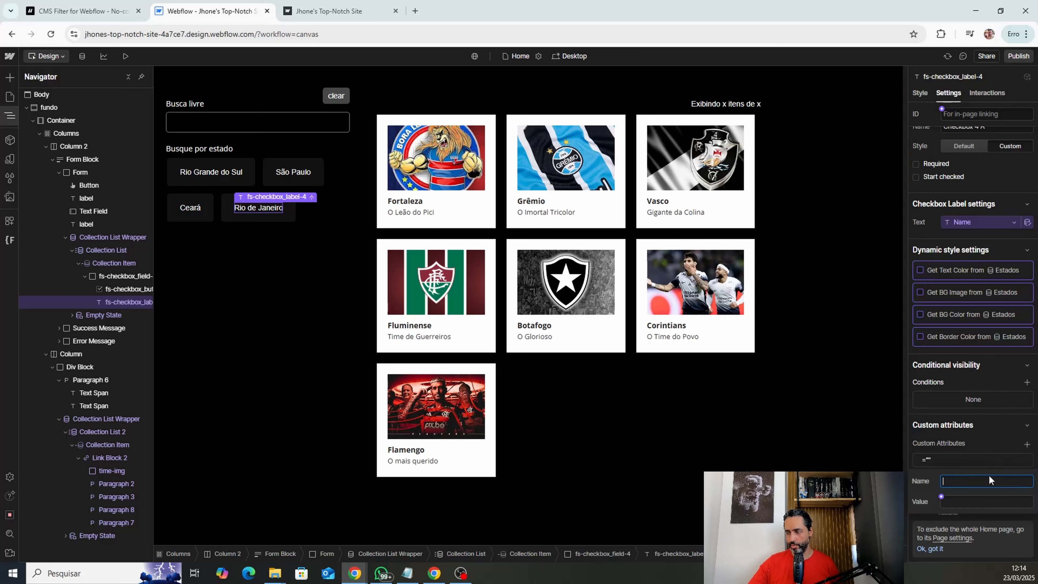
{"action": "key", "text": "super+v"}
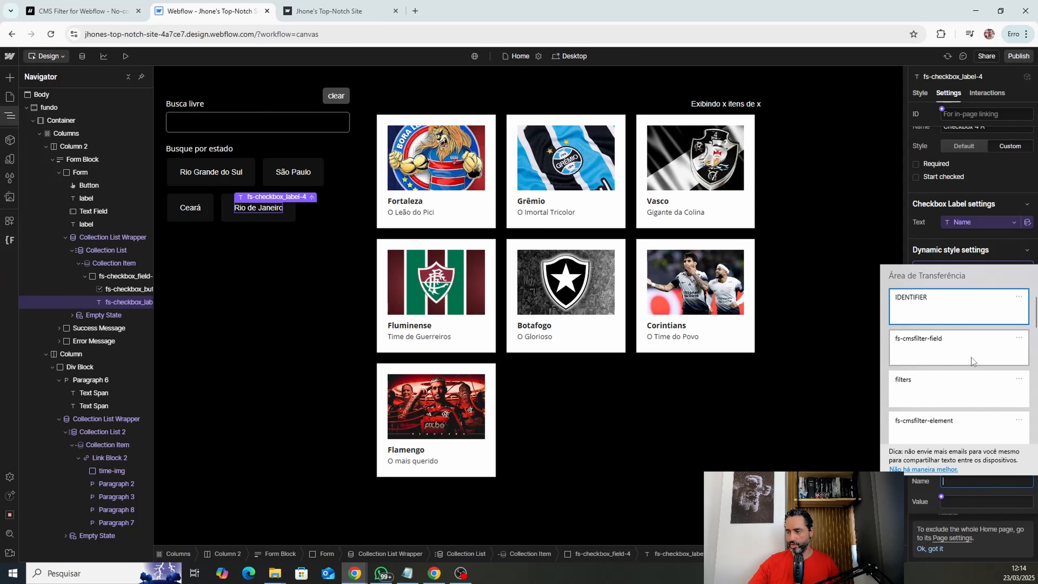
{"action": "left_click", "coordinate": [960, 347]}
{"action": "left_click", "coordinate": [962, 500]}
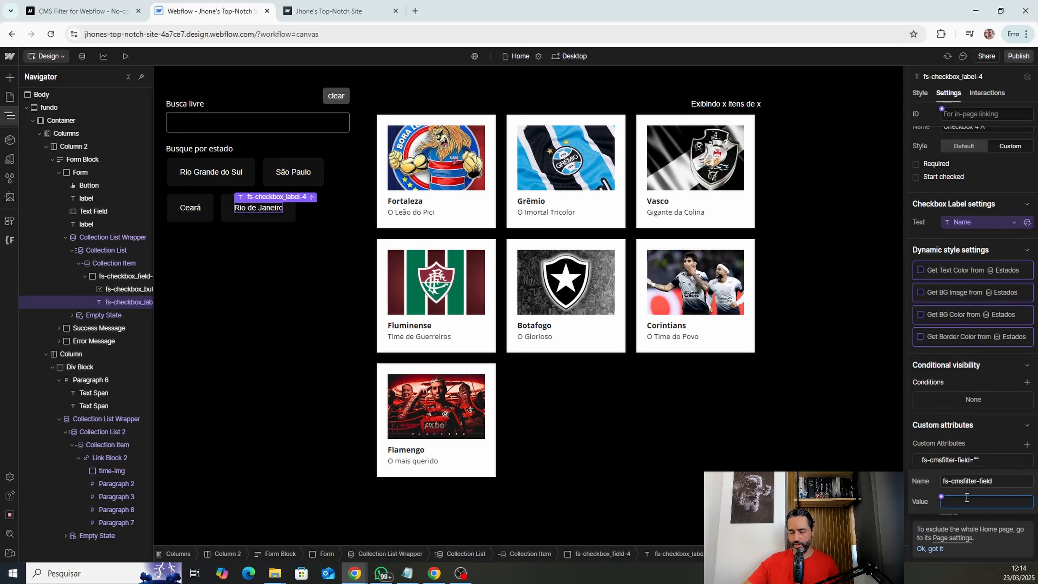
{"action": "type", "text": "estado"}
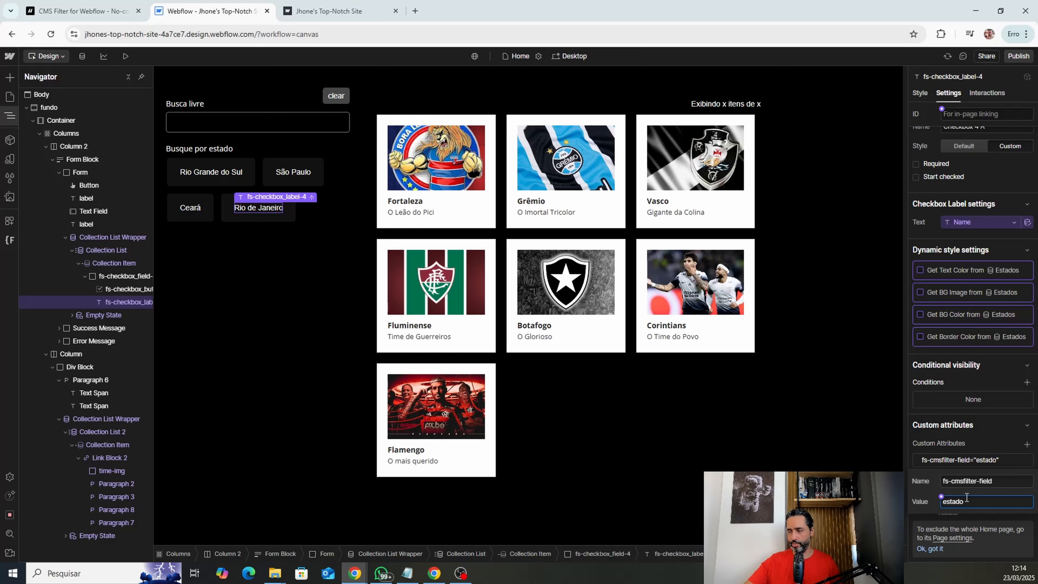
{"action": "key", "text": "Return"}
{"action": "left_click", "coordinate": [940, 447]}
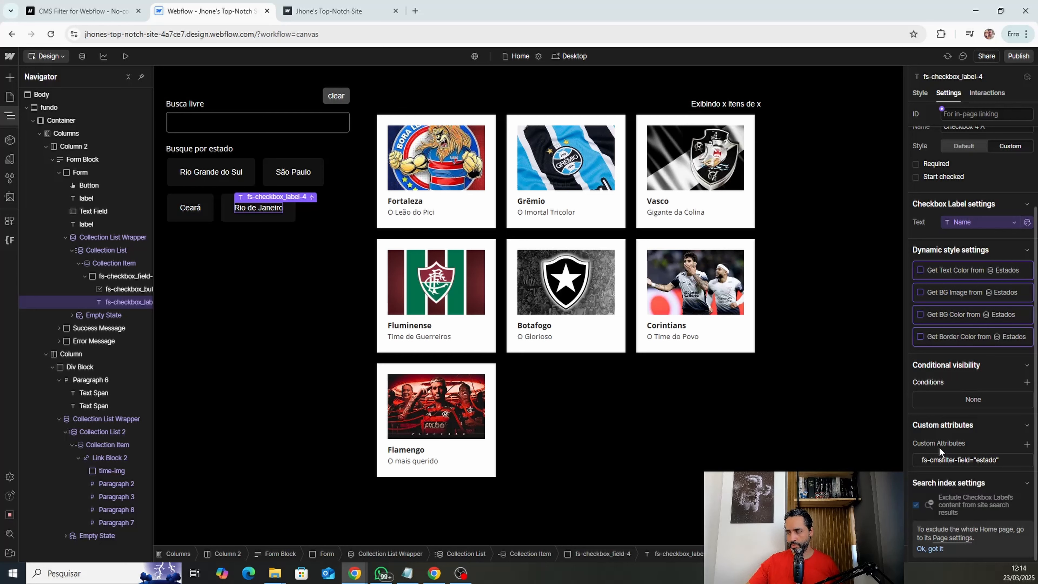
Step: Publish the site to the staging domain and reload the published page
{"action": "left_click", "coordinate": [1018, 56]}
{"action": "left_click", "coordinate": [973, 223]}
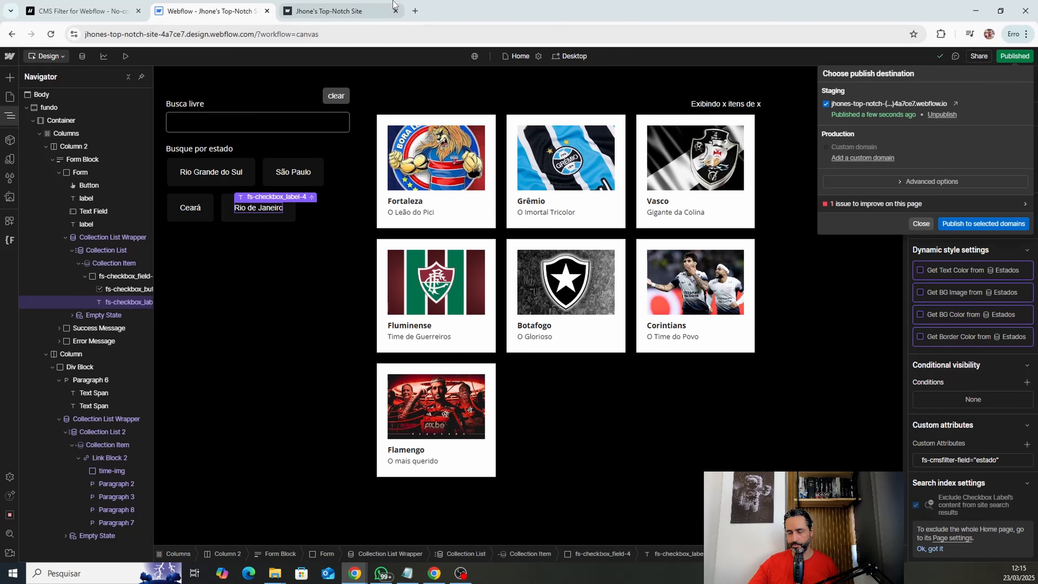
{"action": "left_click", "coordinate": [347, 8]}
{"action": "left_click", "coordinate": [51, 34]}
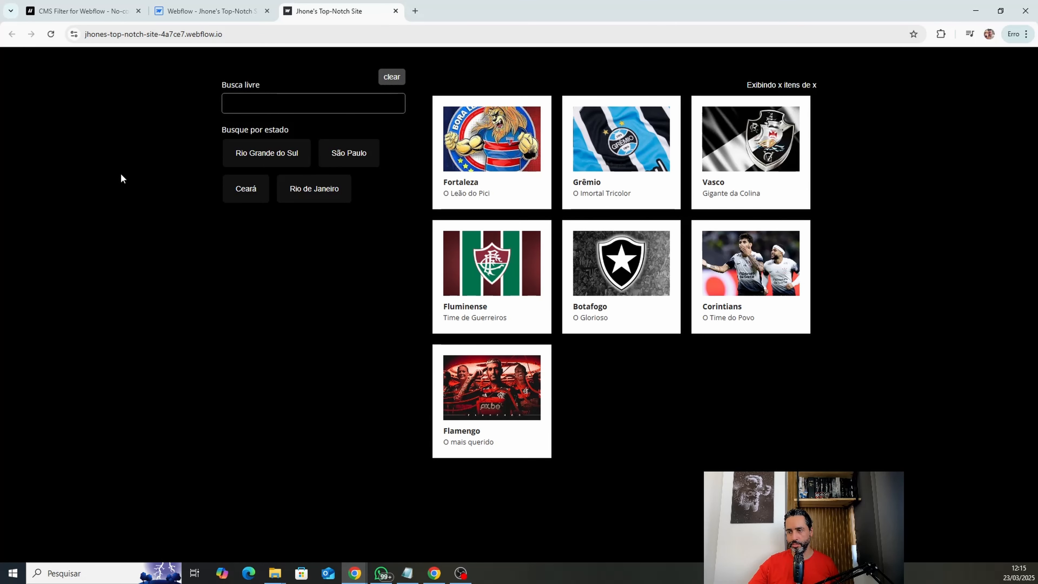
Step: Test the state filter on the published page with Rio de Janeiro, São Paulo, and Rio de Janeiro again
{"action": "left_click", "coordinate": [313, 191]}
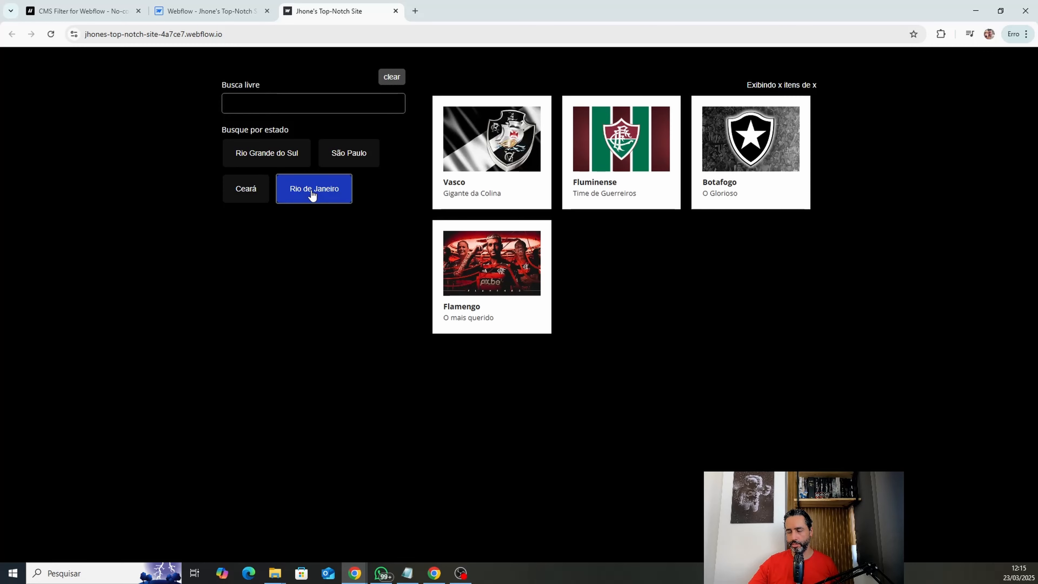
{"action": "left_click", "coordinate": [314, 192]}
{"action": "left_click", "coordinate": [344, 161]}
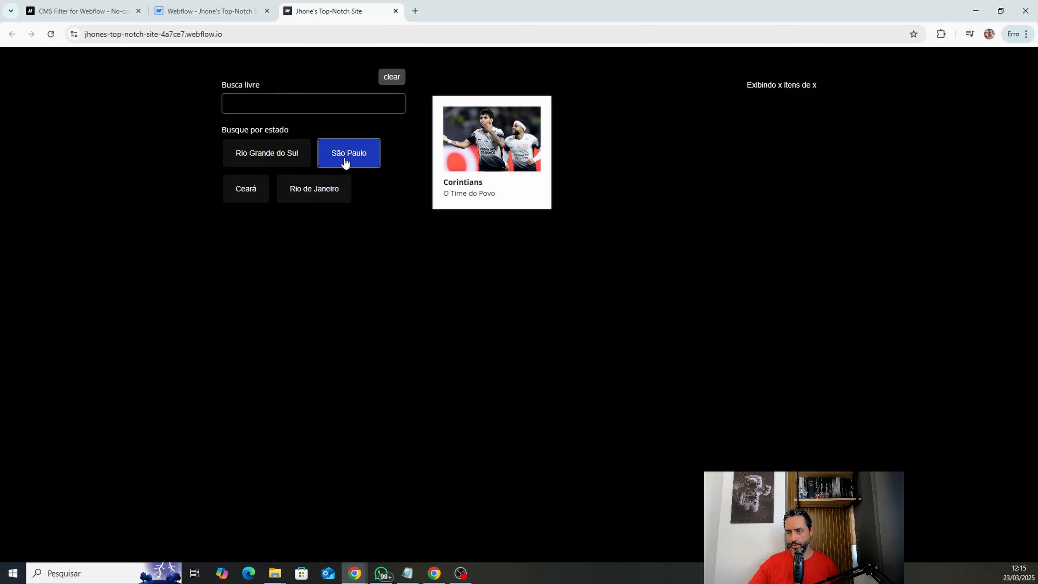
{"action": "left_click", "coordinate": [345, 162]}
{"action": "left_click", "coordinate": [319, 200]}
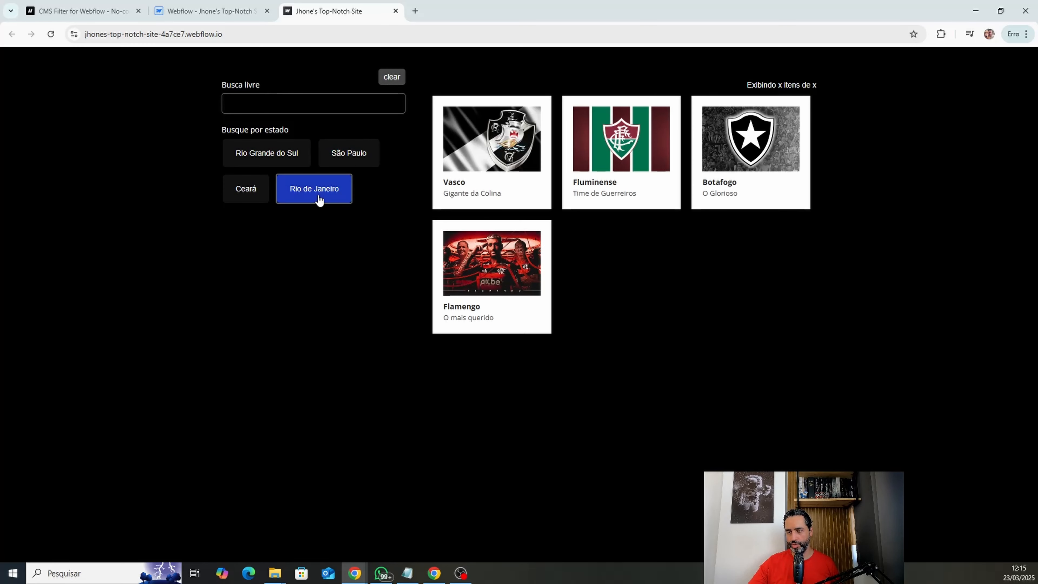
Step: Test the free search with "flamen" under the Rio de Janeiro filter, check the item counter text, and clear the search
{"action": "left_click", "coordinate": [288, 107]}
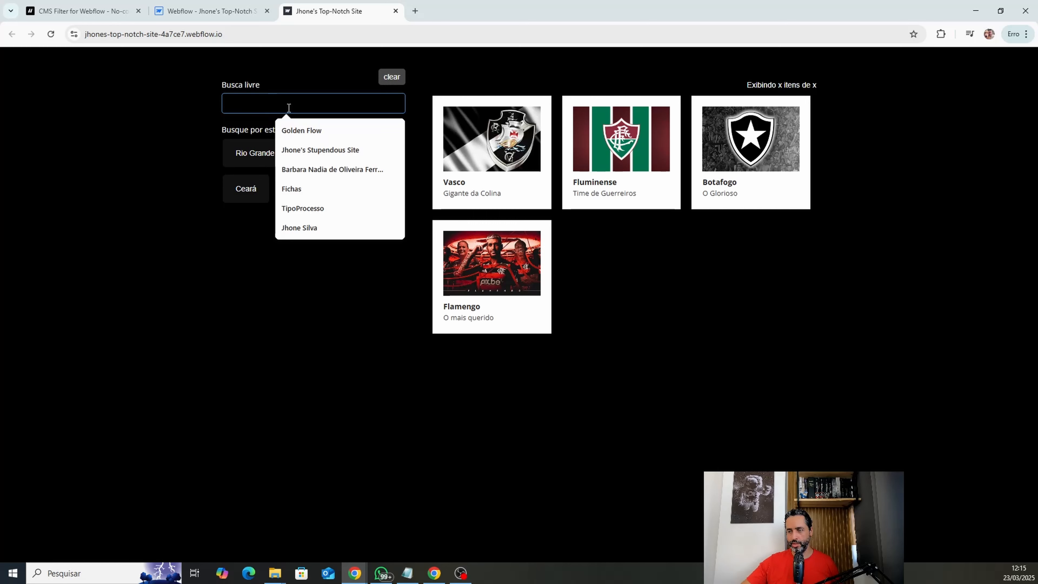
{"action": "type", "text": "flamen"}
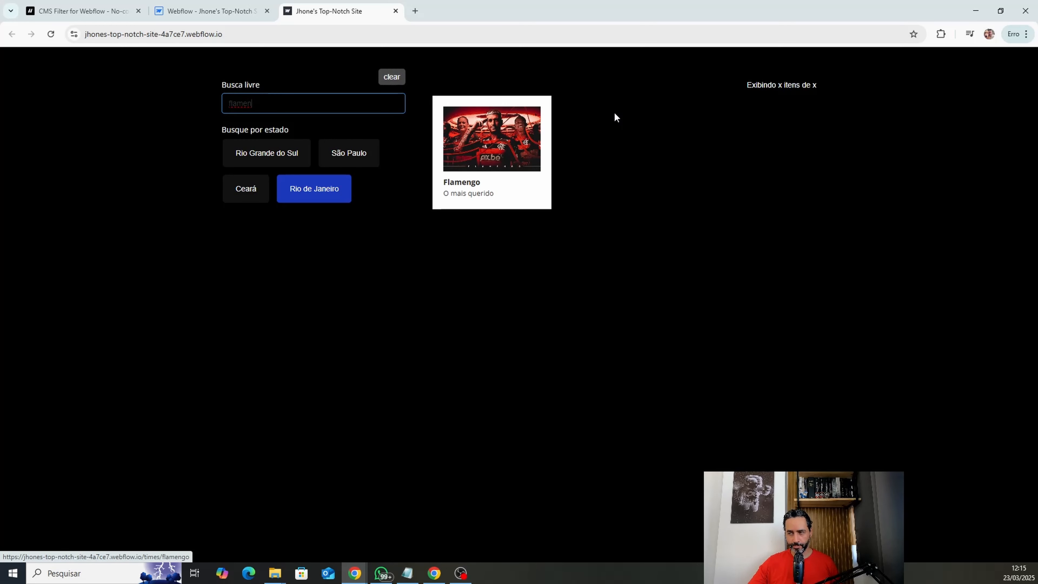
{"action": "left_click_drag", "start_coordinate": [744, 85], "coordinate": [820, 87]}
{"action": "left_click", "coordinate": [818, 86]}
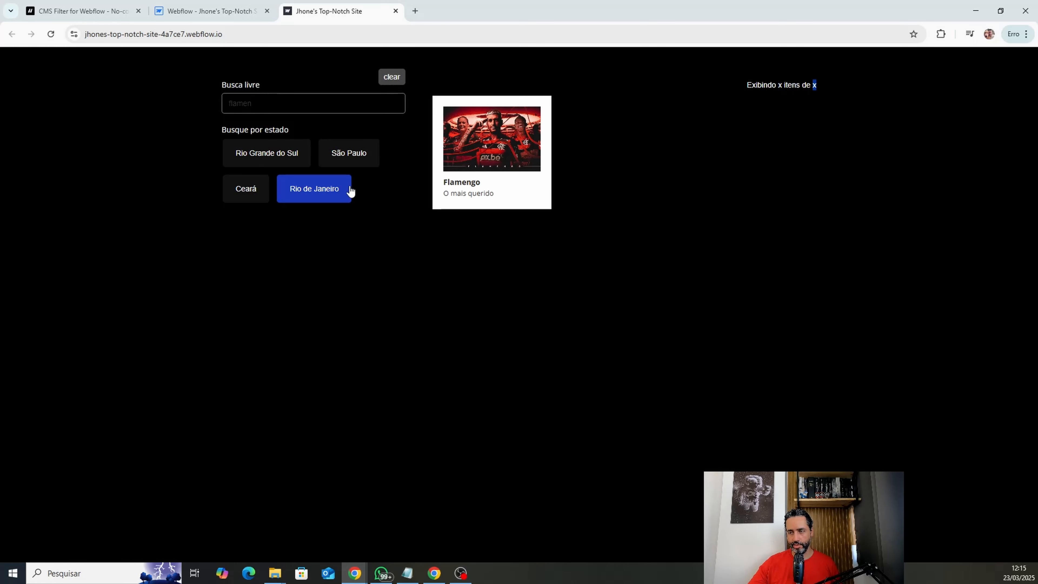
{"action": "left_click", "coordinate": [308, 199]}
{"action": "left_click", "coordinate": [345, 202]}
{"action": "double_click", "coordinate": [332, 101]}
{"action": "key", "text": "BackSpace"}
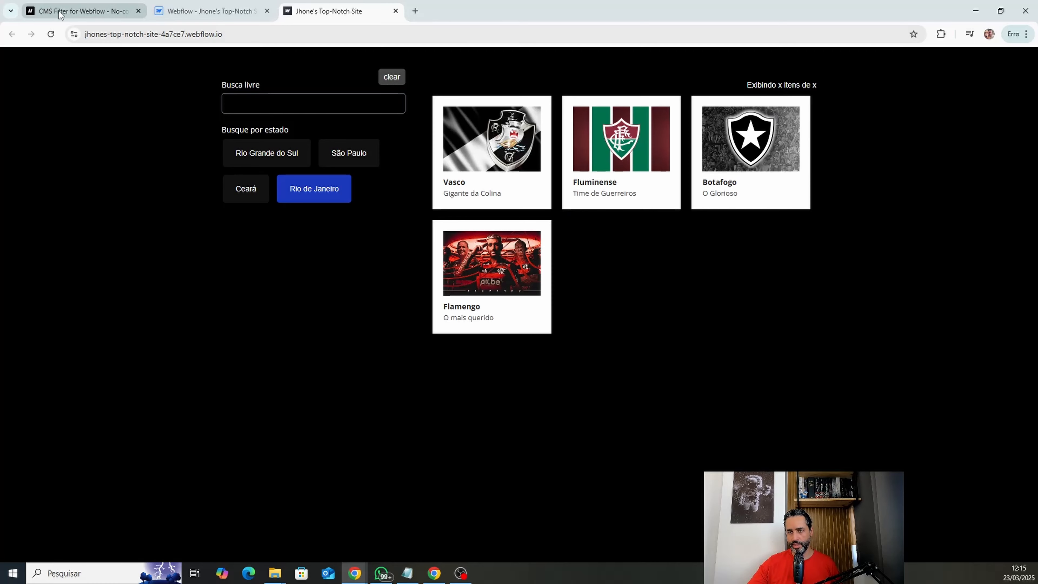
Step: Copy the results-count value of the Results Count attribute from Finsweet's CMS Filter documentation
{"action": "left_click", "coordinate": [76, 13]}
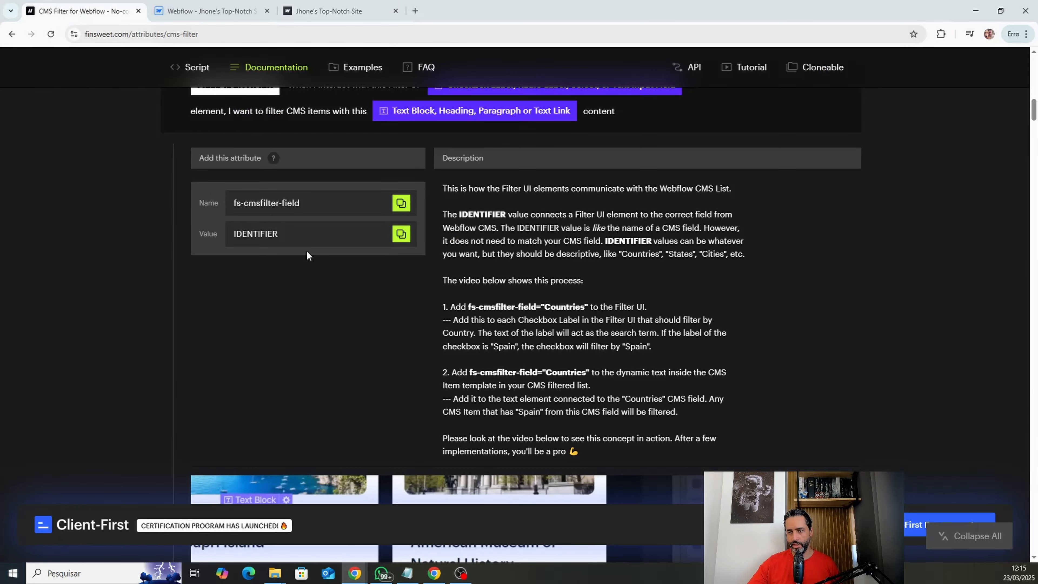
{"action": "scroll", "coordinate": [337, 263], "scroll_direction": "down", "scroll_amount": 5}
{"action": "scroll", "coordinate": [340, 267], "scroll_direction": "down", "scroll_amount": 10}
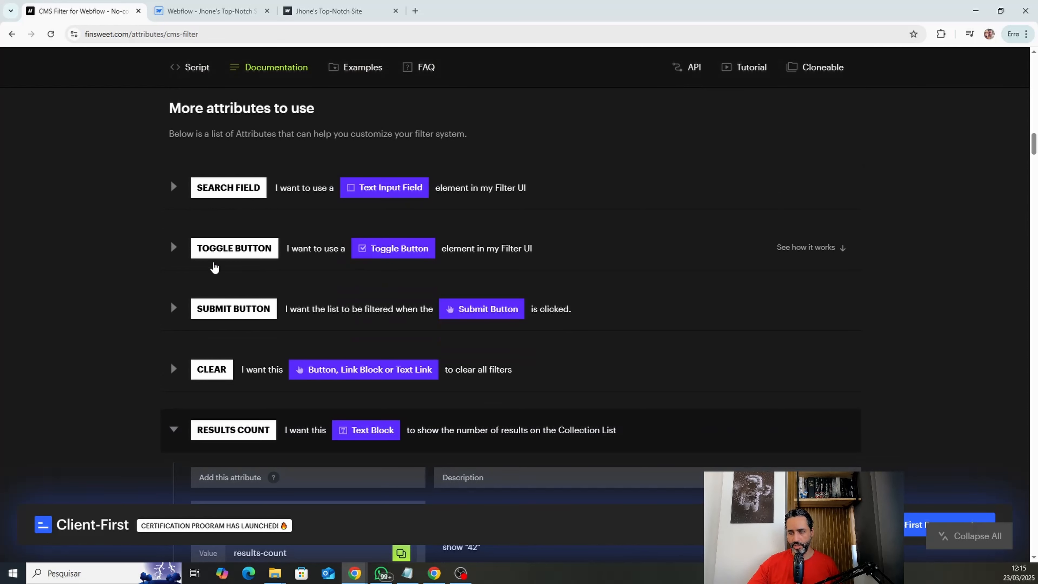
{"action": "scroll", "coordinate": [213, 266], "scroll_direction": "down", "scroll_amount": 3}
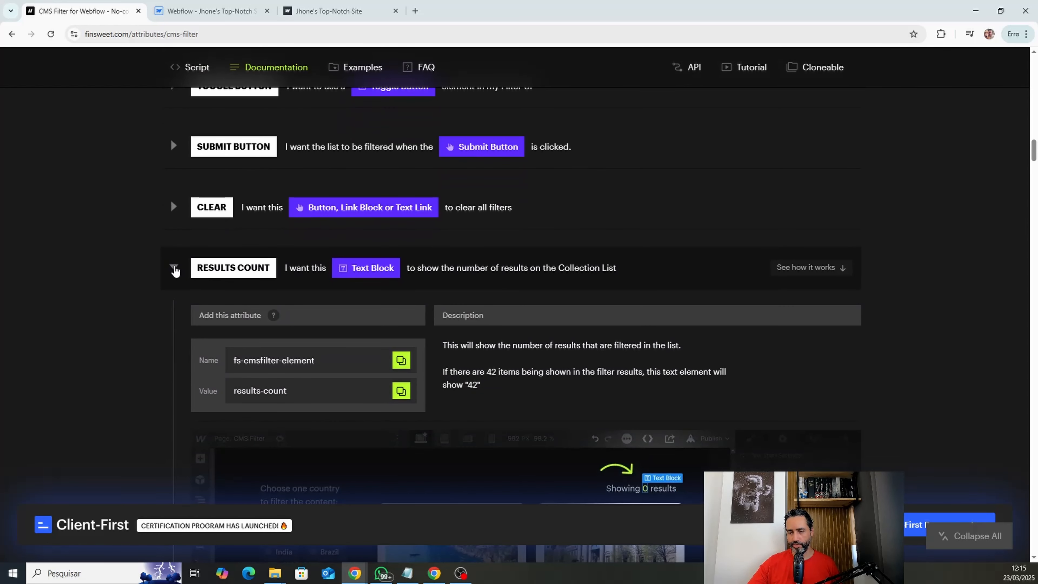
{"action": "scroll", "coordinate": [358, 276], "scroll_direction": "up", "scroll_amount": 5}
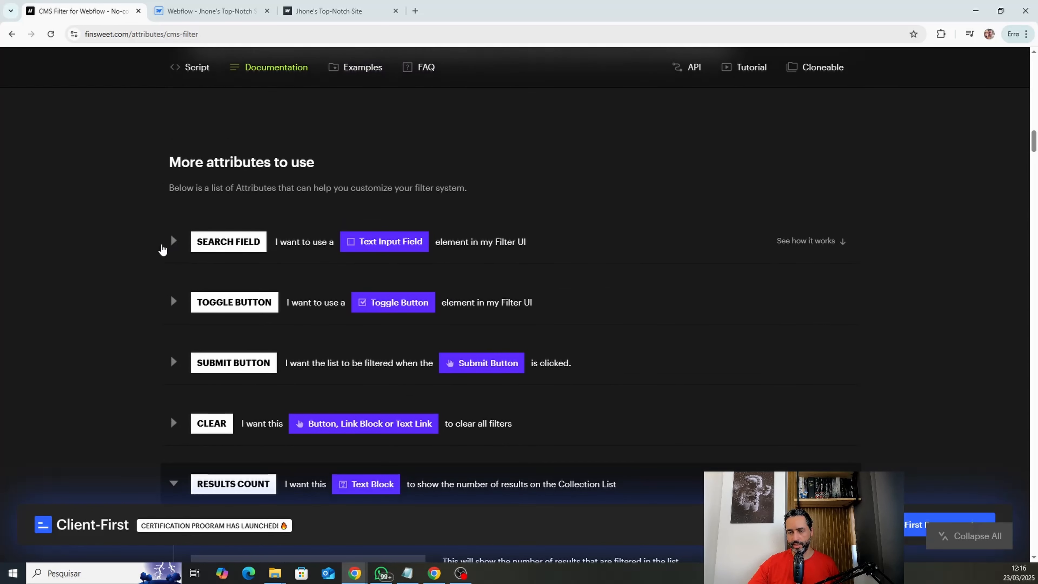
{"action": "scroll", "coordinate": [409, 252], "scroll_direction": "down", "scroll_amount": 1}
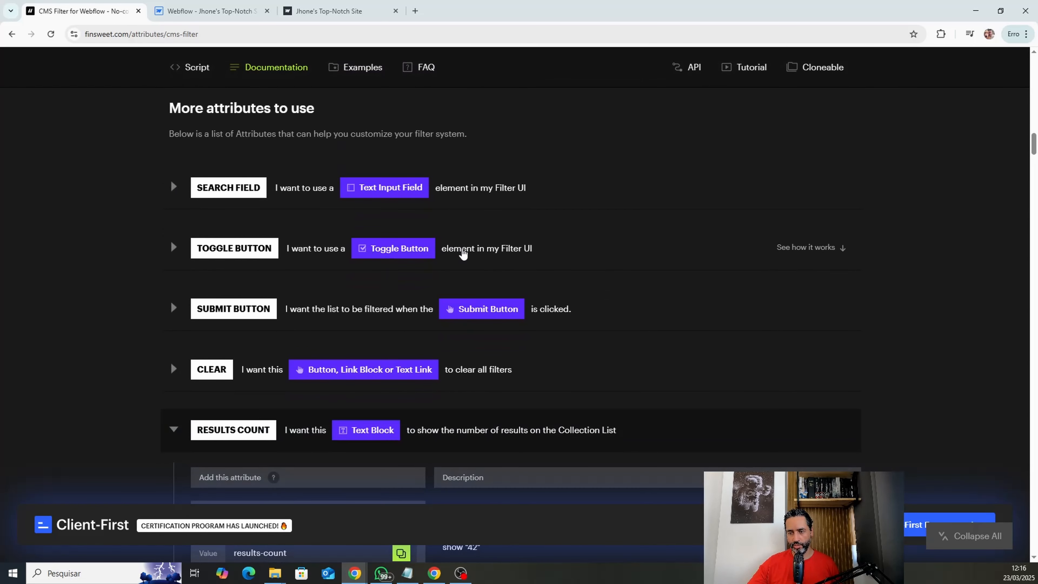
{"action": "scroll", "coordinate": [335, 283], "scroll_direction": "down", "scroll_amount": 5}
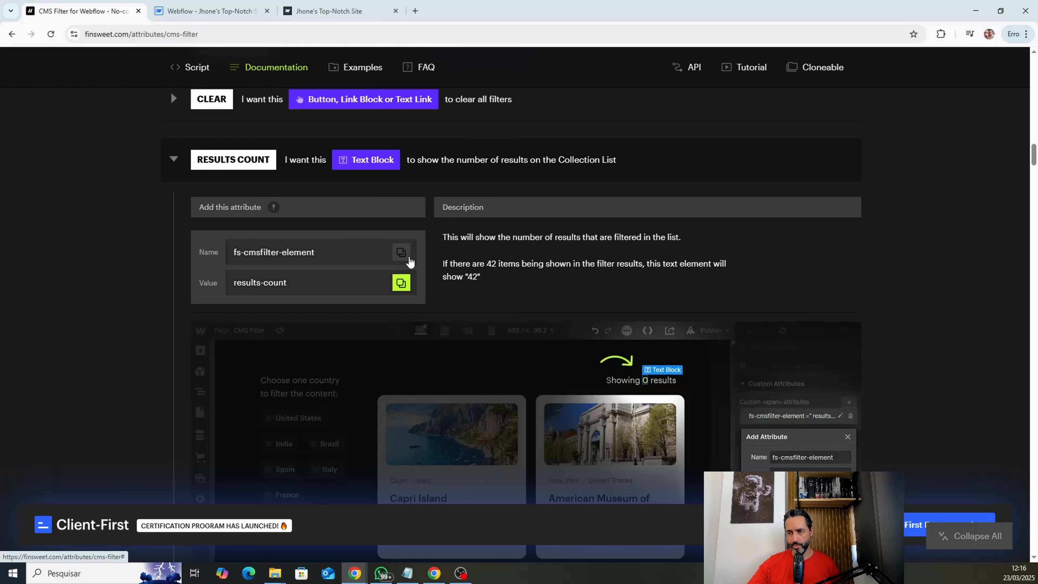
{"action": "left_click", "coordinate": [401, 284]}
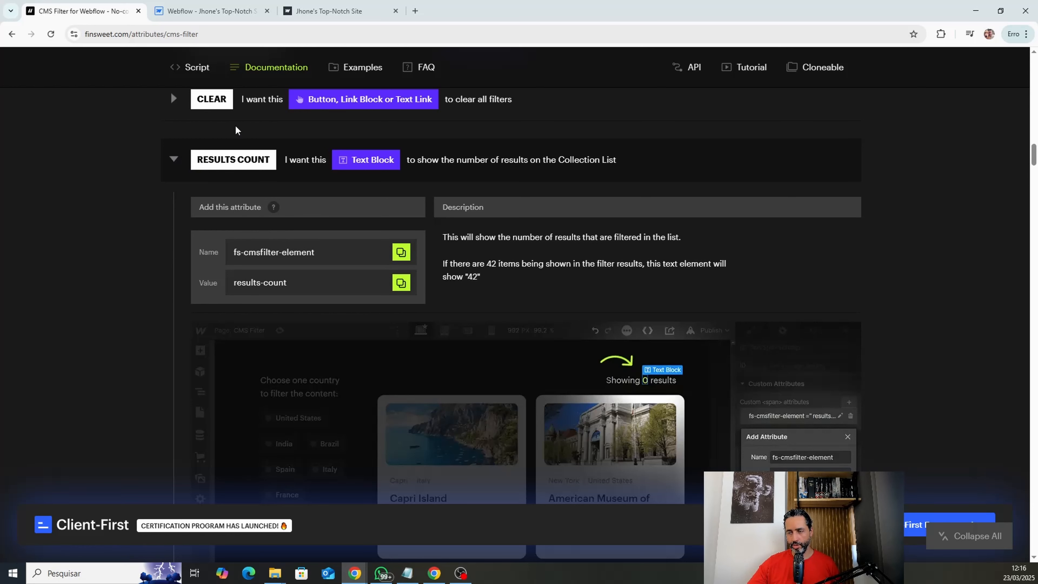
Step: Examine the "Exibindo x itens de x" counter on the published page and its paragraph and two text spans in the Webflow designer
{"action": "left_click", "coordinate": [312, 8]}
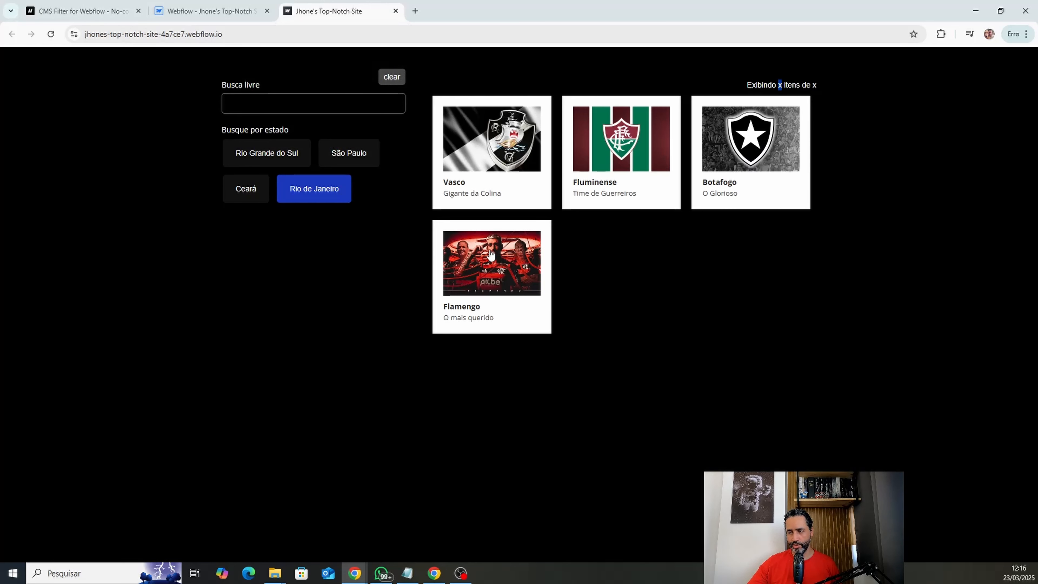
{"action": "left_click", "coordinate": [178, 8]}
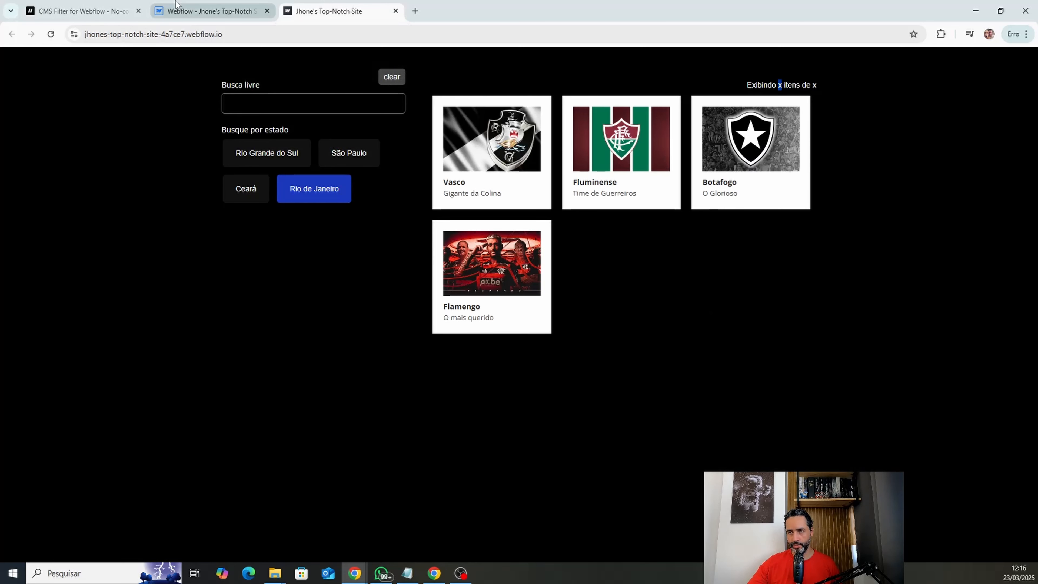
{"action": "left_click", "coordinate": [790, 230]}
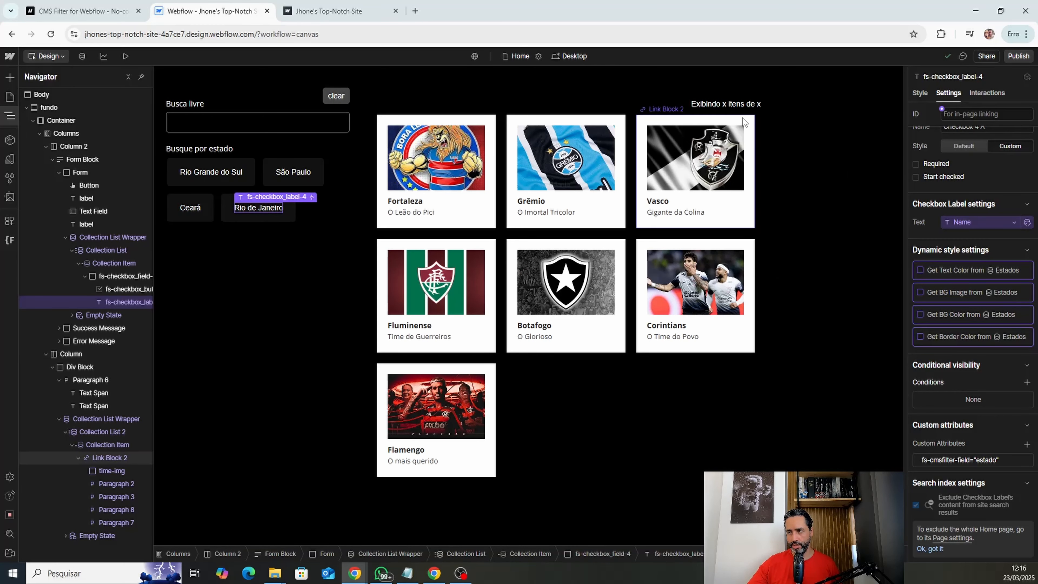
{"action": "left_click", "coordinate": [723, 103]}
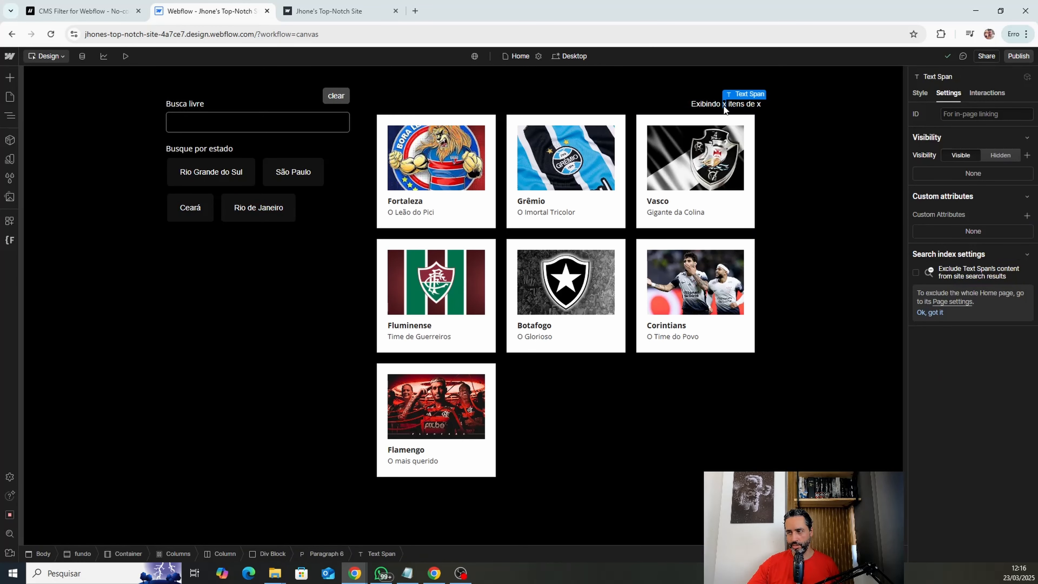
{"action": "left_click", "coordinate": [707, 107]}
{"action": "left_click", "coordinate": [10, 116]}
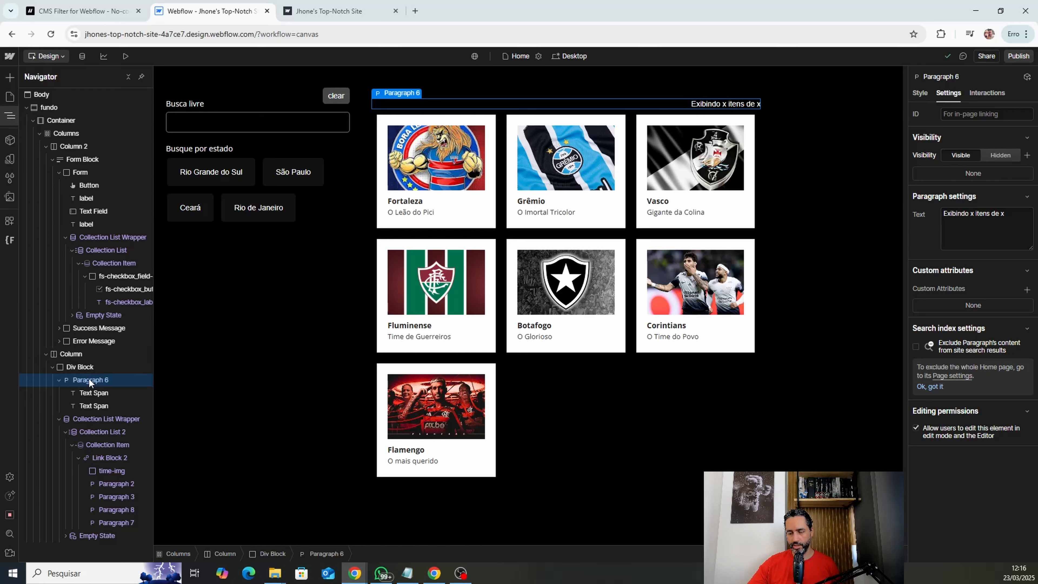
{"action": "left_click", "coordinate": [92, 392]}
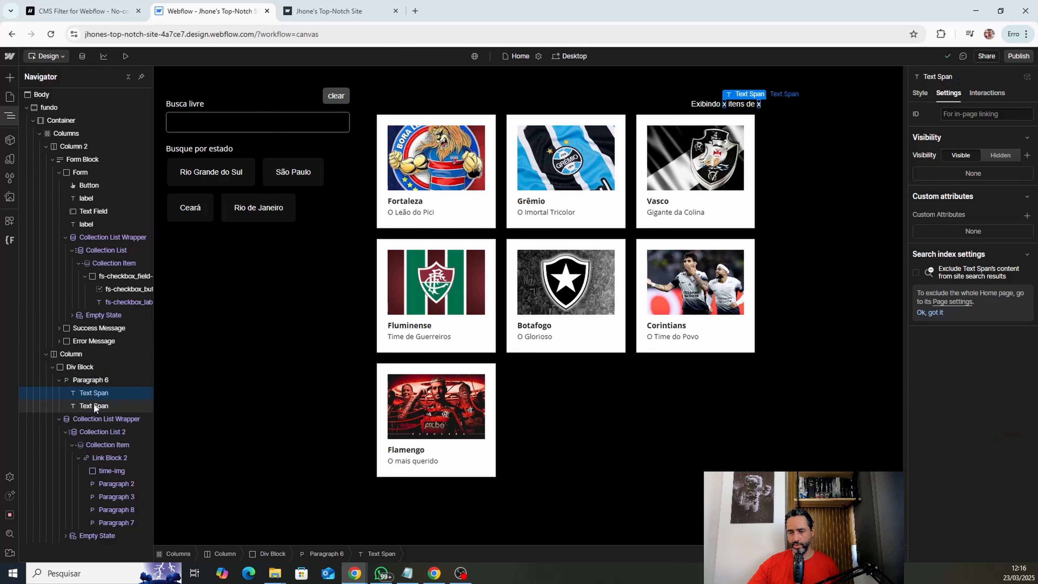
{"action": "left_click", "coordinate": [93, 404]}
{"action": "left_click", "coordinate": [92, 394]}
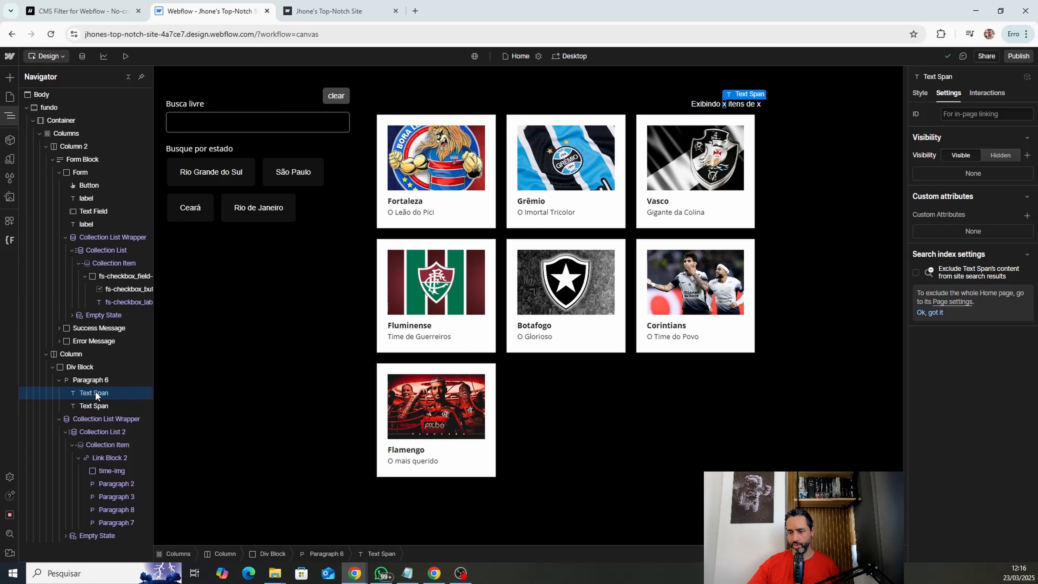
{"action": "left_click", "coordinate": [99, 381]}
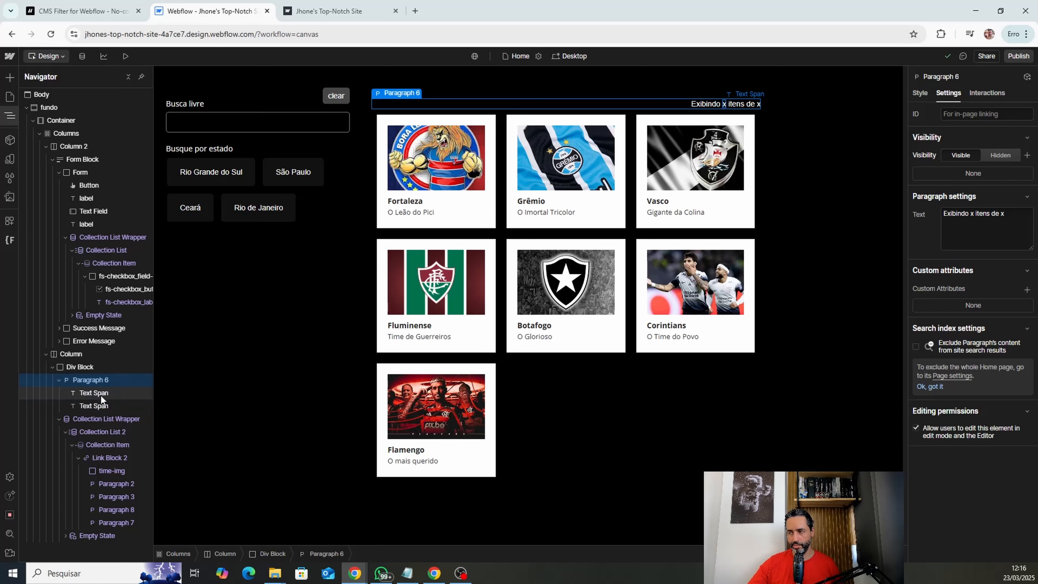
Step: Add the custom attribute fs-cmsfilter-element with value results-count to the first text span of the "Exibindo x itens de x" paragraph
{"action": "left_click", "coordinate": [101, 393]}
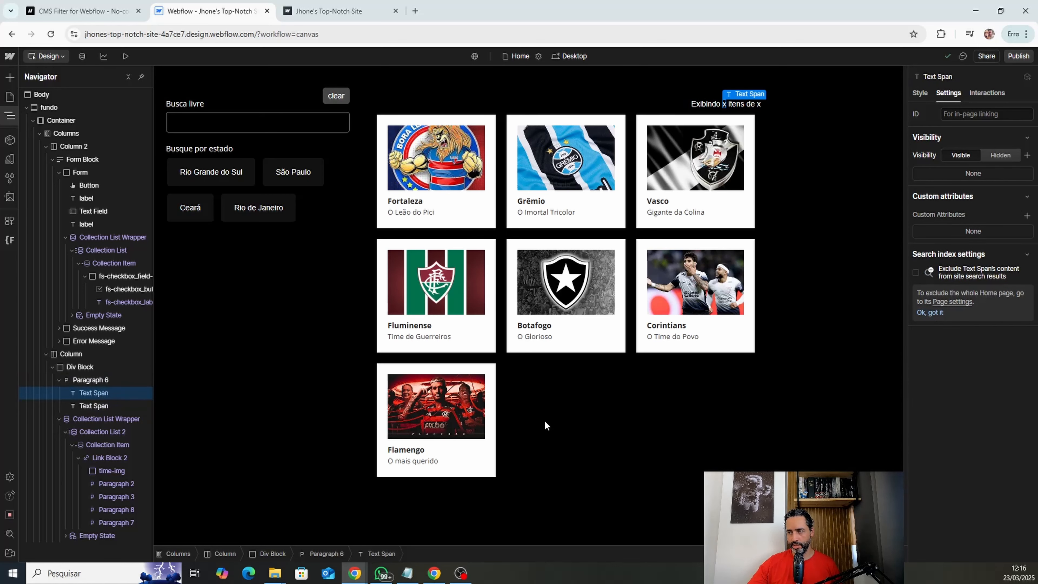
{"action": "left_click", "coordinate": [1027, 216]}
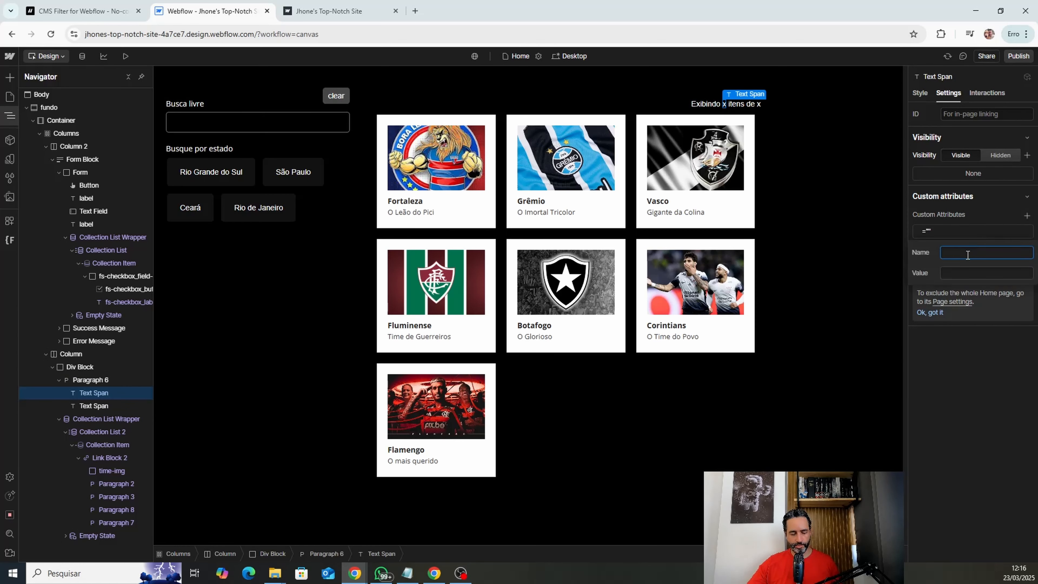
{"action": "key", "text": "super+v"}
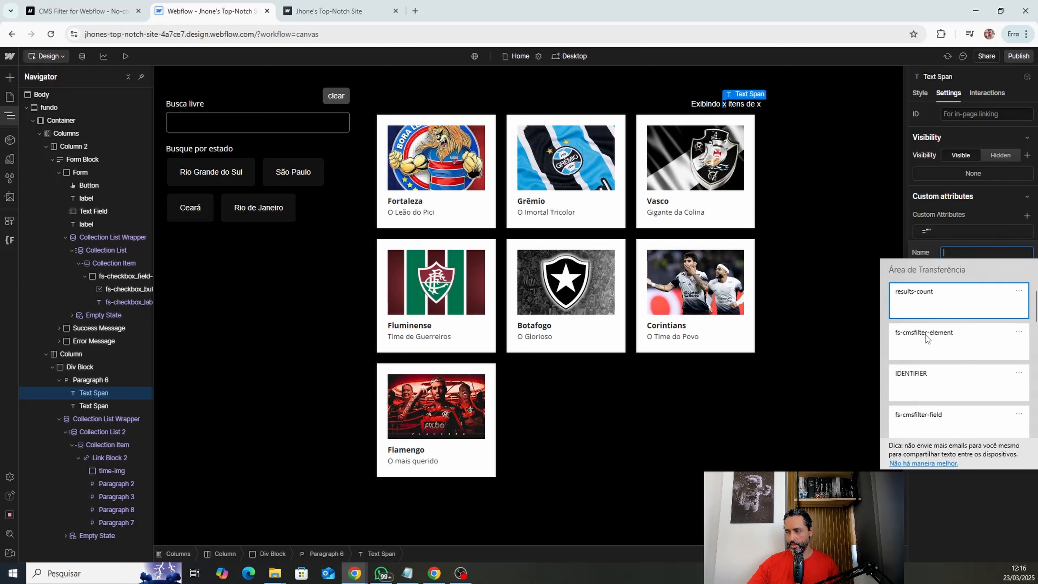
{"action": "left_click", "coordinate": [926, 334]}
{"action": "left_click", "coordinate": [964, 273]}
{"action": "key", "text": "super+v"}
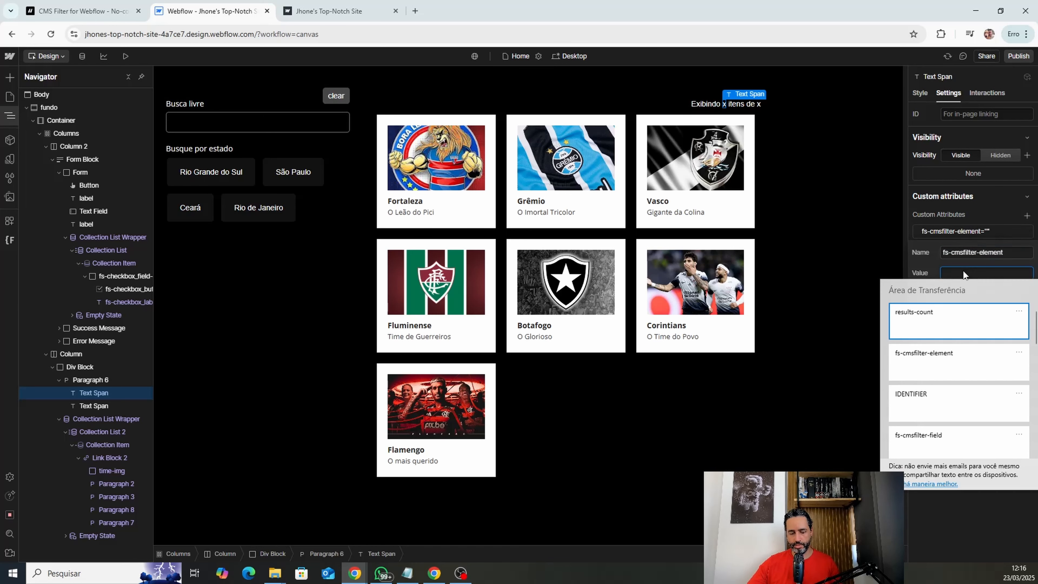
{"action": "left_click", "coordinate": [930, 316]}
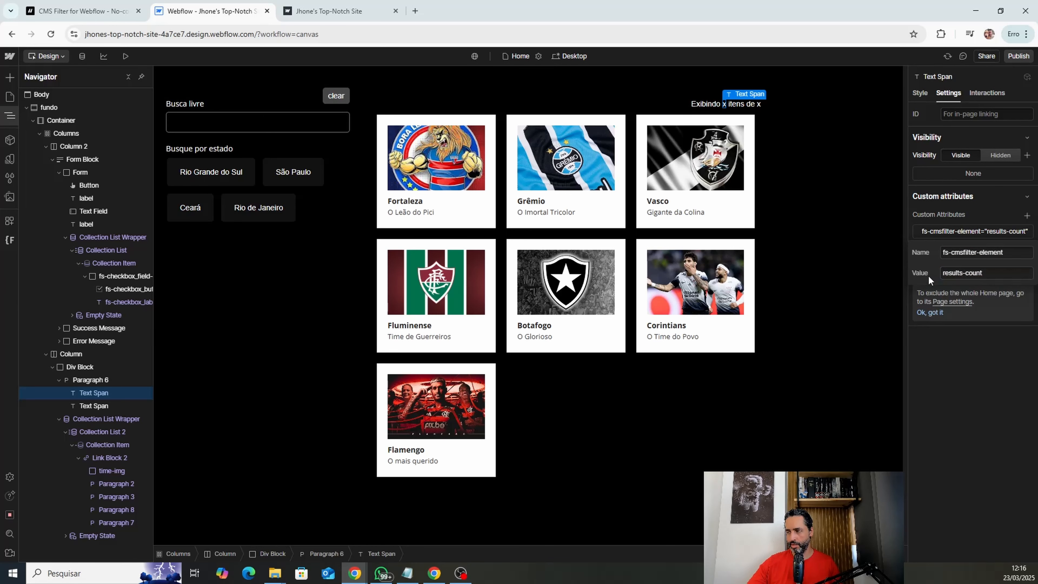
Step: Copy the Items Count attribute's name fs-cmsfilter-element and value items-count from Finsweet's CMS Filter documentation
{"action": "left_click", "coordinate": [82, 11]}
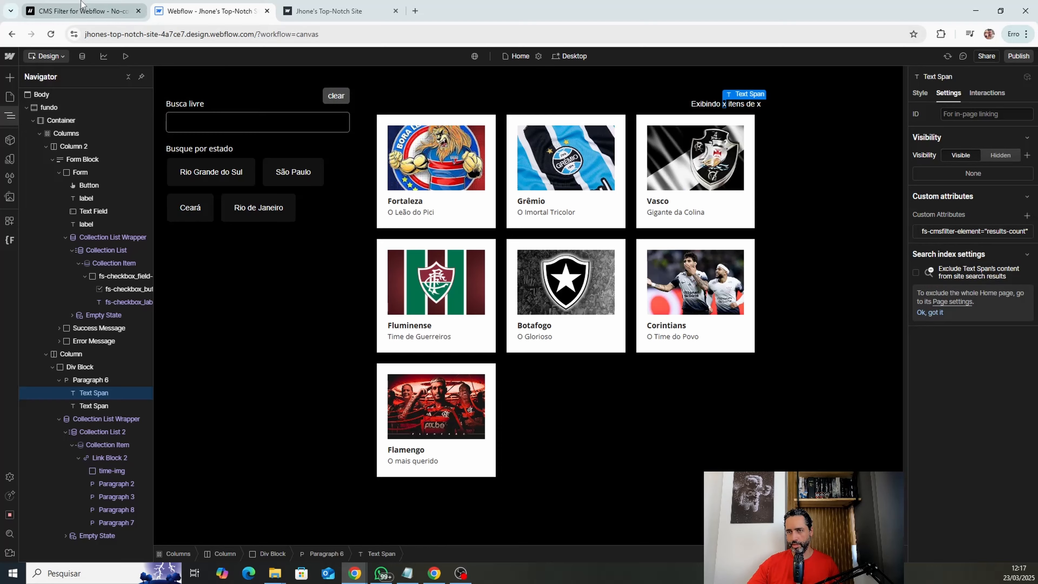
{"action": "left_click", "coordinate": [174, 161]}
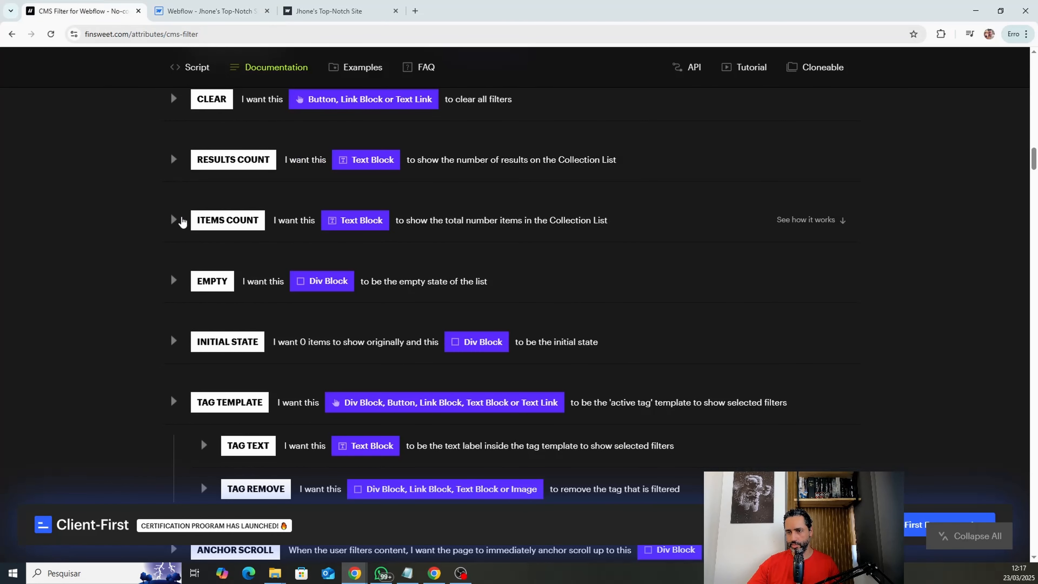
{"action": "left_click", "coordinate": [175, 221]}
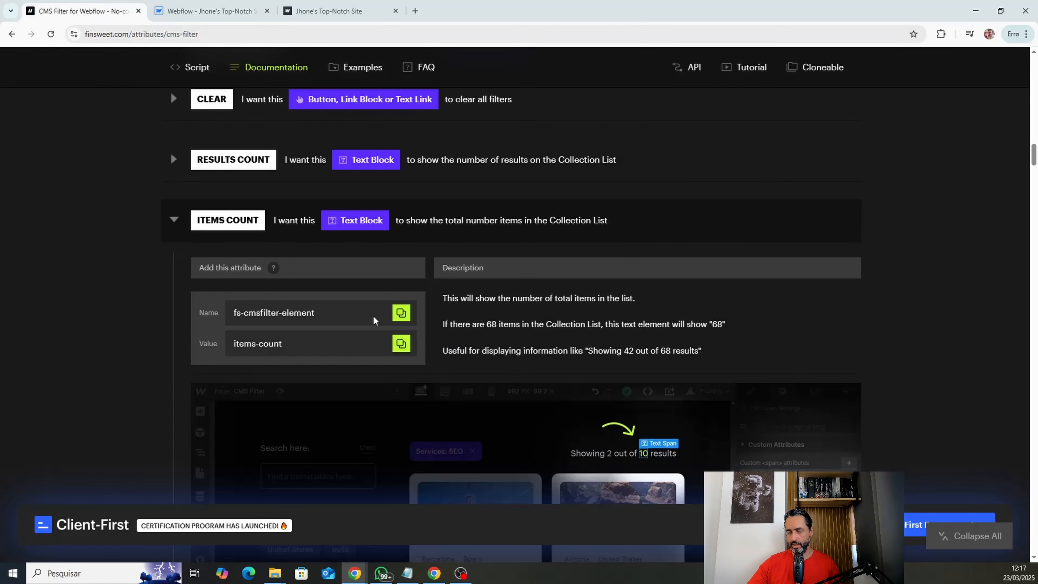
{"action": "left_click", "coordinate": [400, 316]}
{"action": "left_click", "coordinate": [400, 344]}
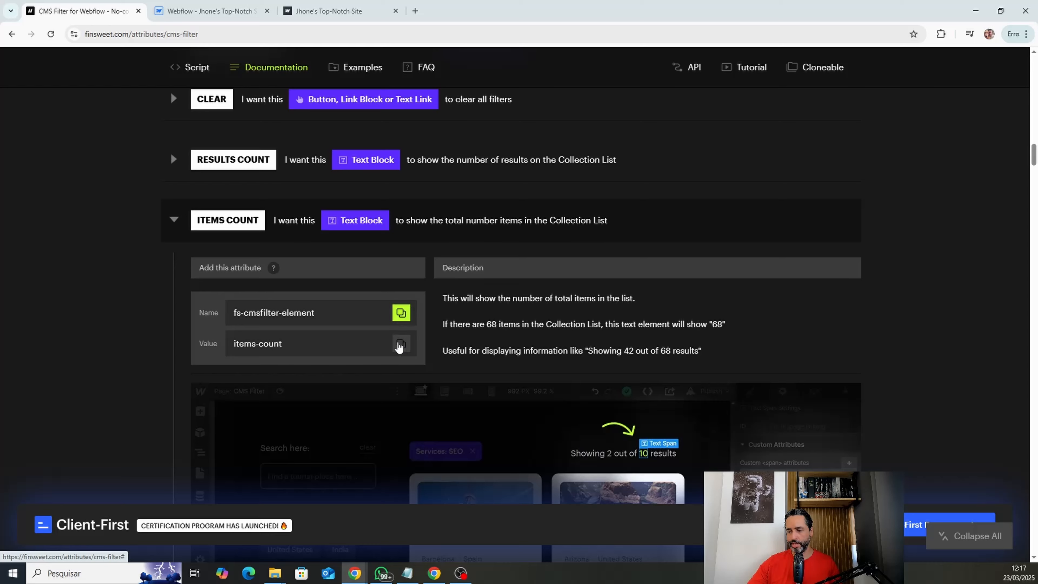
Step: In the Webflow designer, give the counter paragraph's second text span the custom attribute fs-cmsfilter-element with value items-count
{"action": "left_click", "coordinate": [209, 11]}
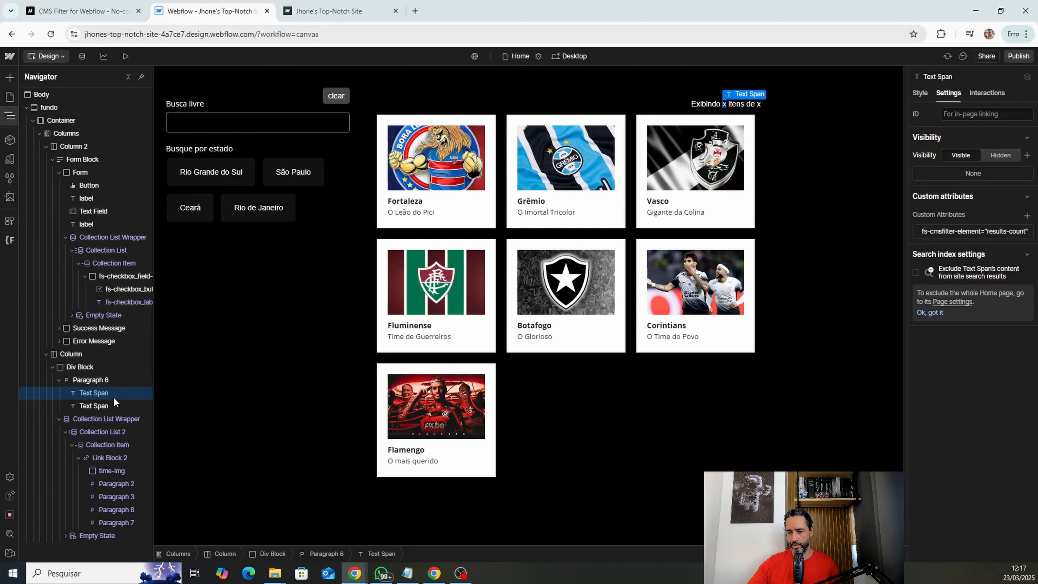
{"action": "left_click", "coordinate": [96, 404]}
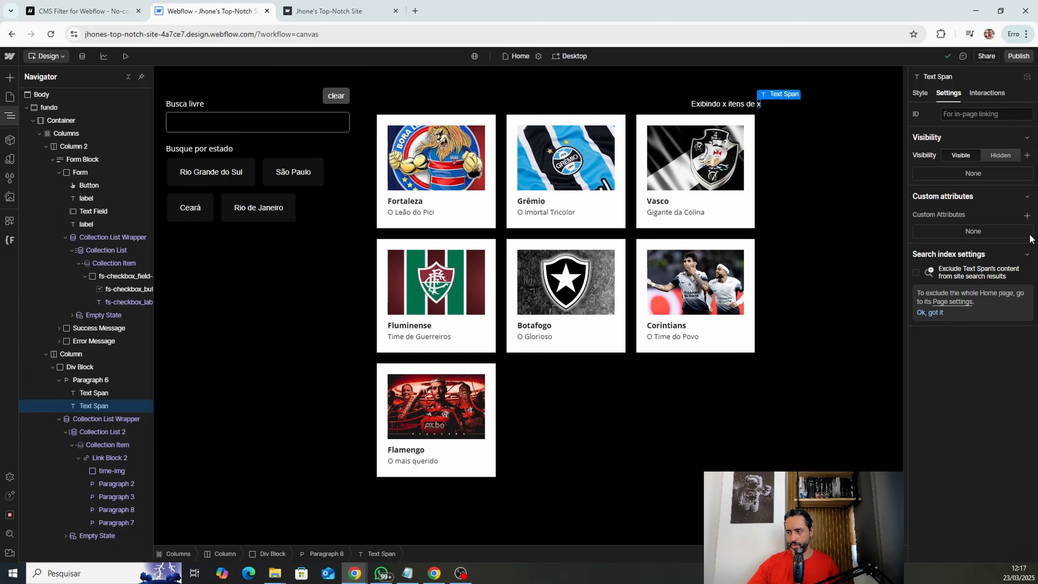
{"action": "left_click", "coordinate": [1027, 216]}
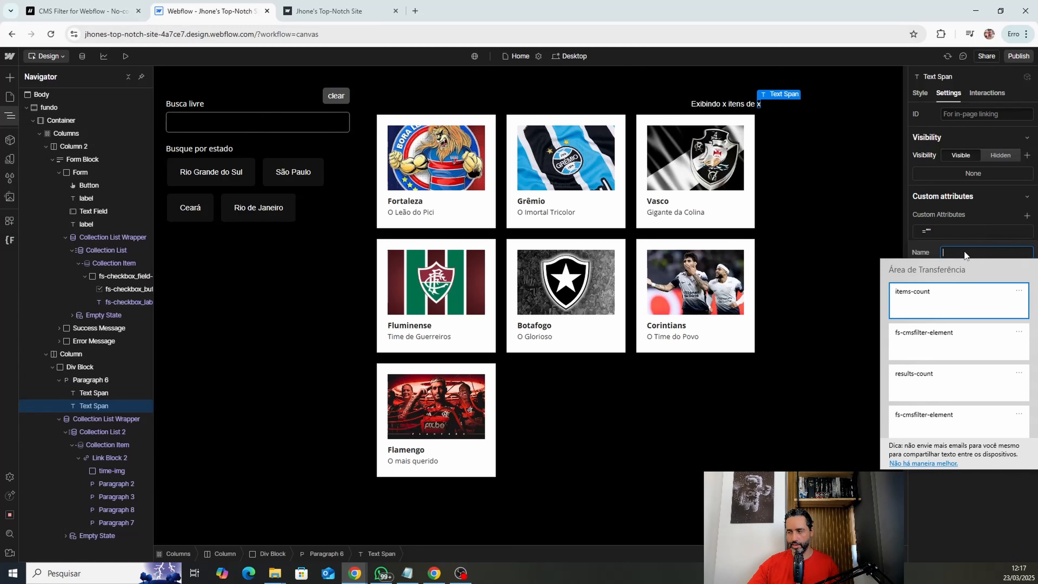
{"action": "left_click", "coordinate": [942, 335]}
{"action": "left_click", "coordinate": [962, 273]}
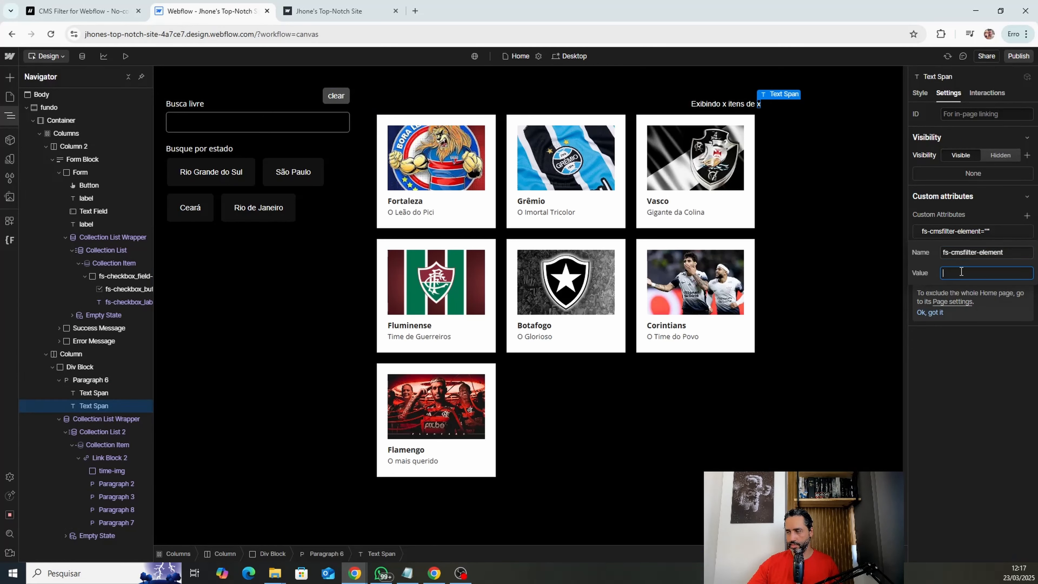
{"action": "key", "text": "super+v"}
{"action": "left_click", "coordinate": [917, 319]}
{"action": "left_click", "coordinate": [952, 234]}
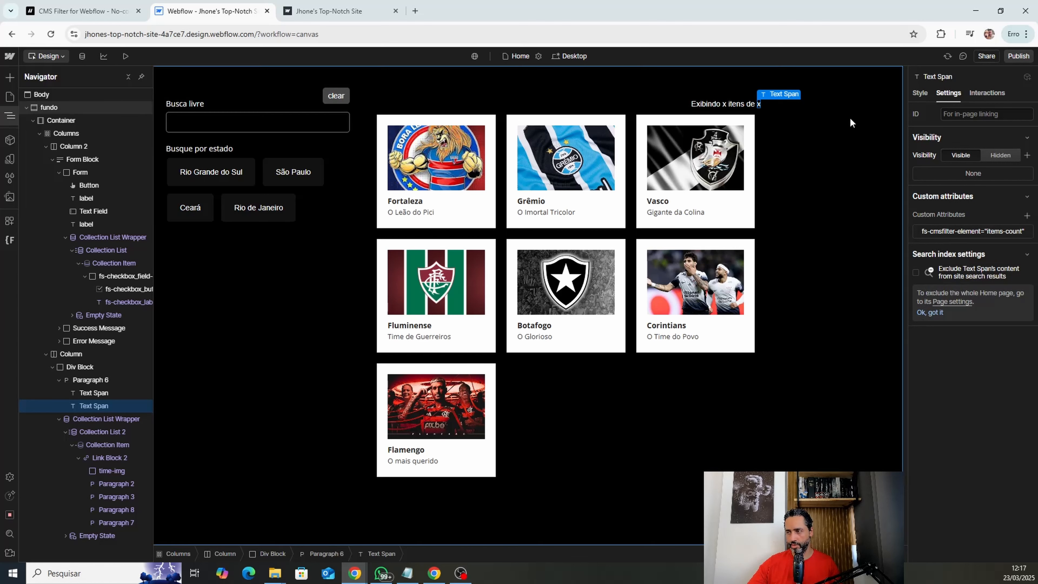
{"action": "left_click", "coordinate": [10, 116]}
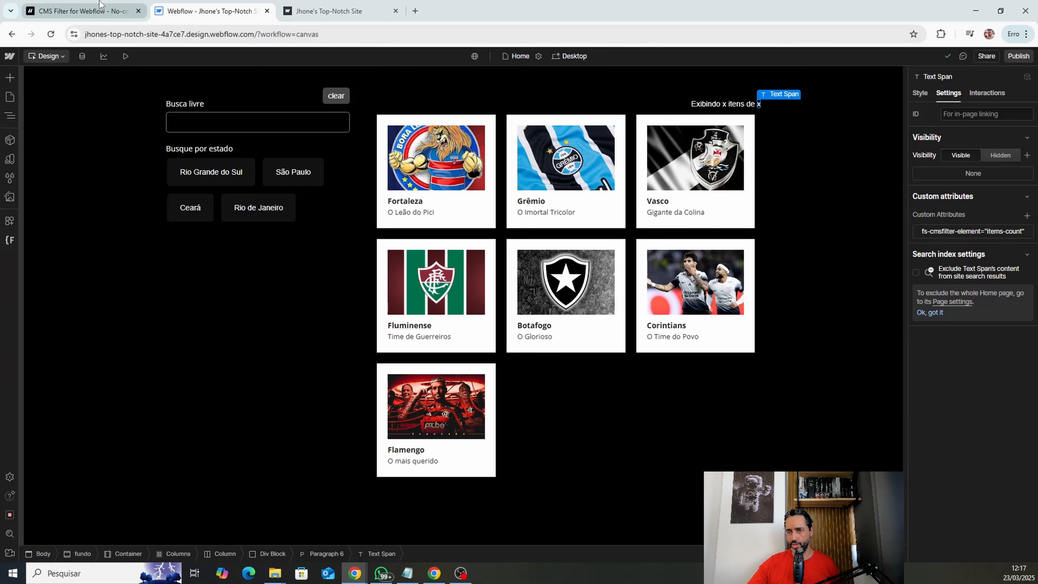
Step: Copy the Clear attribute's name fs-cmsfilter-element and value clear from Finsweet's CMS Filter documentation
{"action": "left_click", "coordinate": [82, 11]}
{"action": "scroll", "coordinate": [171, 209], "scroll_direction": "up", "scroll_amount": 3}
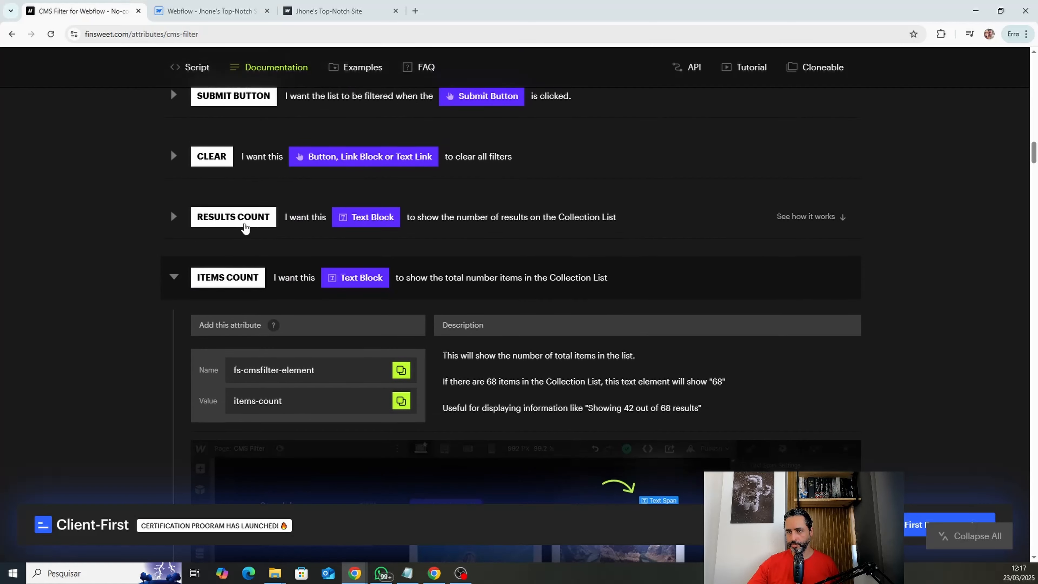
{"action": "left_click", "coordinate": [172, 208]}
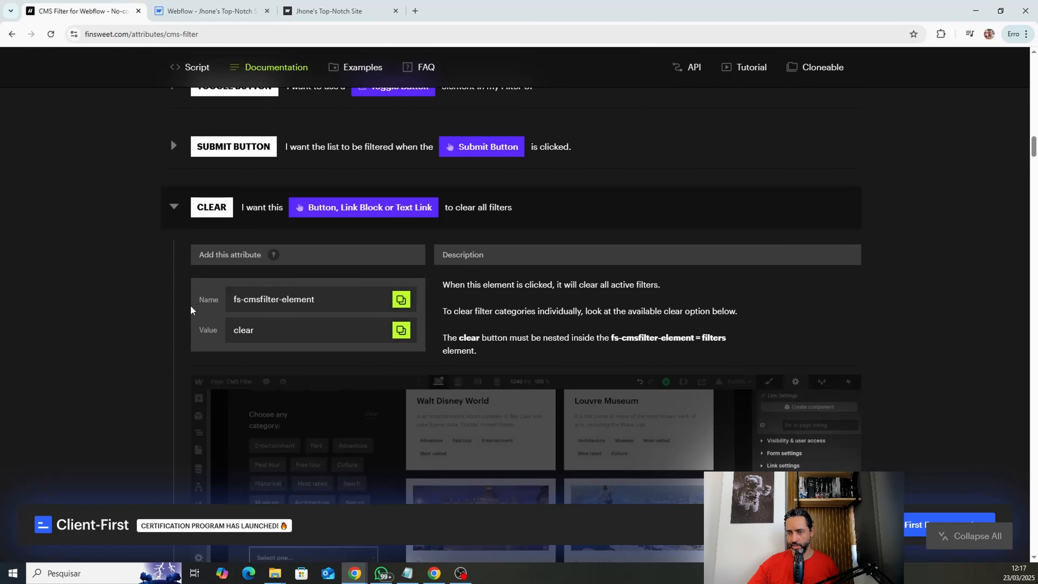
{"action": "left_click", "coordinate": [402, 301]}
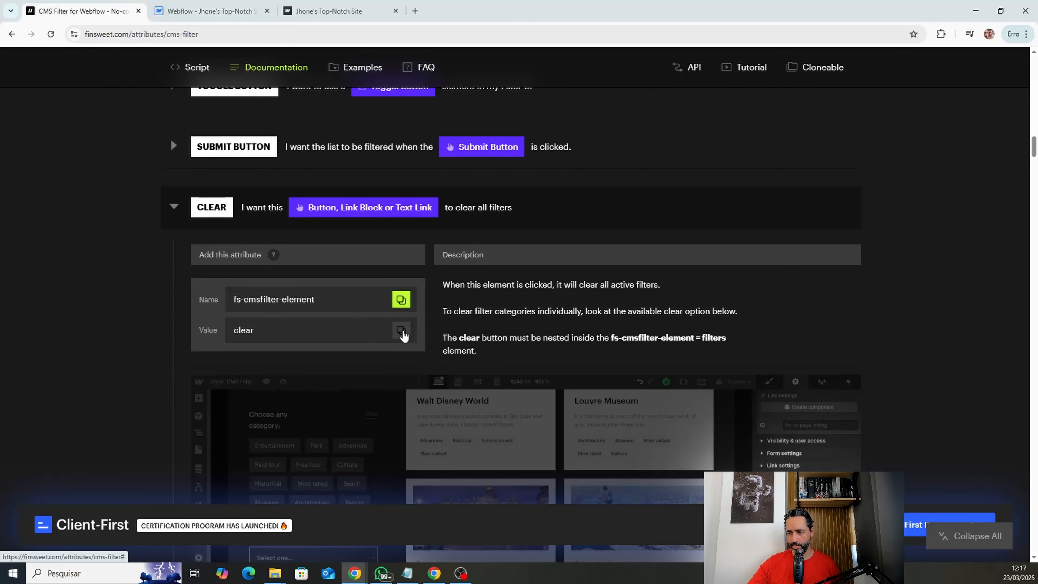
Step: Add the custom attribute fs-cmsfilter-element with value clear to the form's clear button in the Webflow designer
{"action": "left_click", "coordinate": [198, 6]}
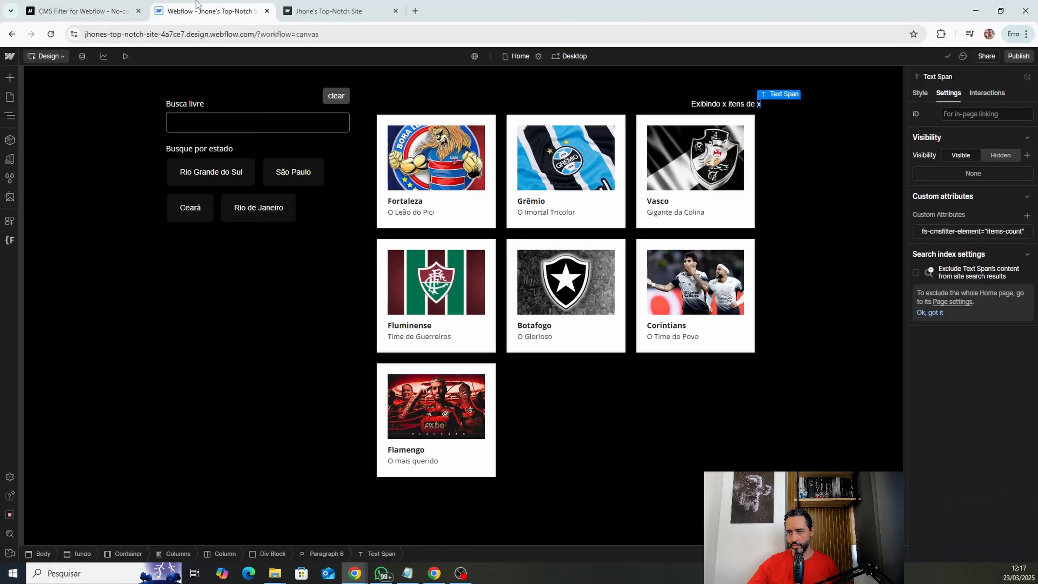
{"action": "left_click", "coordinate": [327, 98]}
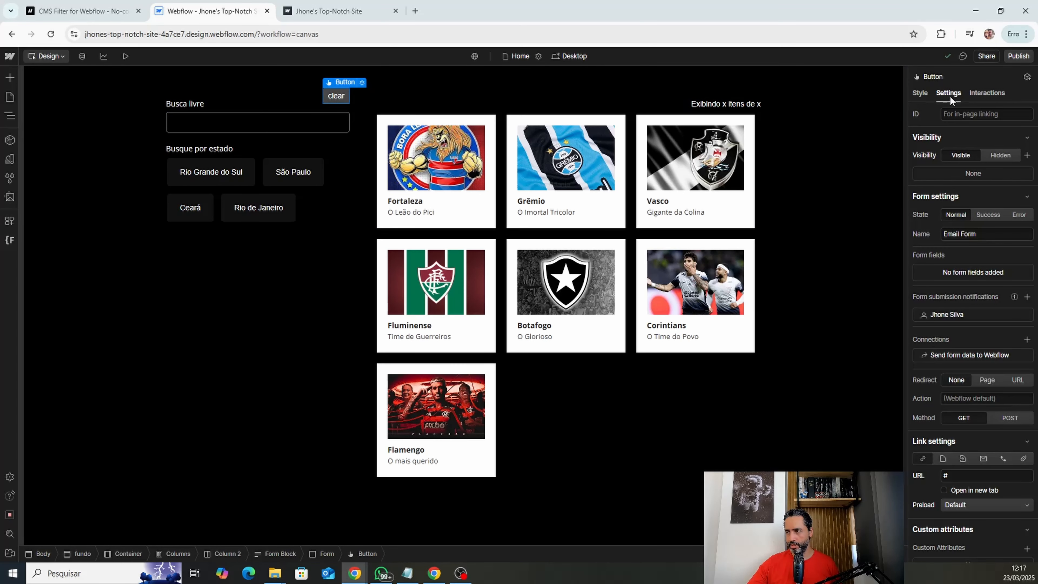
{"action": "scroll", "coordinate": [973, 356], "scroll_direction": "down", "scroll_amount": 3}
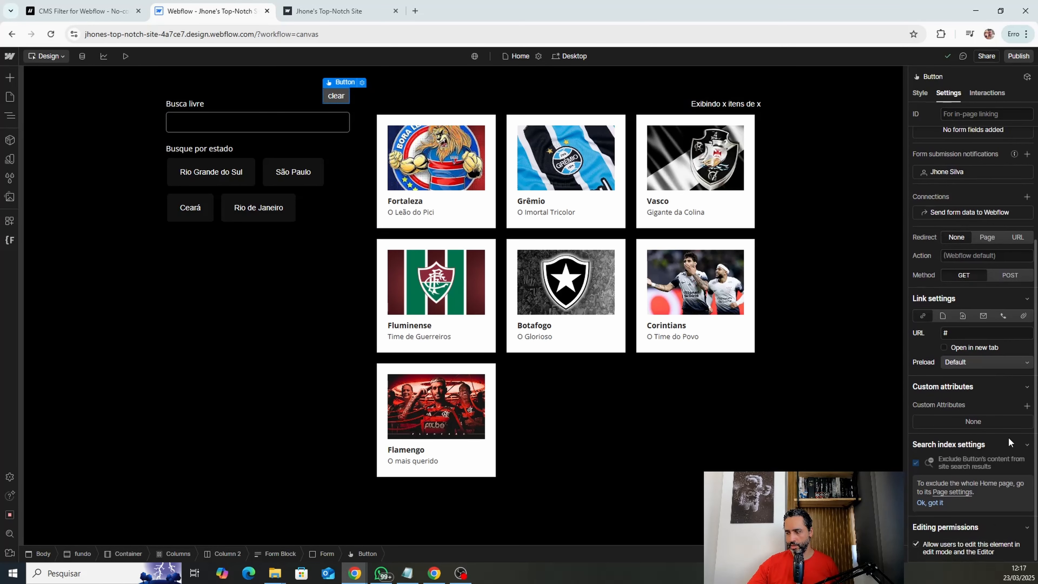
{"action": "left_click", "coordinate": [1027, 405]}
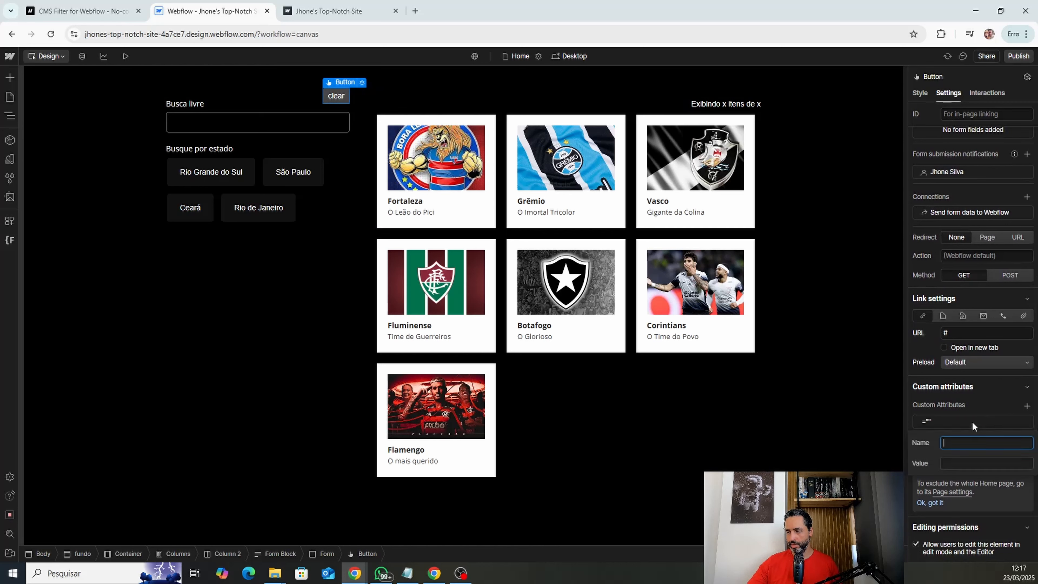
{"action": "left_click", "coordinate": [964, 446]}
{"action": "left_click", "coordinate": [940, 305]}
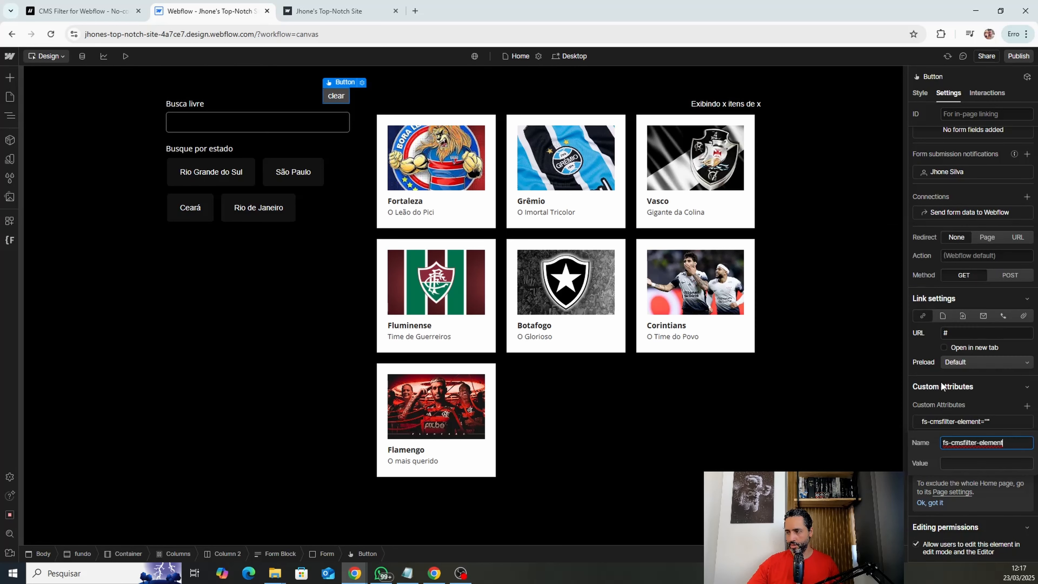
{"action": "left_click", "coordinate": [972, 463]}
{"action": "key", "text": "super+v"}
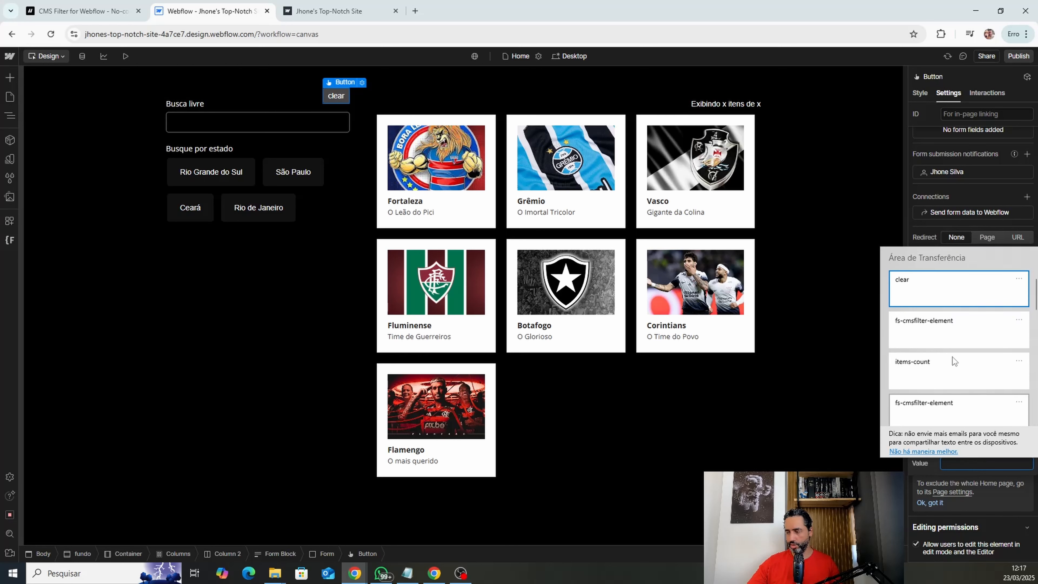
{"action": "left_click", "coordinate": [942, 285]}
{"action": "left_click", "coordinate": [947, 406]}
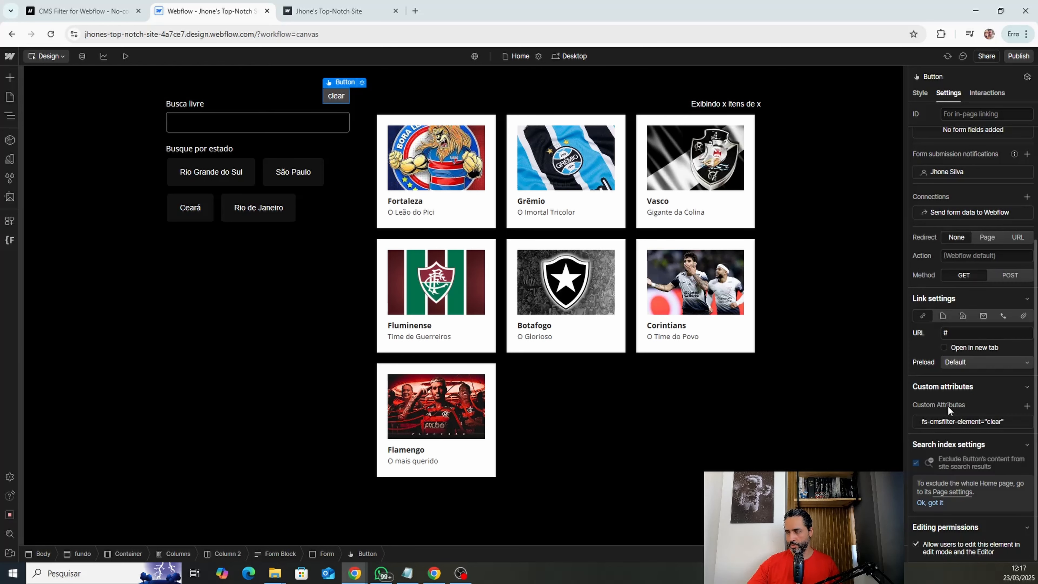
Step: Publish the site to the staging domain and reload the published page
{"action": "left_click", "coordinate": [1019, 56]}
{"action": "left_click", "coordinate": [974, 225]}
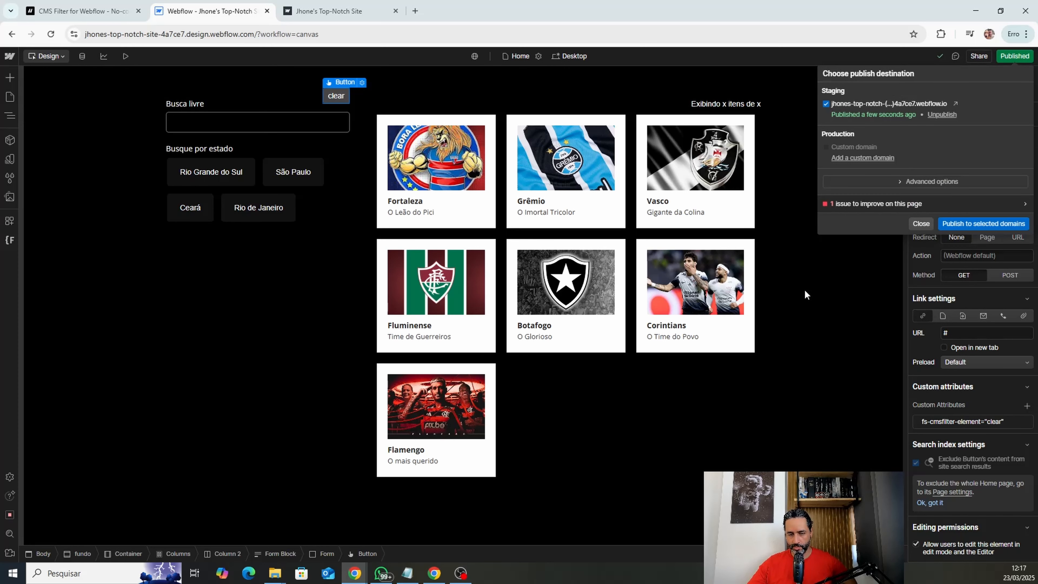
{"action": "left_click", "coordinate": [329, 11]}
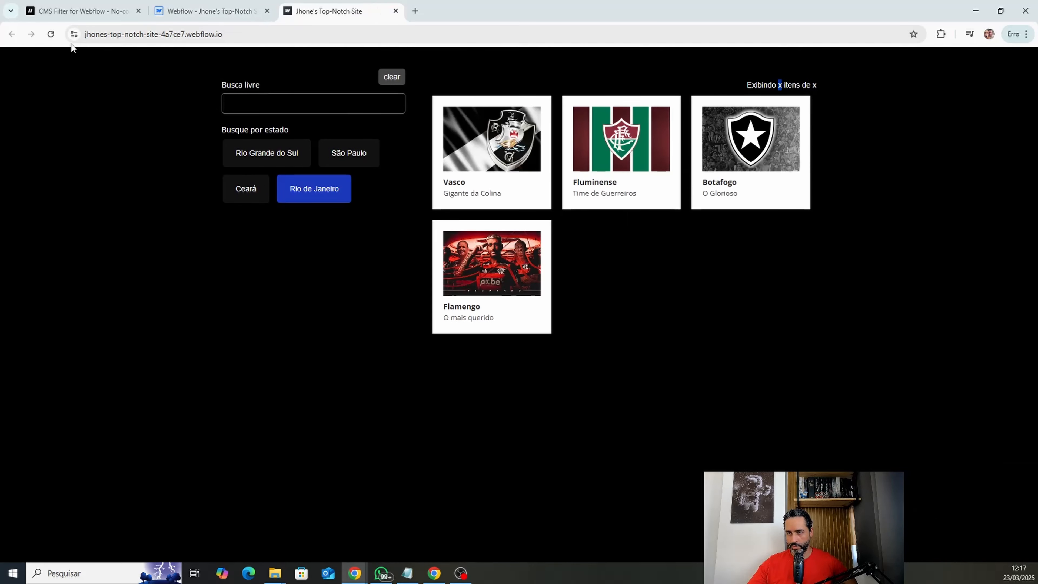
{"action": "left_click", "coordinate": [51, 34]}
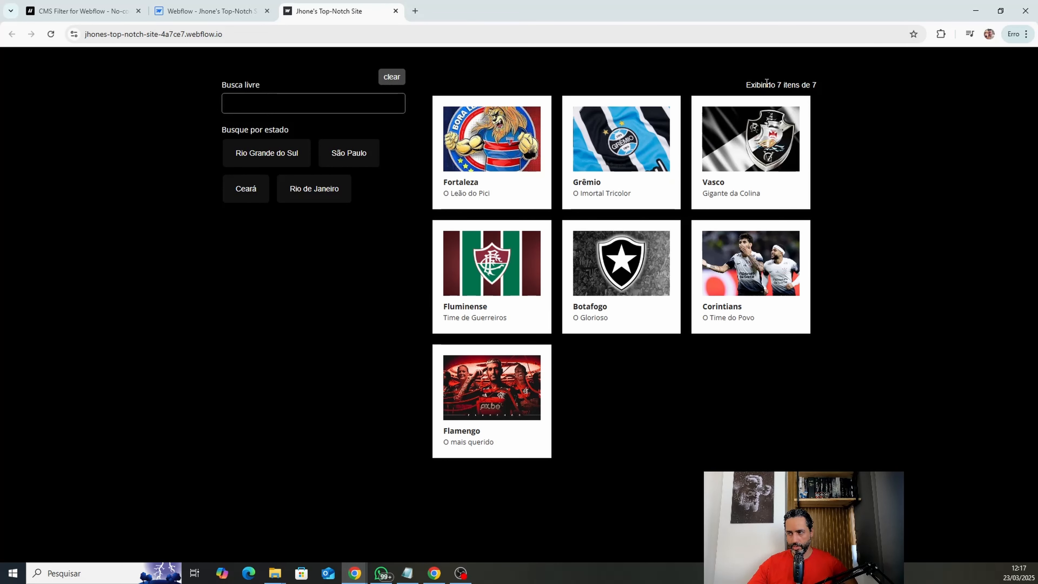
Step: Test the item counter with the Rio de Janeiro filter and the search "flamen", and remove the search text and the state filter manually
{"action": "left_click", "coordinate": [306, 196]}
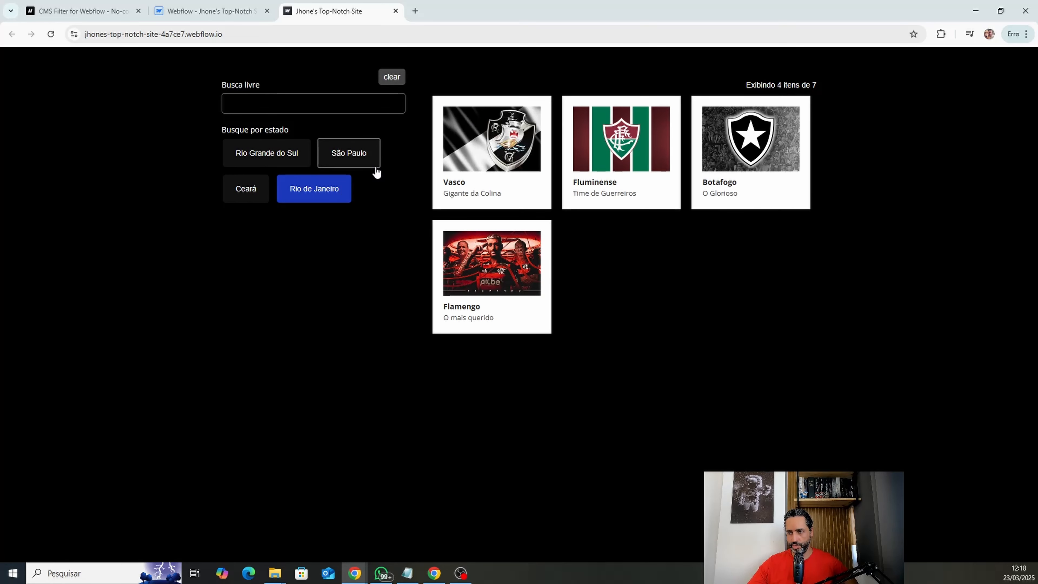
{"action": "left_click", "coordinate": [296, 107]}
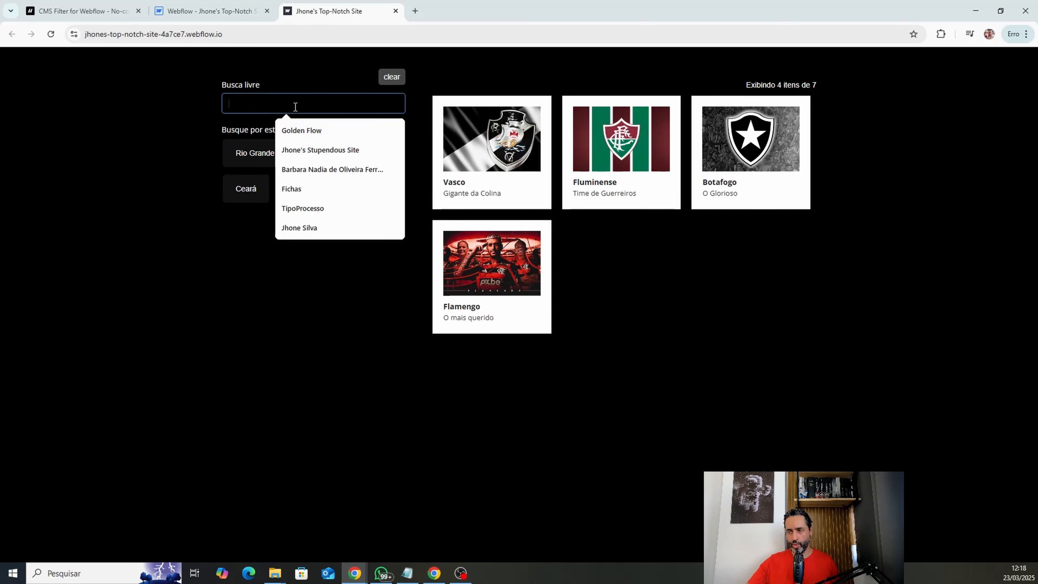
{"action": "type", "text": "flamen"}
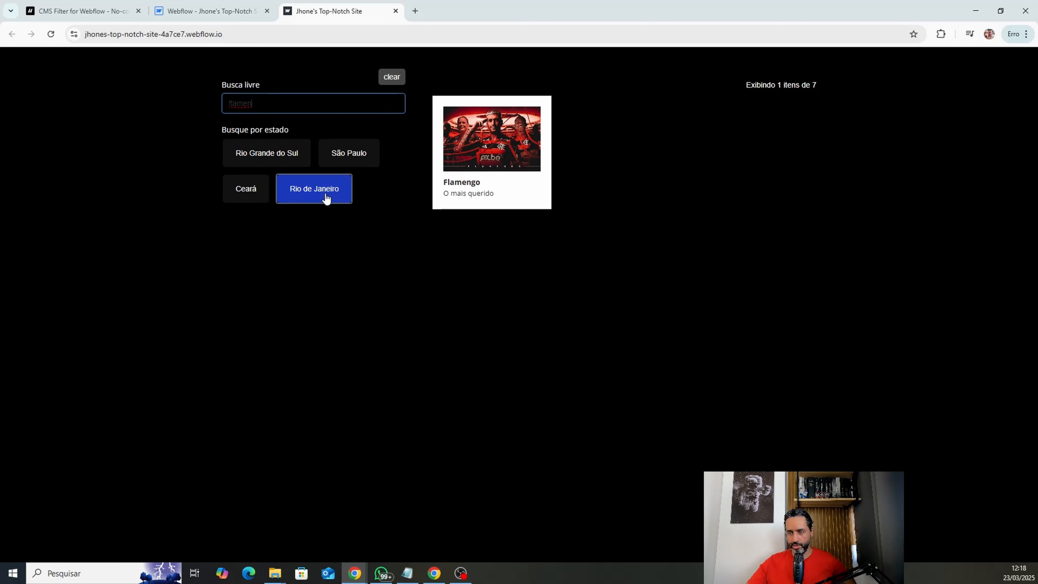
{"action": "left_click_drag", "start_coordinate": [266, 103], "coordinate": [182, 103]}
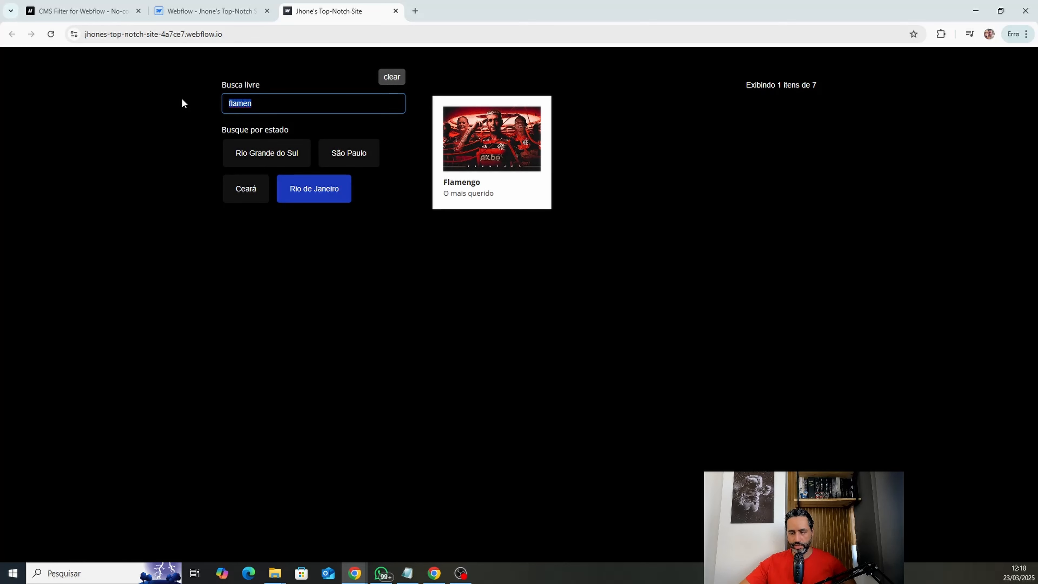
{"action": "key", "text": "BackSpace"}
{"action": "left_click", "coordinate": [309, 191]}
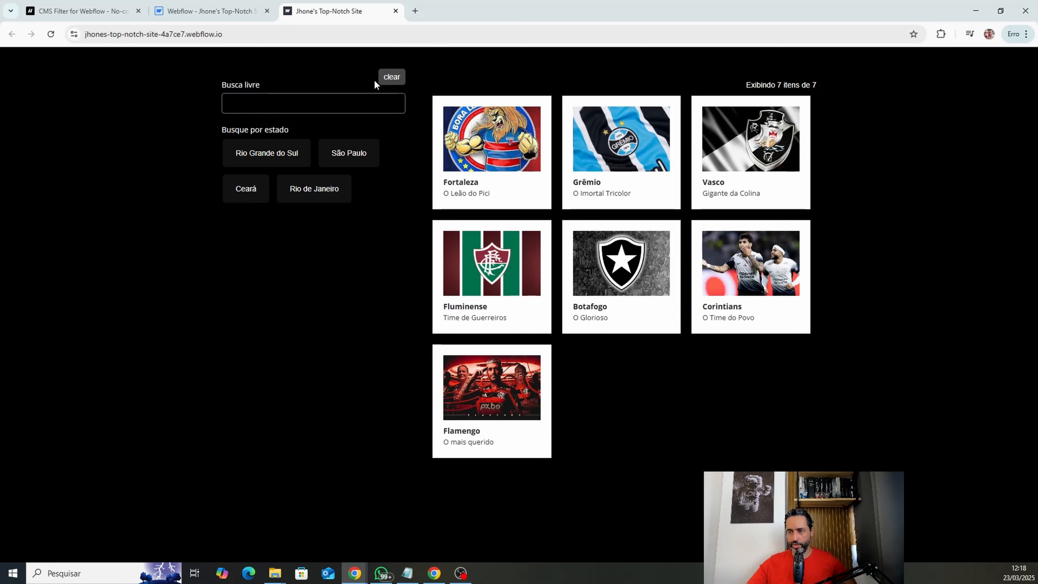
Step: Test the clear button after filtering by Rio de Janeiro and searching for "flamen"
{"action": "left_click", "coordinate": [313, 188]}
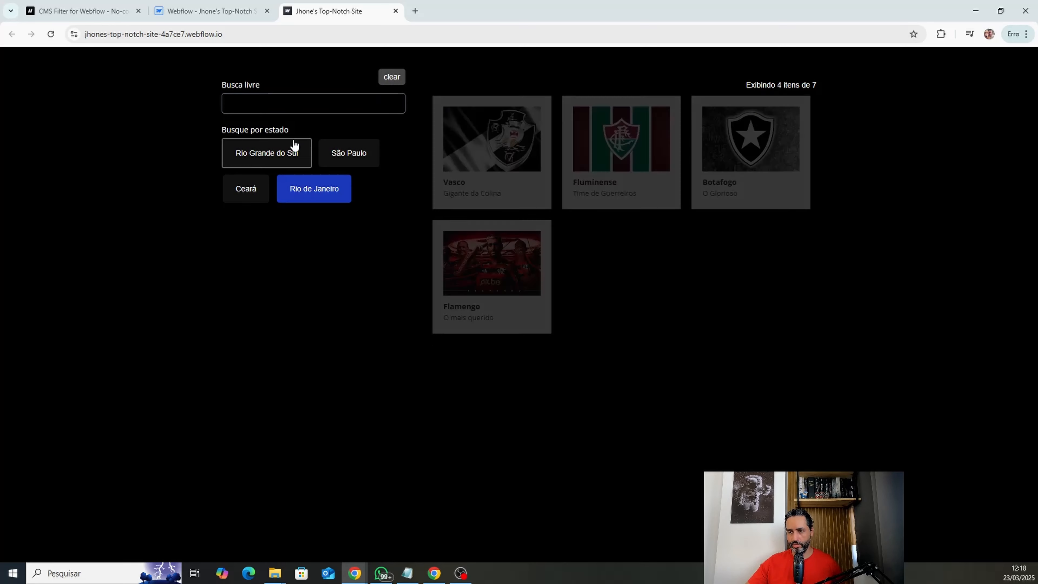
{"action": "left_click", "coordinate": [280, 109]}
{"action": "type", "text": "flamen"}
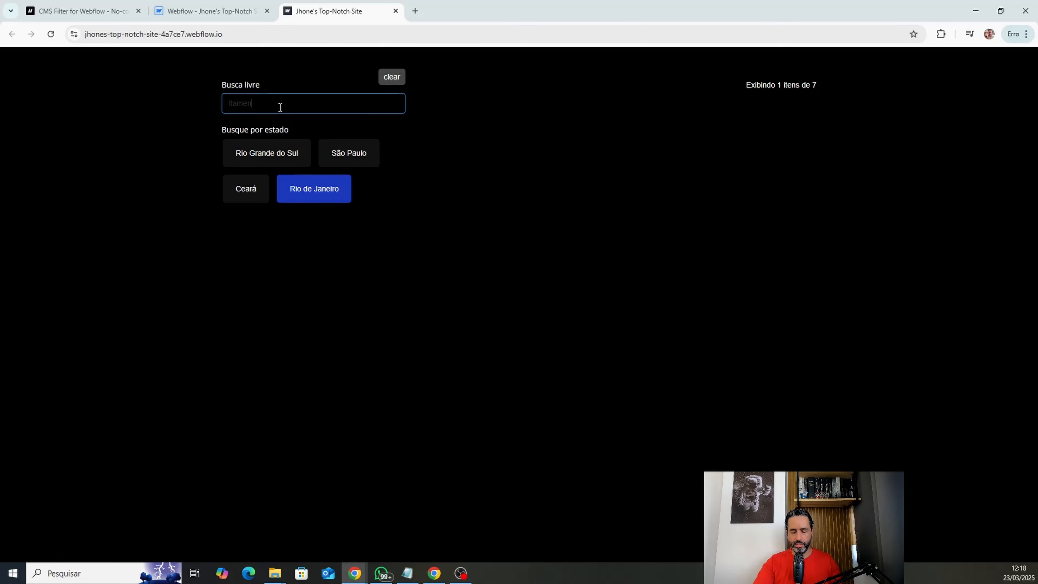
{"action": "left_click", "coordinate": [389, 78]}
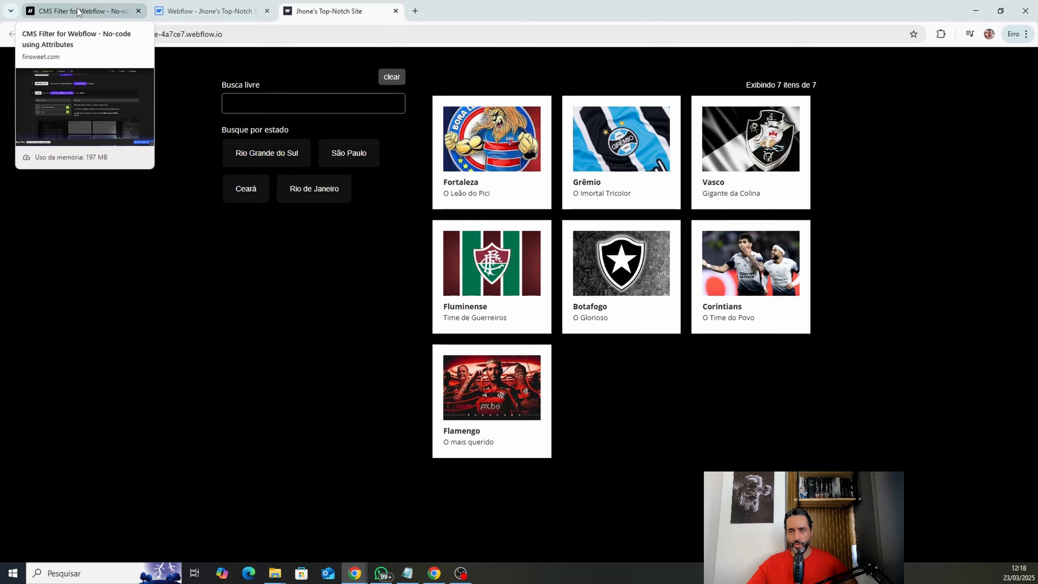
Step: Return to Finsweet's CMS Filter documentation and view its script section and page address
{"action": "left_click", "coordinate": [50, 16]}
{"action": "left_click", "coordinate": [174, 208]}
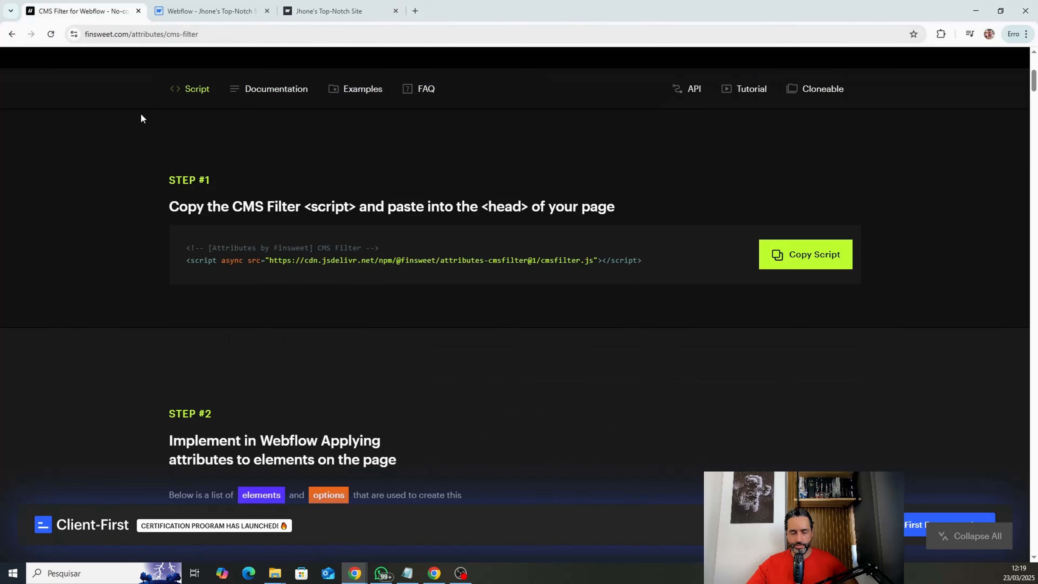
{"action": "left_click", "coordinate": [200, 34]}
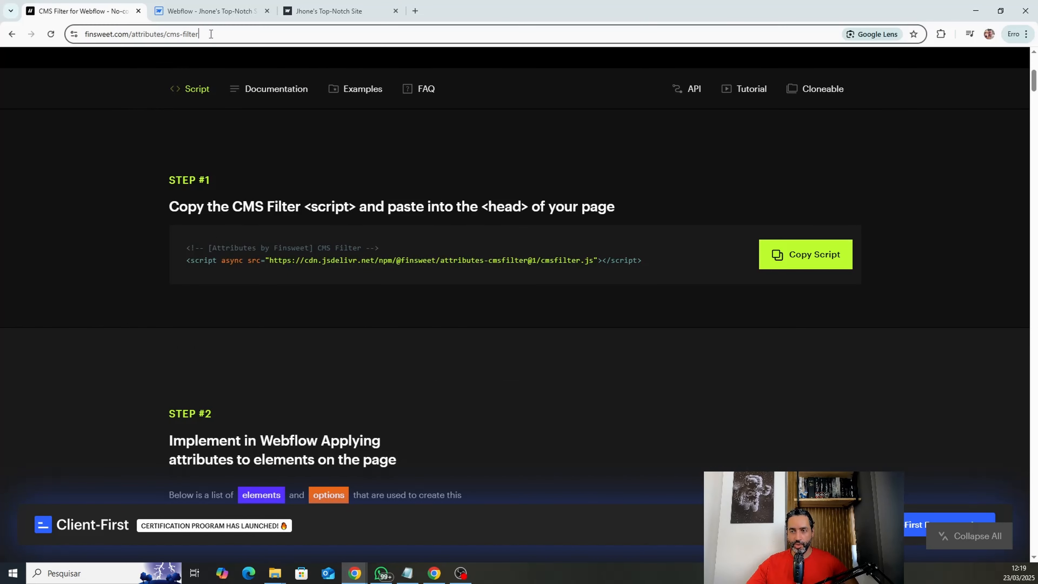